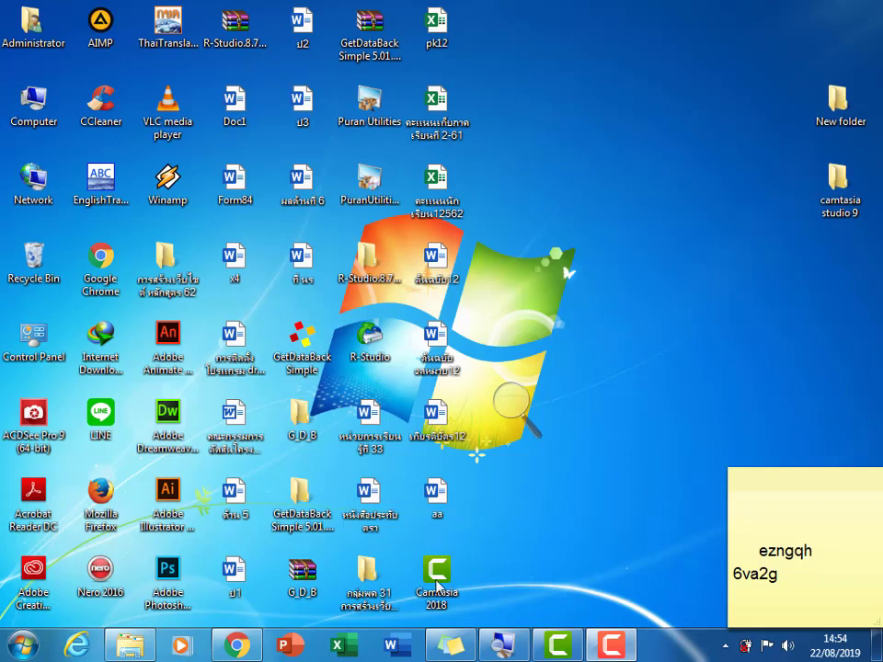
Launch Microsoft Word from its desktop shortcut.
double_click(437, 579)
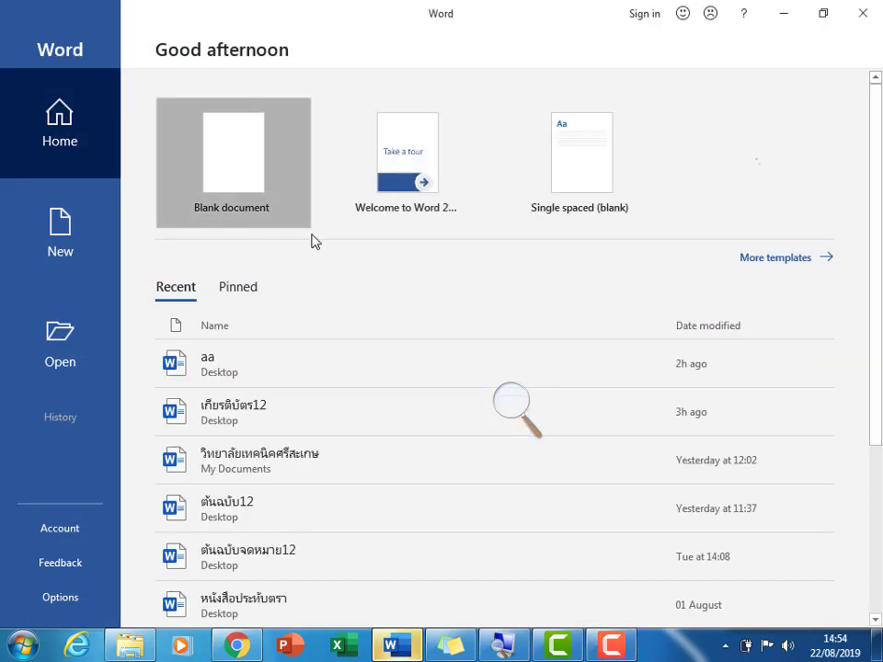
left_click(309, 224)
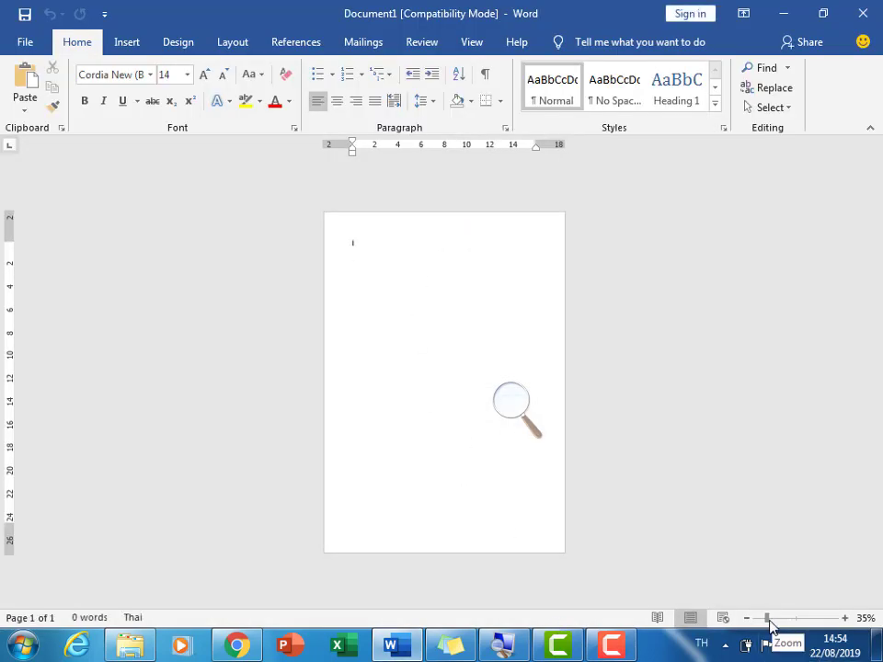
left_click_drag(769, 619, 797, 619)
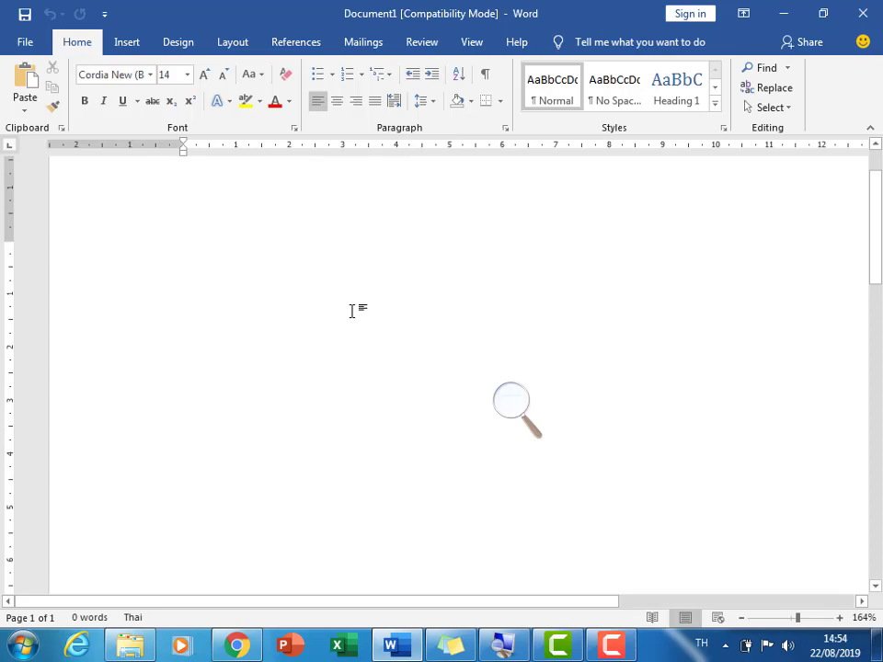
key("alt+shift")
type("98/")
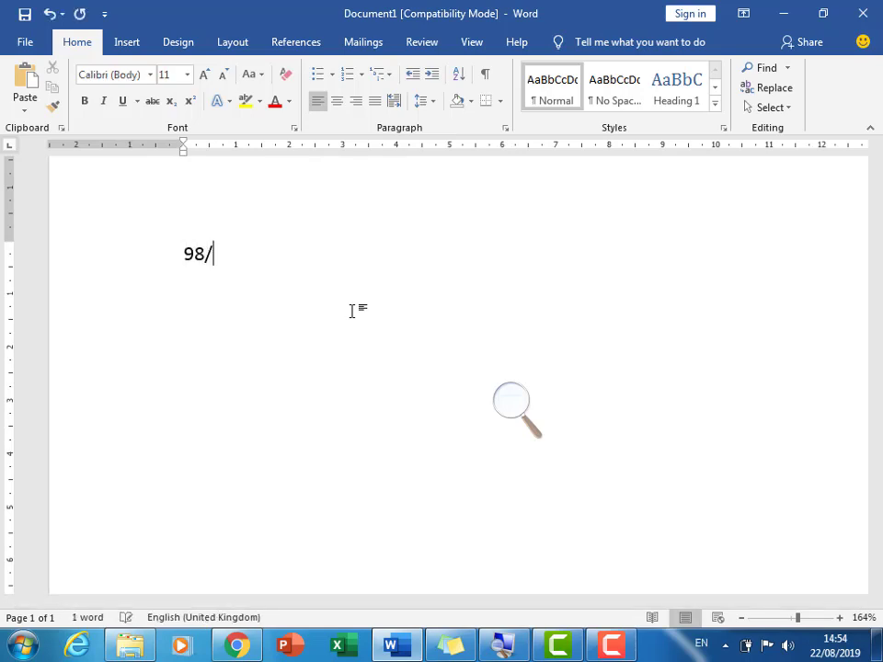
type("1")
type("22")
key("alt+shift")
type("ถน")
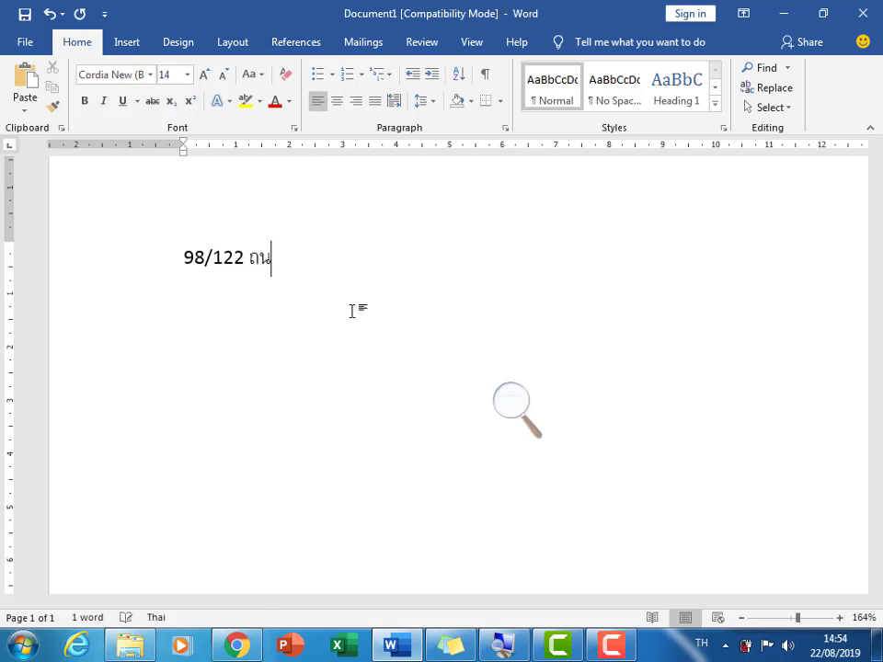
type("นราชพ")
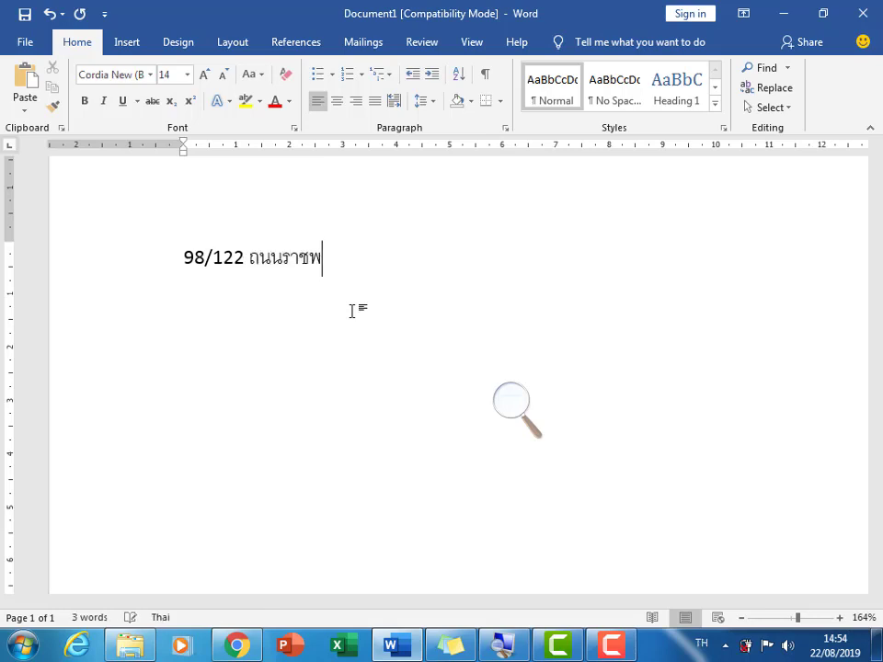
type("ฤกษ์")
type("  ต. บา")
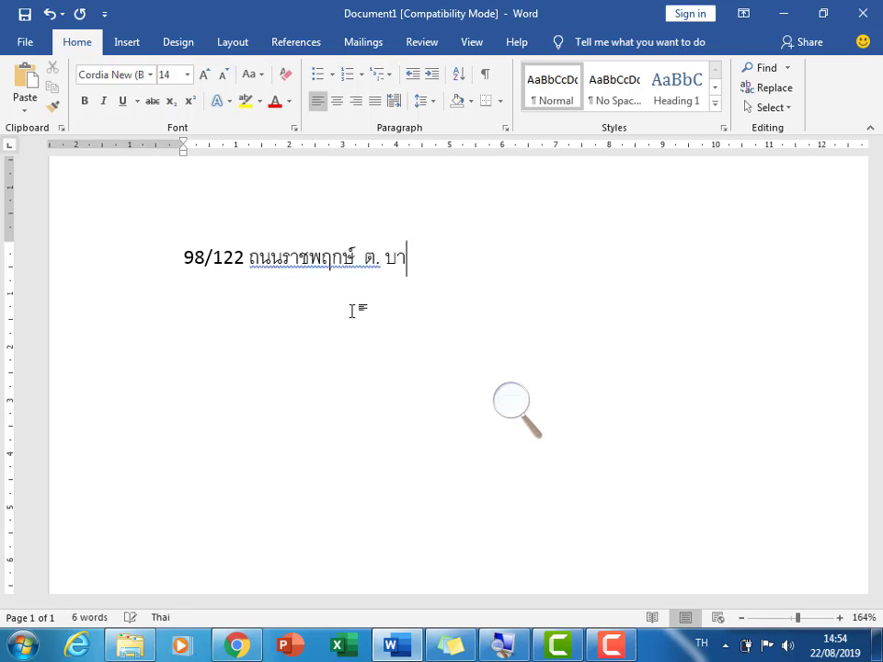
type("งพลัด")
key("Return")
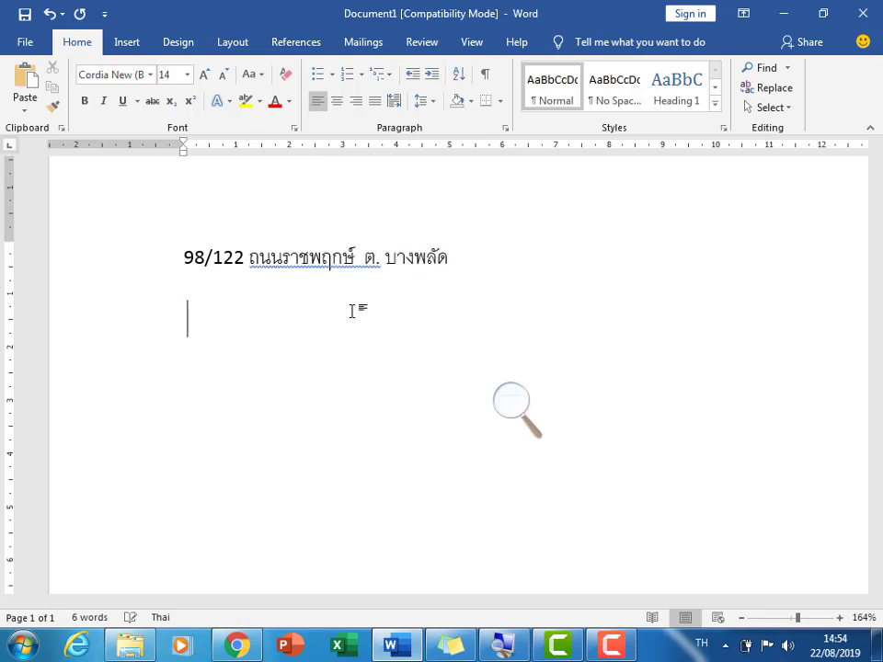
type("ต.")
type("บางพลัด ")
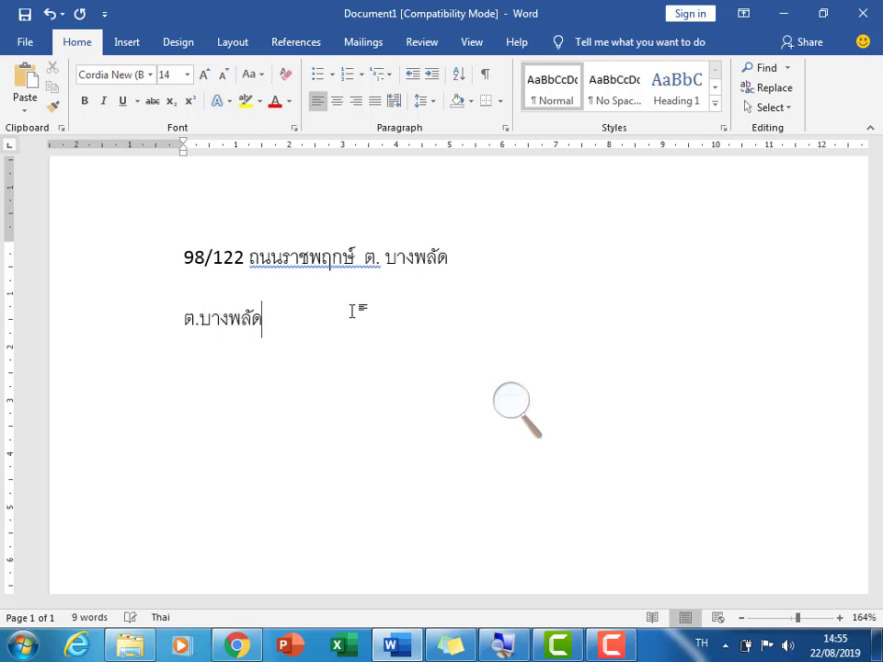
type("อ.ปาก")
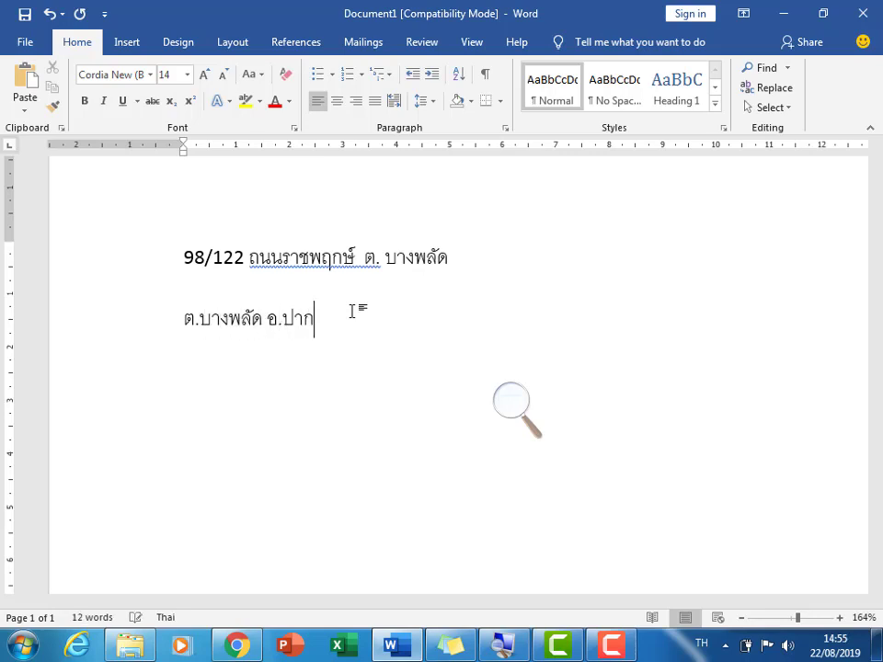
type("เกร็ด จ.")
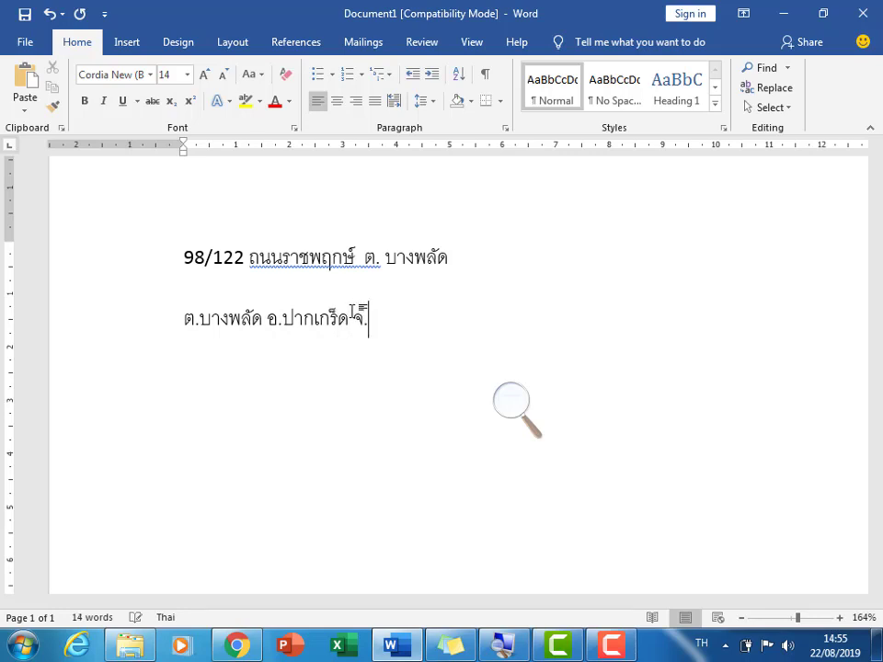
type("นน")
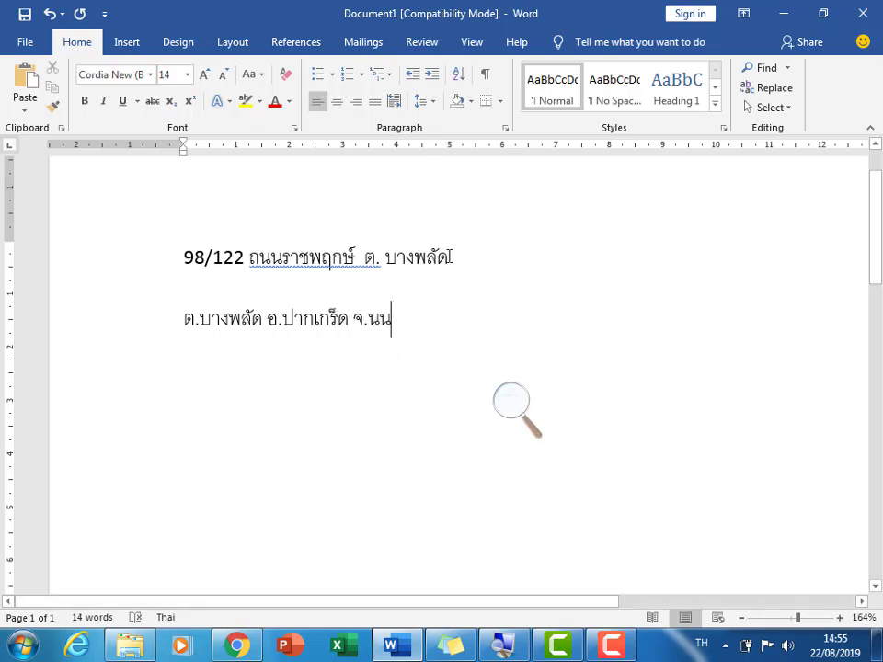
Fix typos in the address, finish the second line with จ.นนทบุรี, and select all text.
key("BackSpace")
type("บ")
left_click(263, 319)
key("BackSpace")
type("บ")
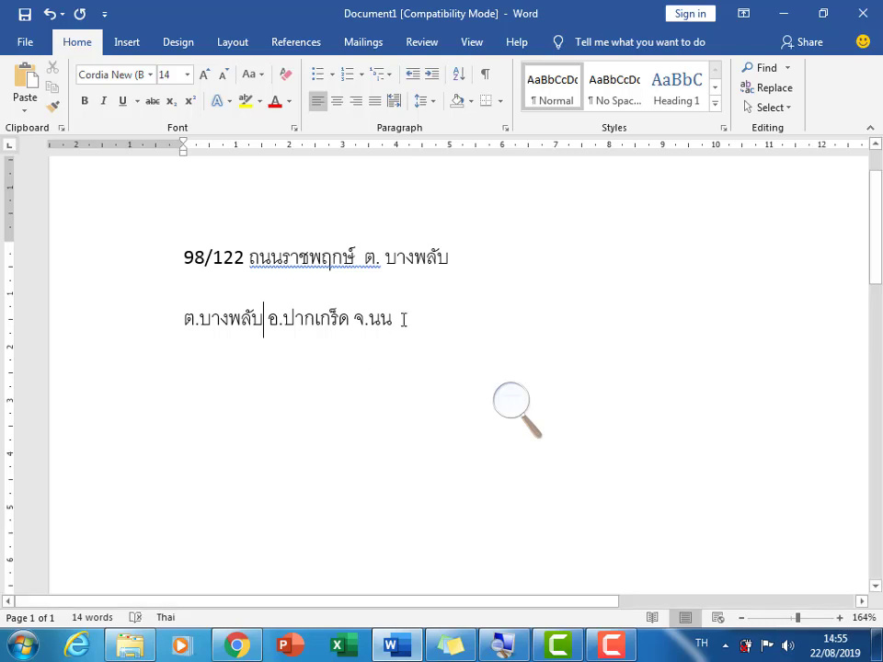
left_click(402, 317)
type("ท")
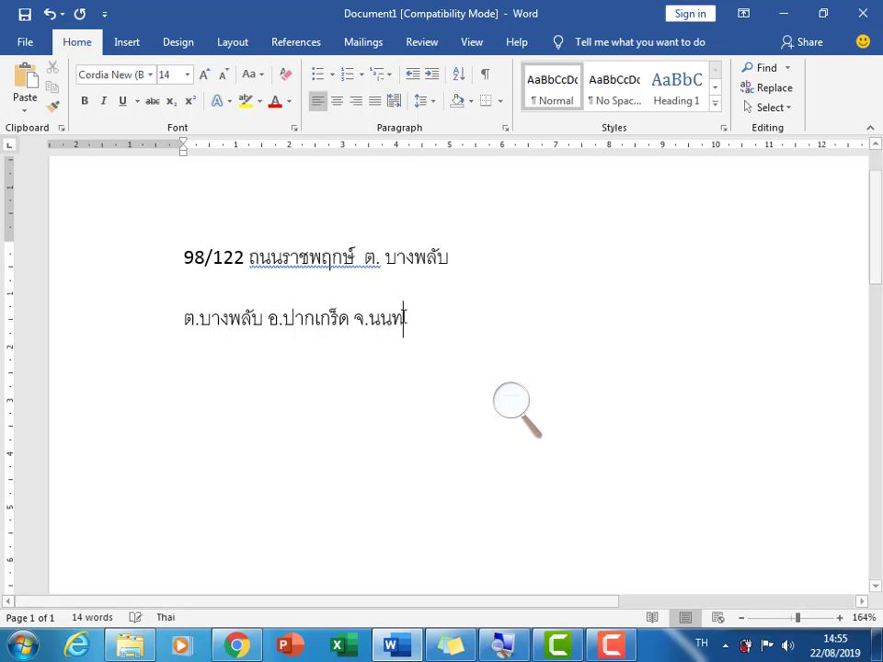
type("บุรี")
key("Return")
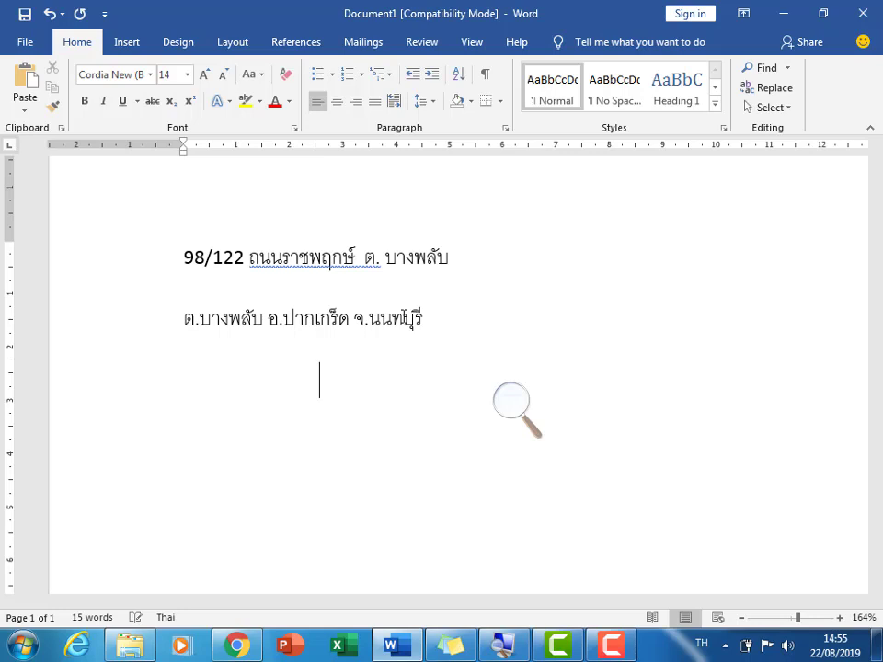
left_click(194, 322)
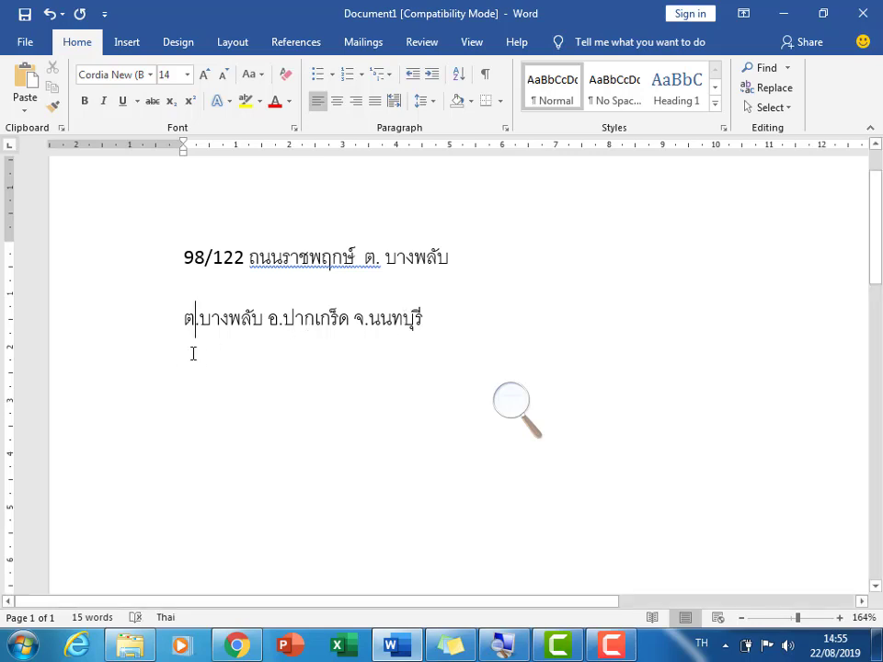
key("Right")
key("Right")
key("ctrl+a")
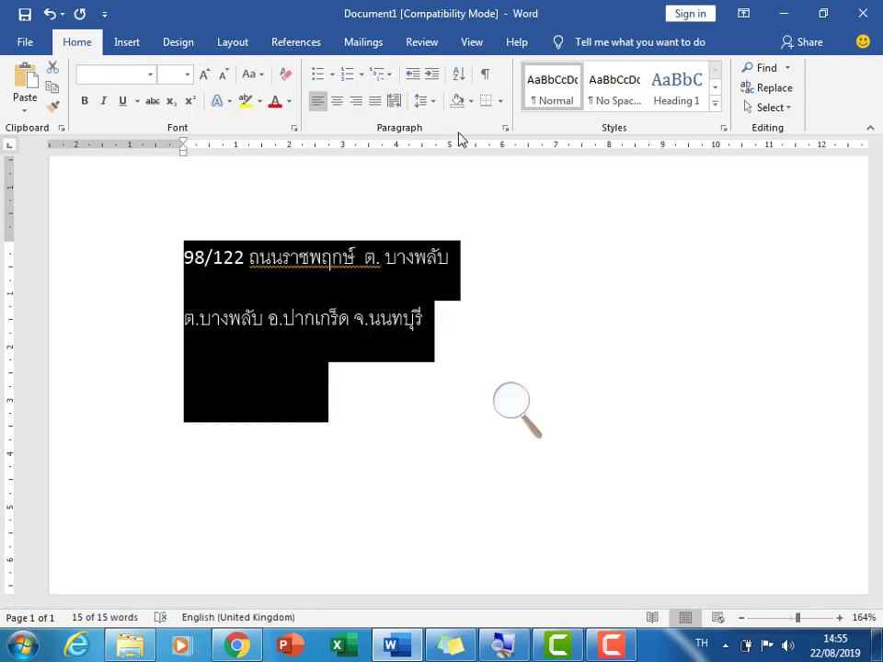
Set the address paragraphs to 0 pt spacing after with Single line spacing.
left_click(505, 131)
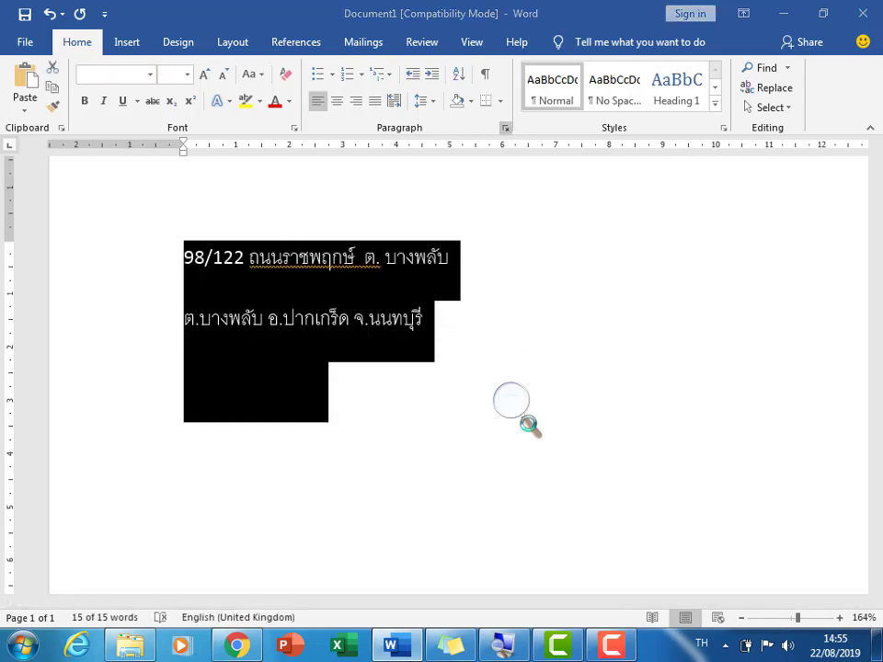
left_click(231, 329)
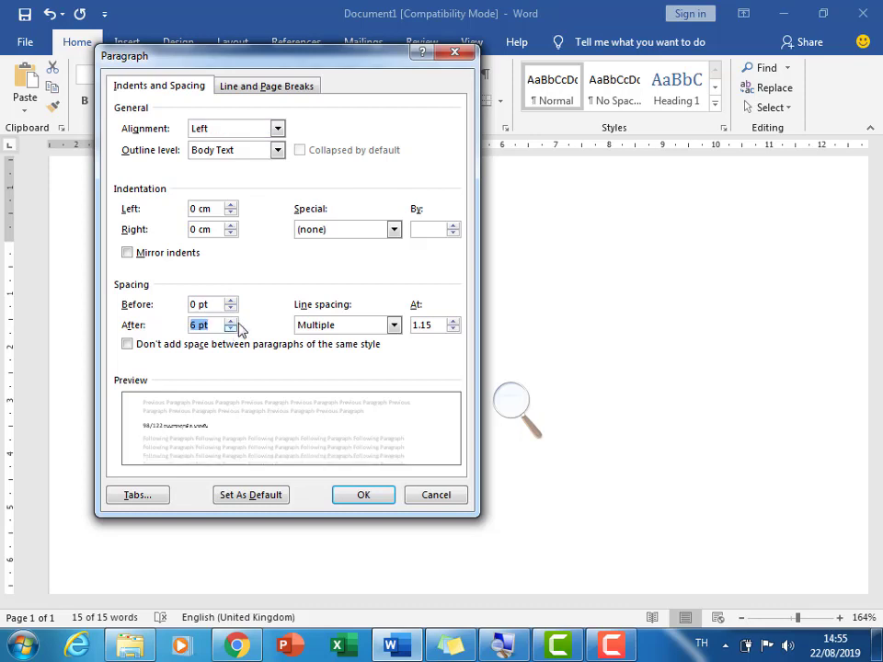
left_click(231, 329)
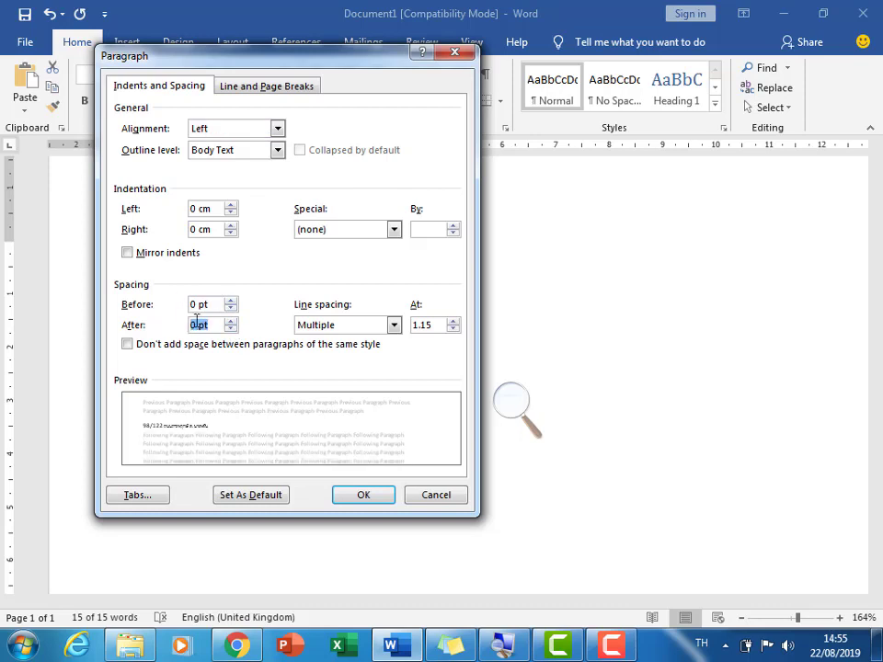
left_click(393, 326)
left_click(371, 340)
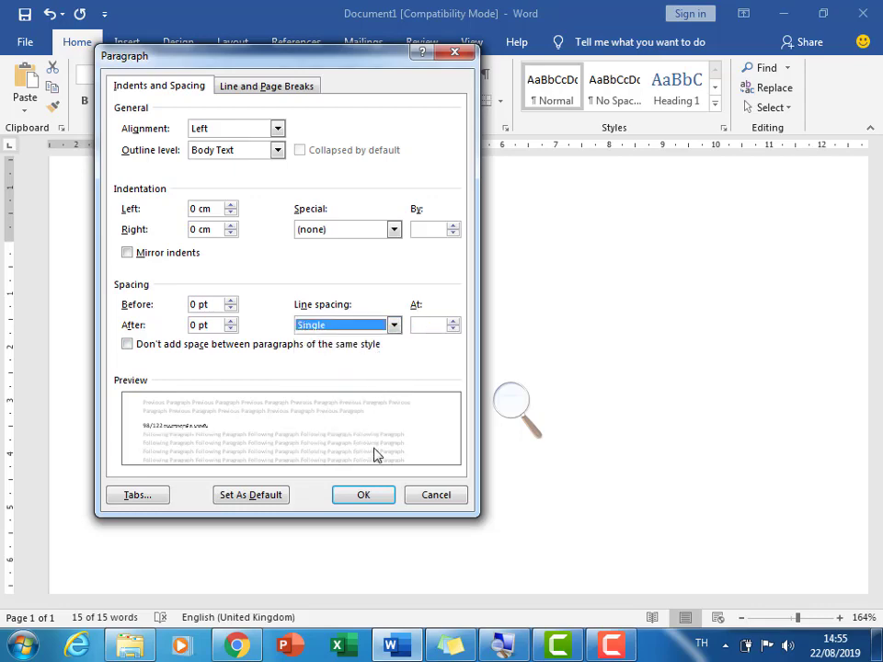
left_click(380, 500)
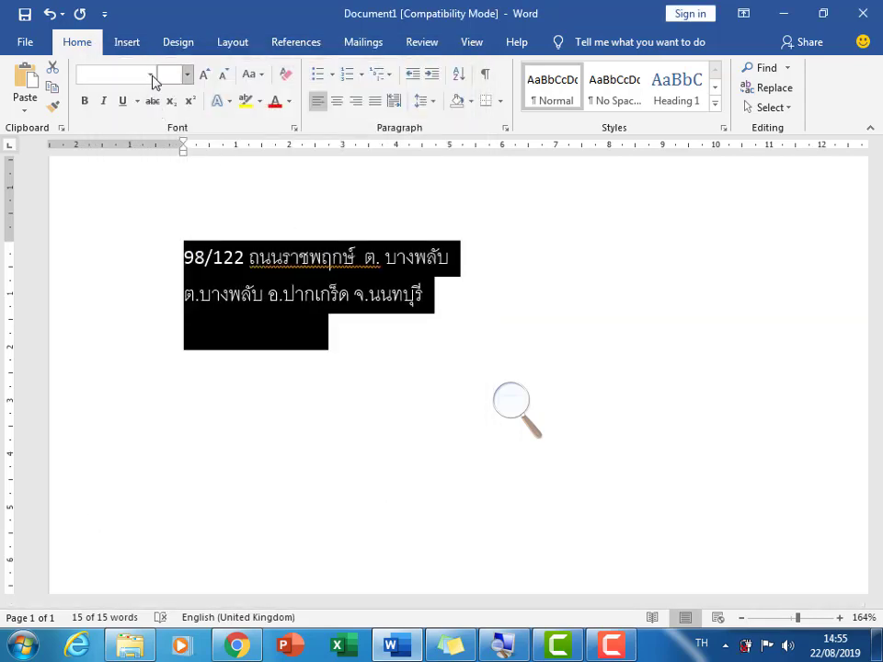
Change the address font to TH SarabunPSK at 16 pt.
left_click(152, 75)
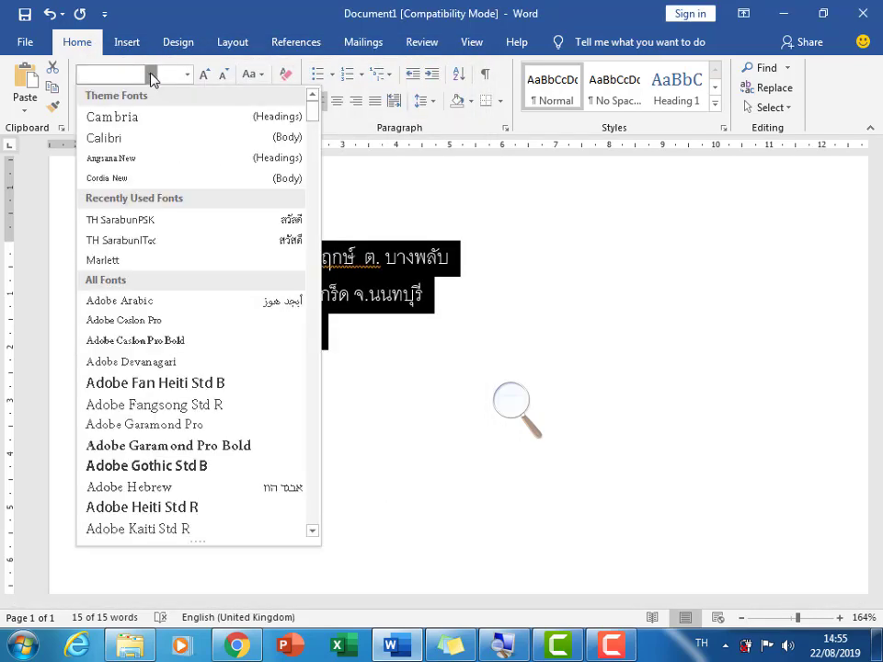
left_click(140, 221)
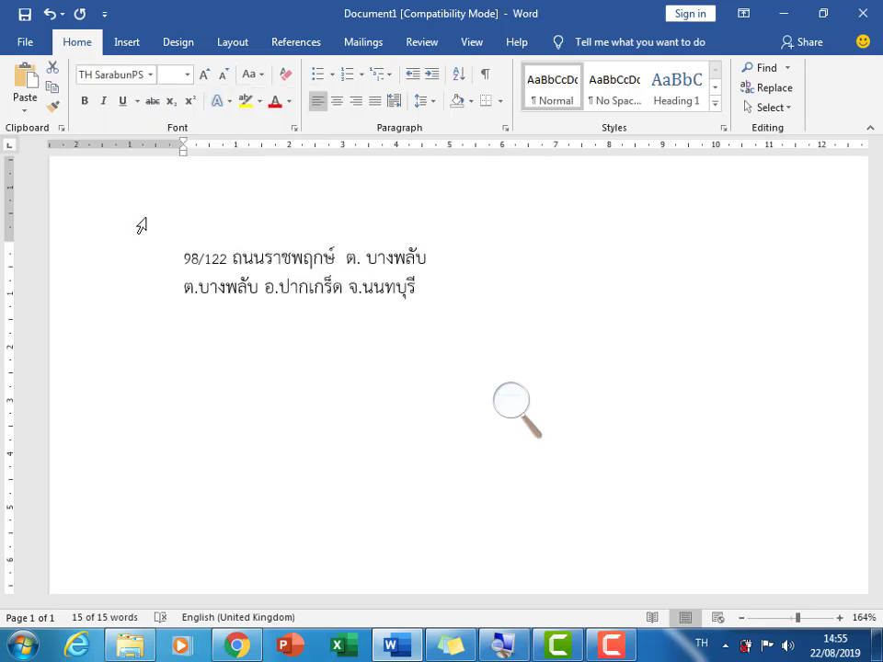
left_click(187, 75)
left_click(175, 192)
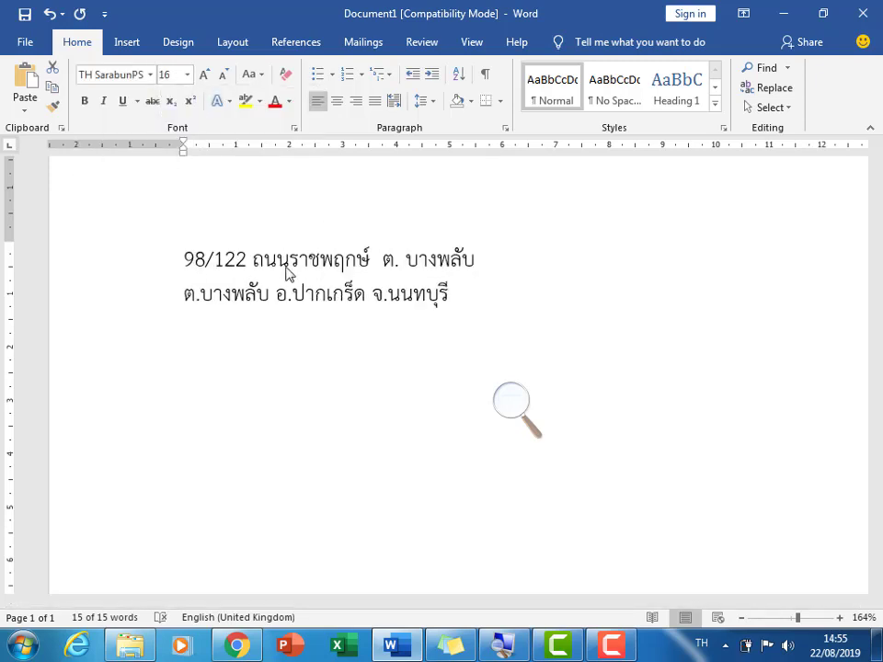
left_click(457, 327)
Add the date line 25 เมษายน 2557 below the address.
double_click(319, 328)
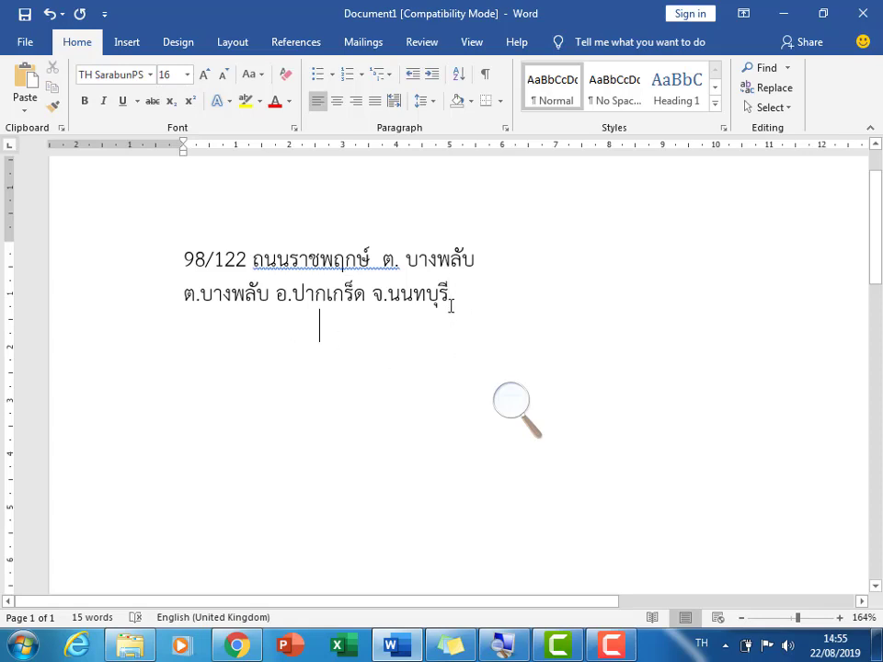
key("BackSpace")
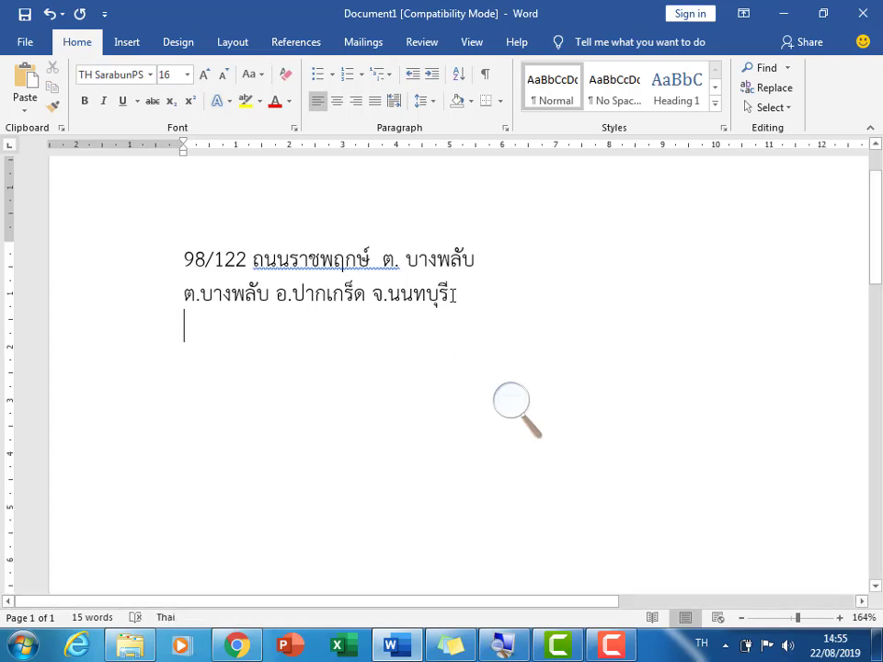
key("alt+shift")
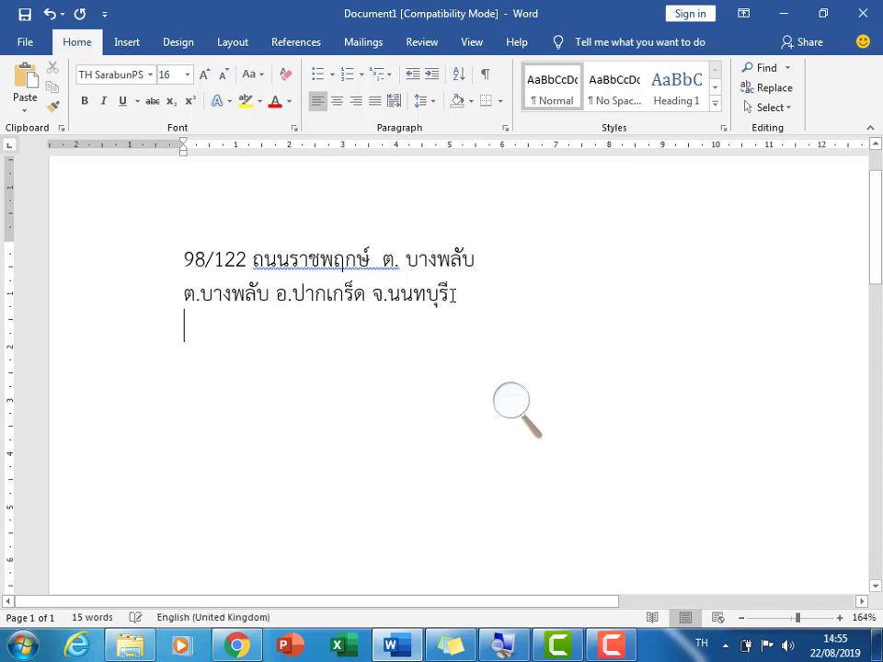
type("25")
type("  g,p")
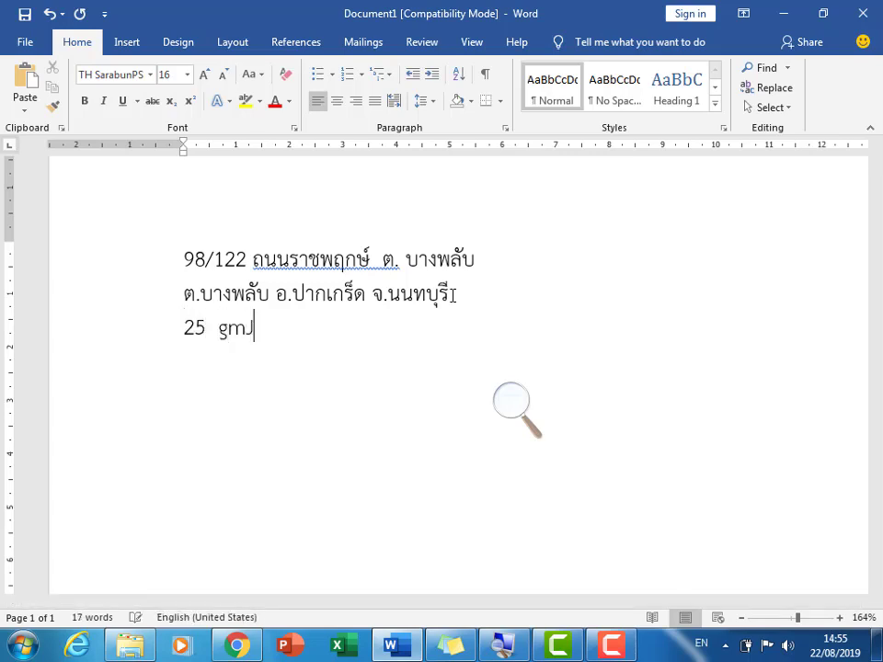
key("BackSpace")
key("BackSpace")
key("BackSpace")
key("alt+shift")
type("เมษ")
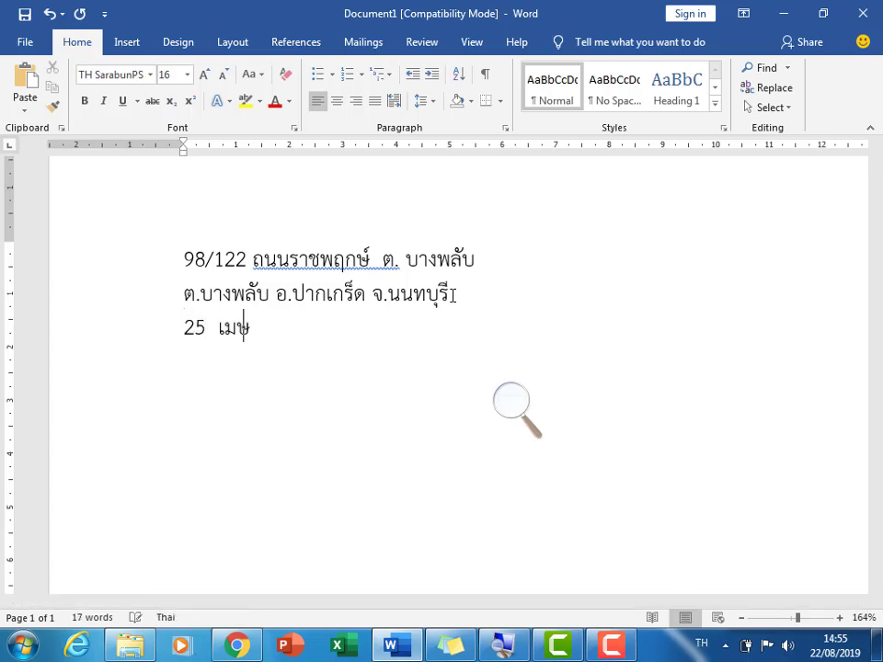
type("ายน")
key("alt+shift")
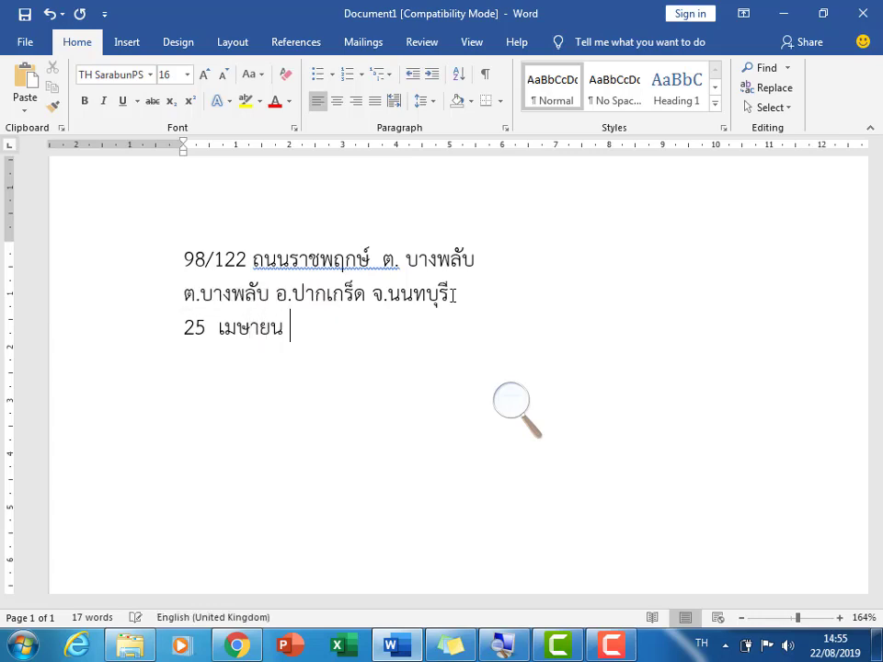
type("2557")
key("Return")
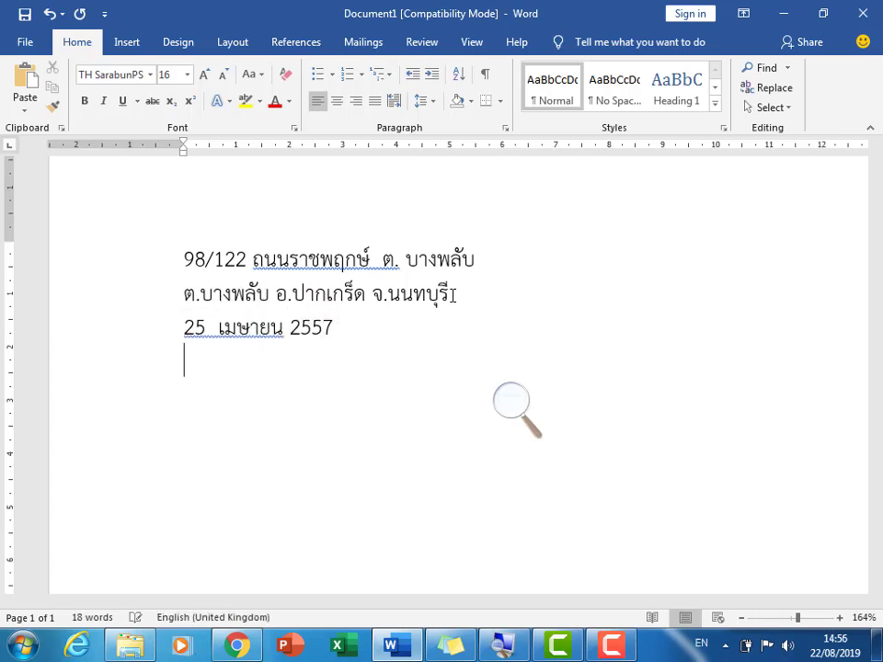
Type เรียน on the next line and เนื่องจาก below it, then select all text.
type("giup")
key("BackSpace")
key("BackSpace")
key("BackSpace")
key("BackSpace")
type("giupo")
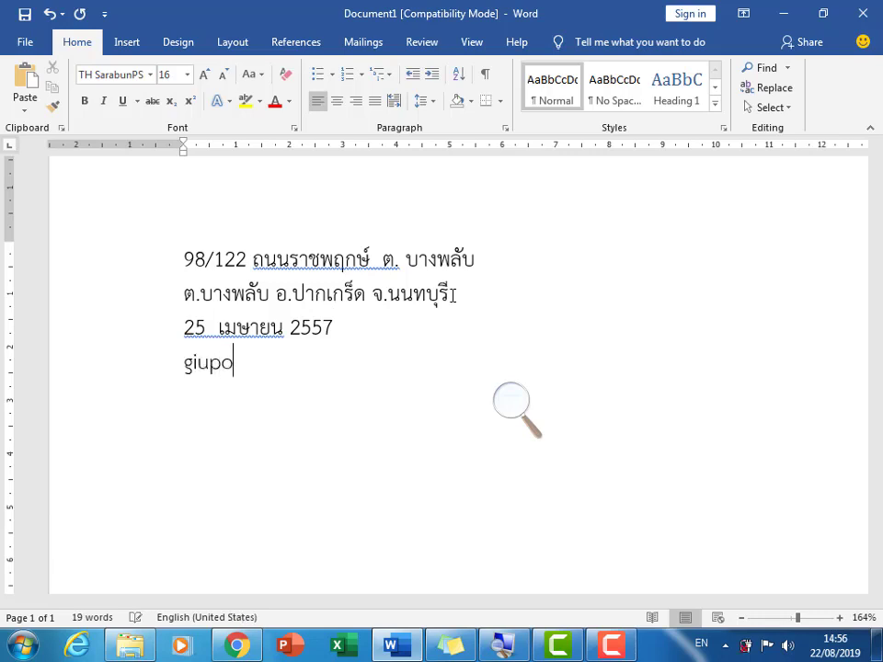
key("BackSpace")
key("BackSpace")
key("BackSpace")
key("BackSpace")
key("BackSpace")
key("grave")
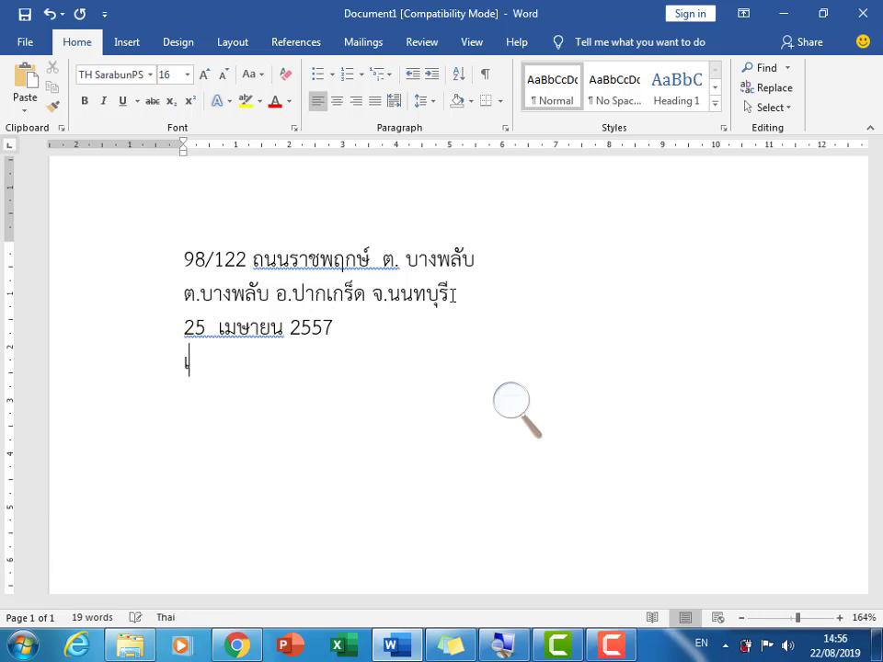
type("เรียน")
key("Return")
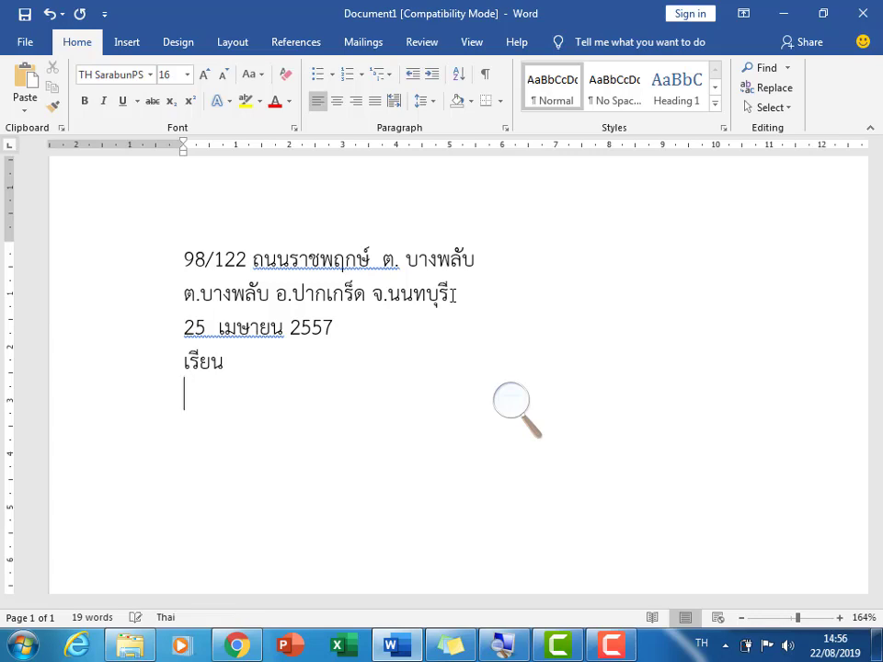
type("เนื่องจาก")
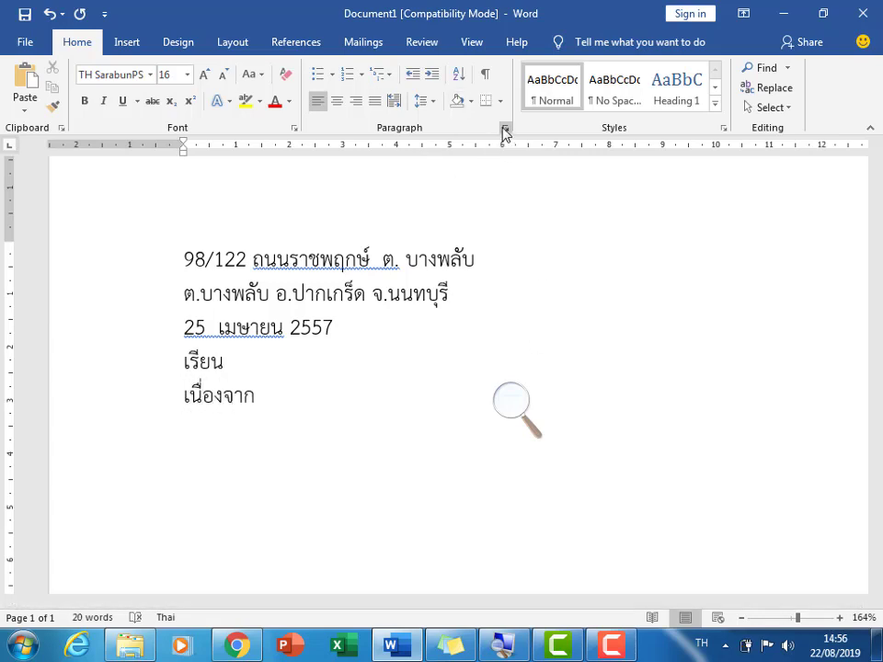
key("ctrl+a")
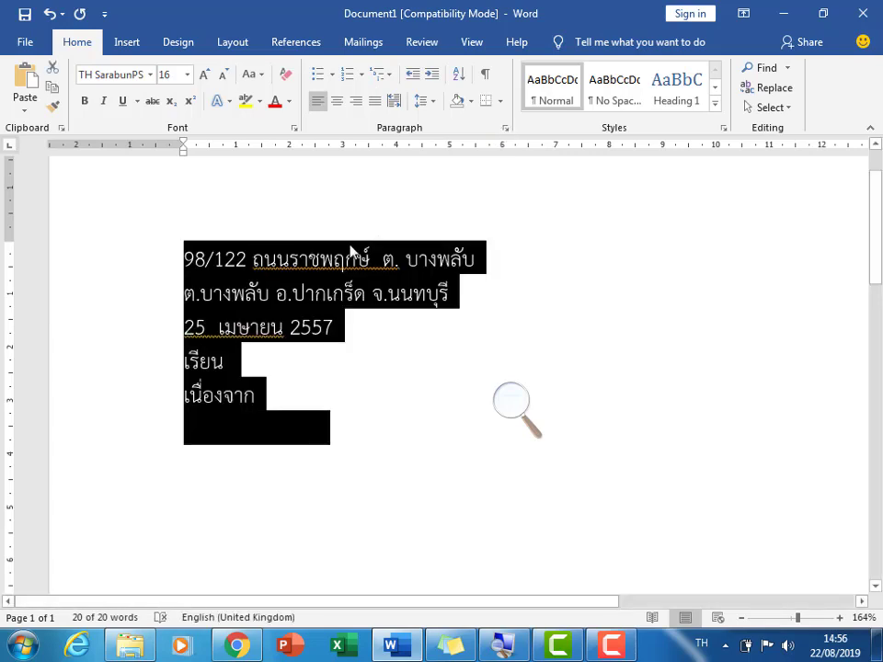
Confirm 0 pt before and after with Single line spacing for the whole letter.
left_click(505, 130)
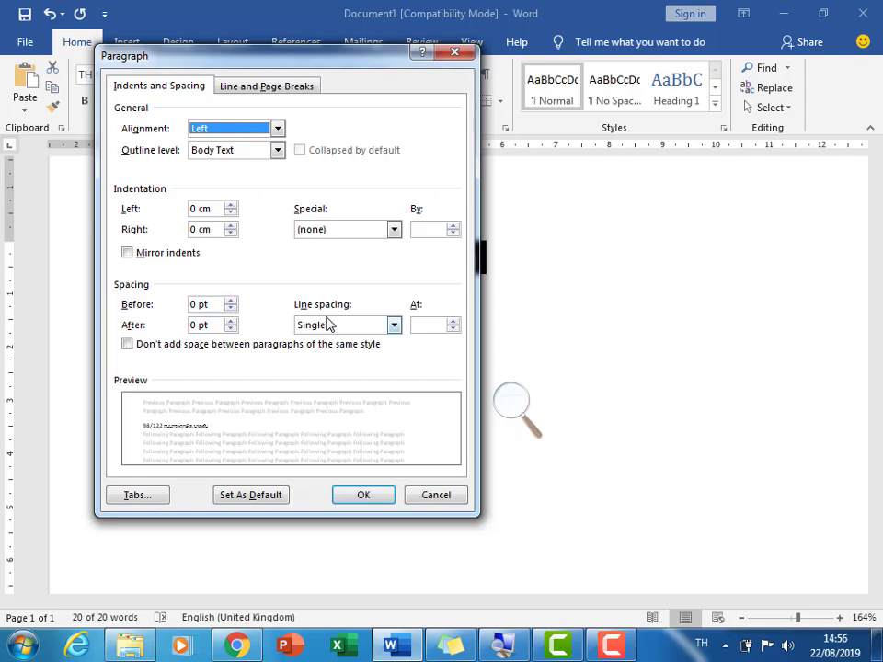
left_click(360, 500)
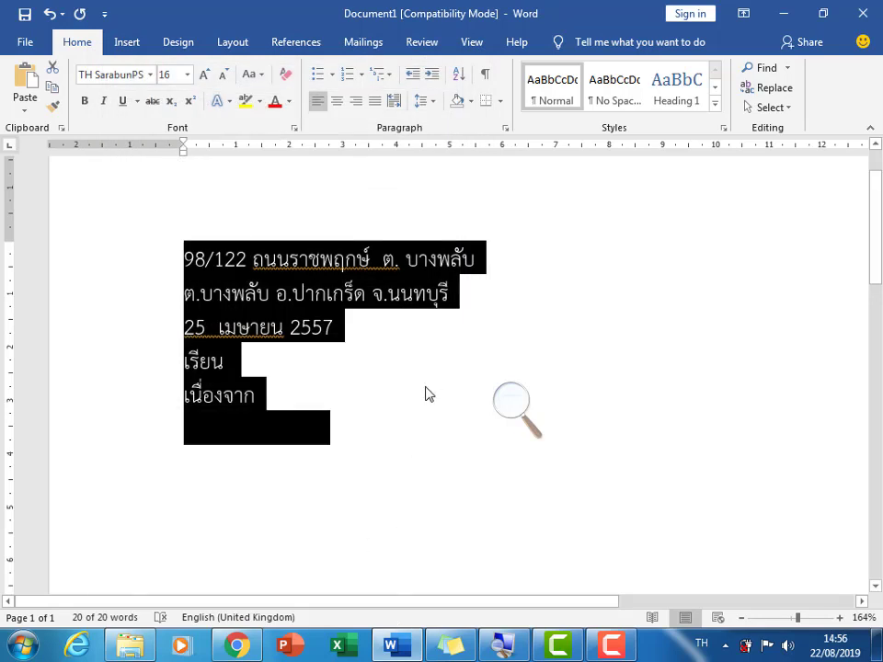
Continue the body with วันที่ 1 มกราคม เป็นวันปีใหม่… ขอเรียนเชิญเข้าร่วมงาน.
left_click(395, 430)
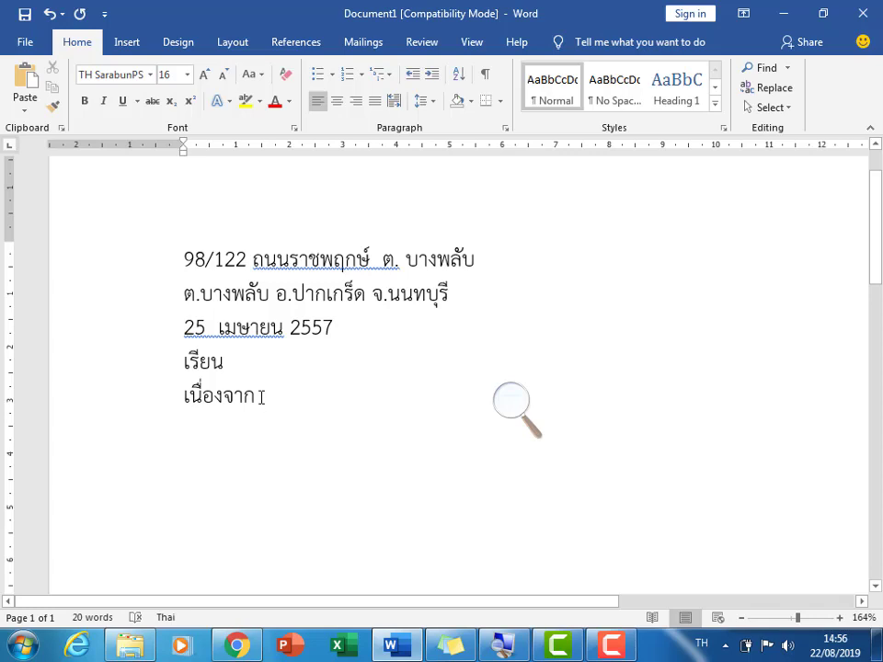
type("วันที่")
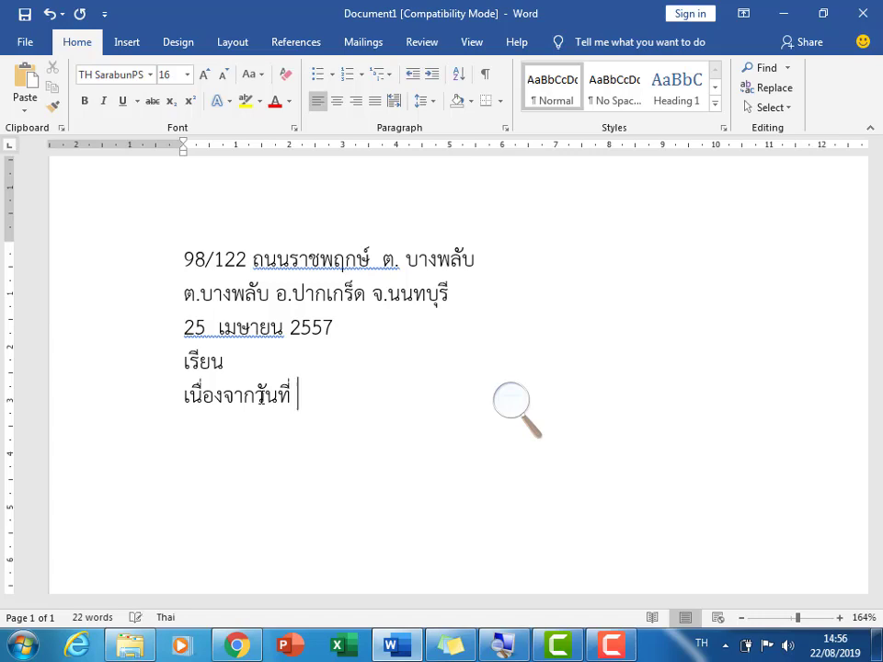
key("grave")
type("1 ")
type(",di")
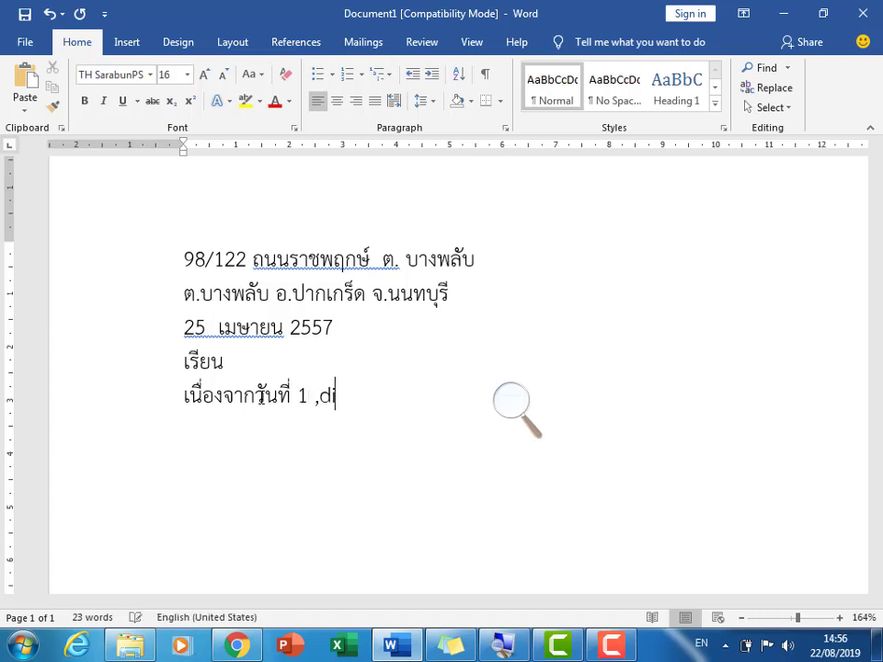
key("BackSpace")
key("BackSpace")
key("grave")
type("มก")
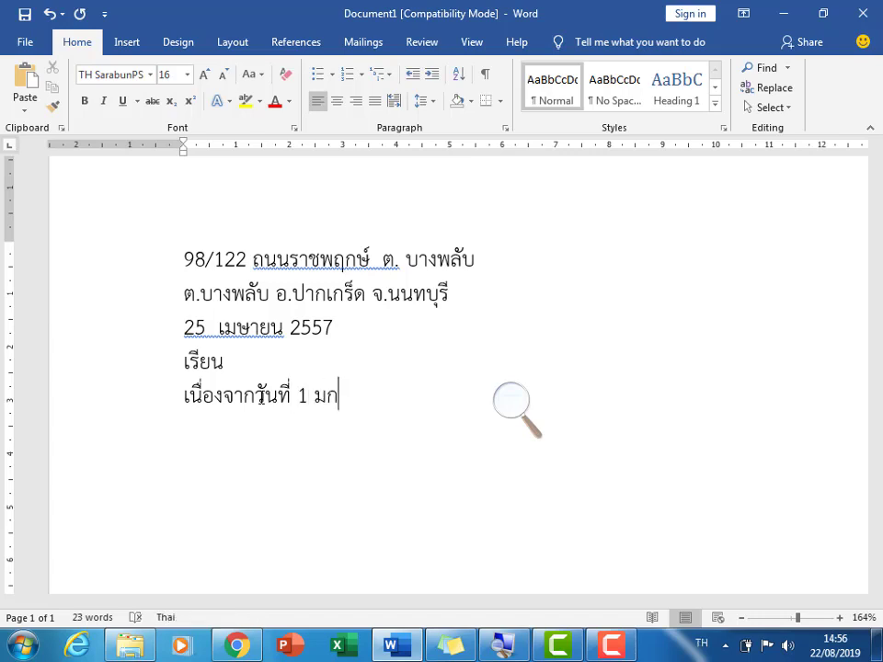
type("ราคา เป")
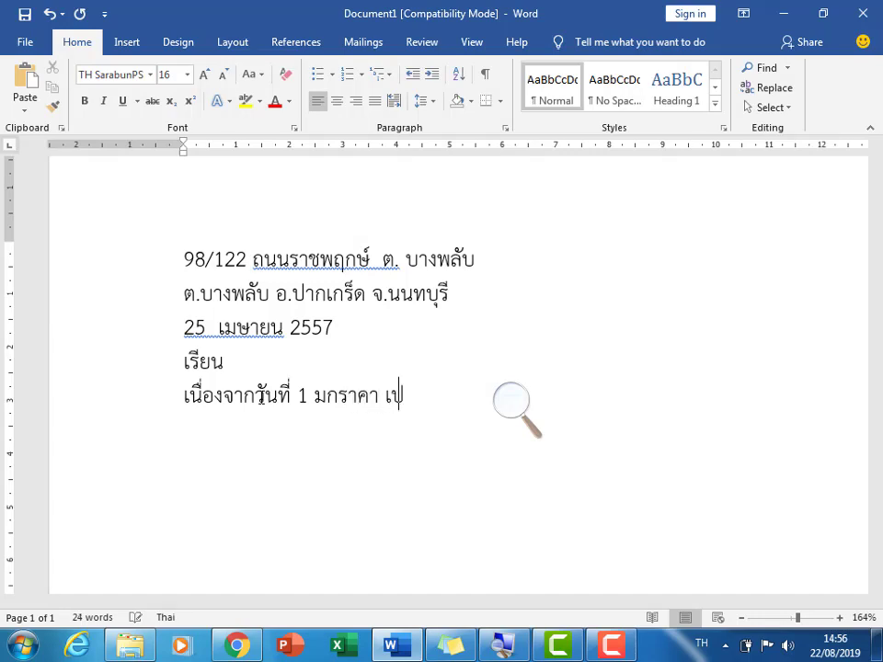
type("็น")
key("BackSpace")
key("BackSpace")
key("BackSpace")
key("BackSpace")
key("BackSpace")
key("BackSpace")
type("ม")
type("เป็นวันป")
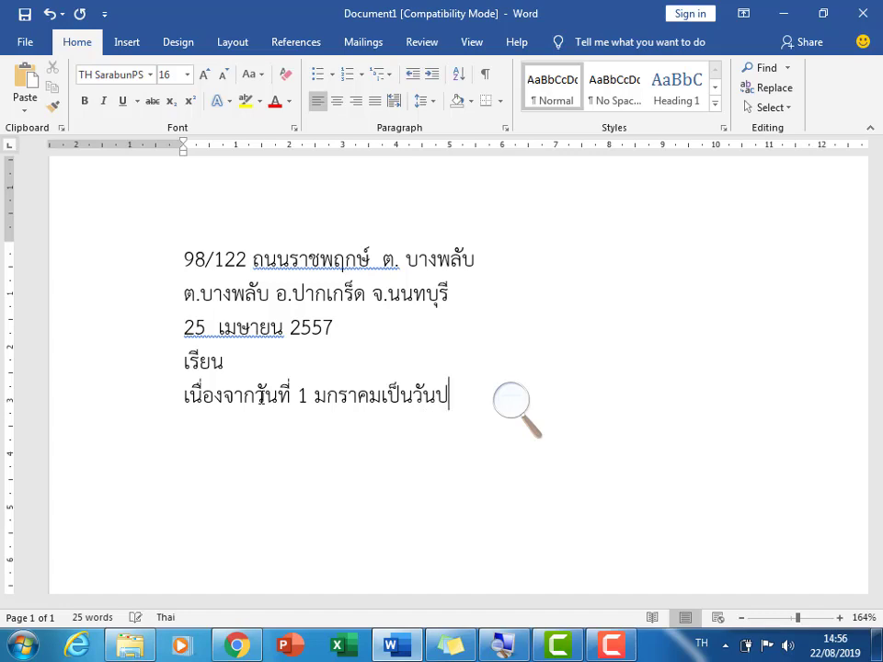
type("ีใหม่แ")
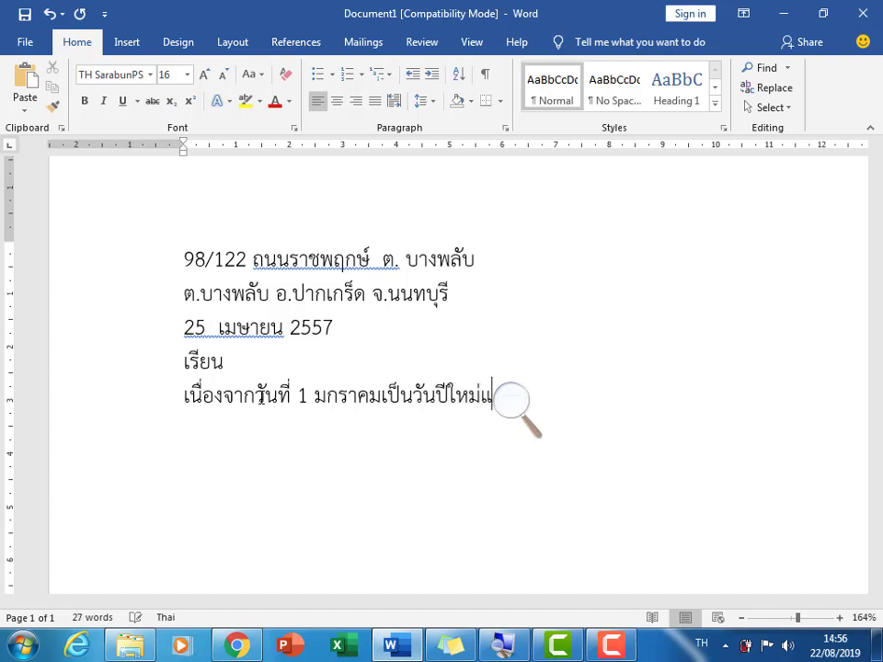
type("ละทางบริษั")
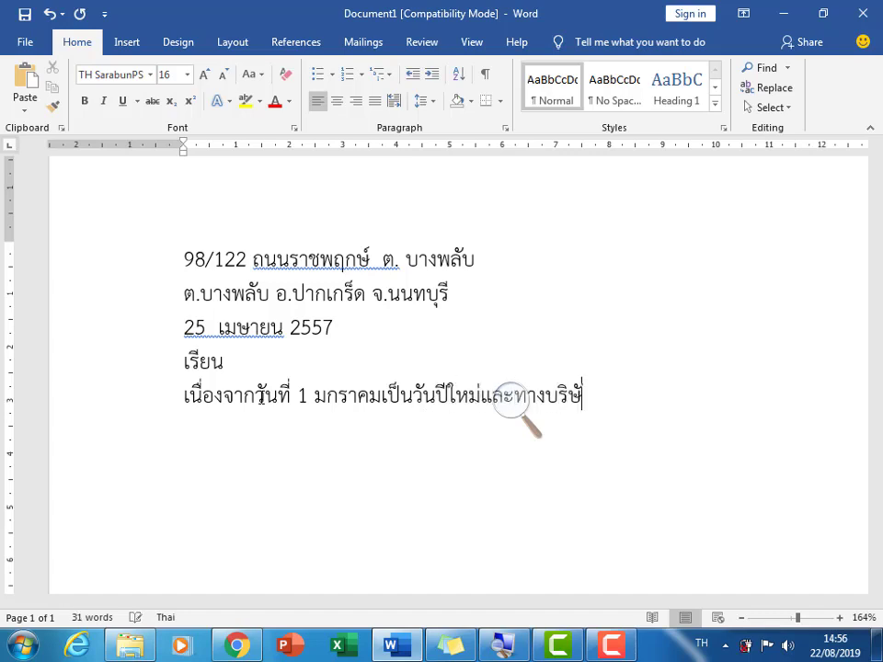
type("ทต้องการ")
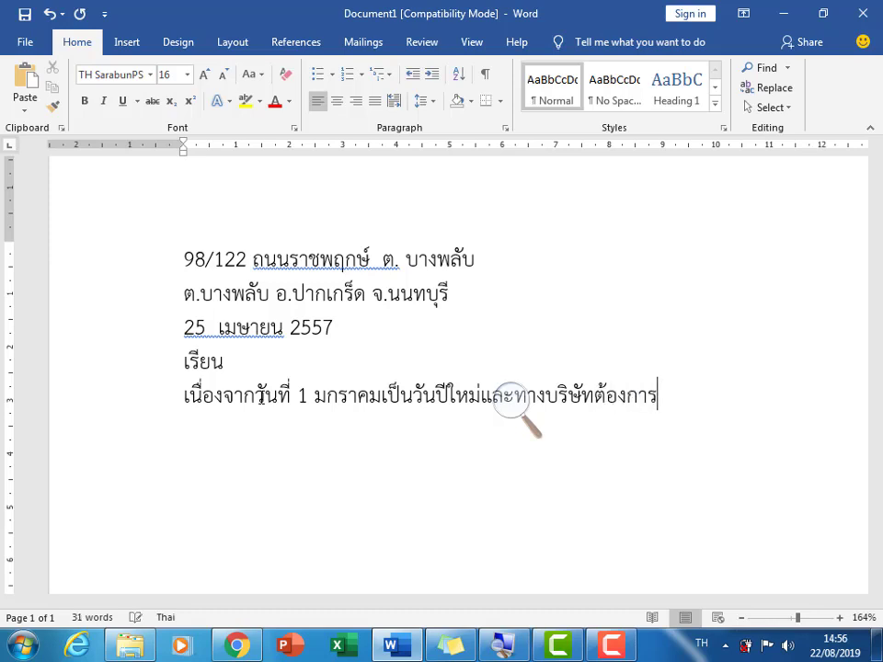
type("จัดงานเล")
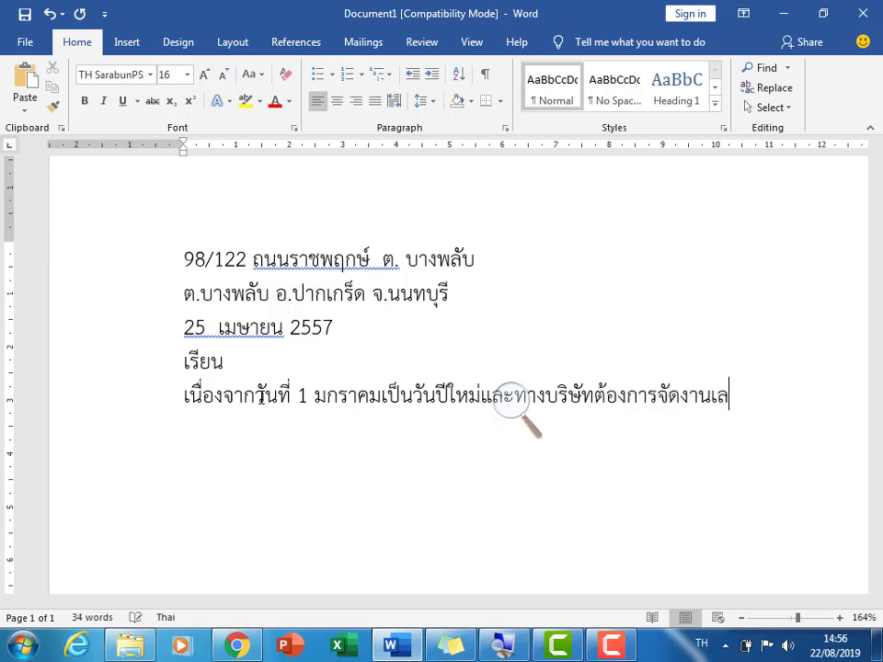
type("ี้ยงประ")
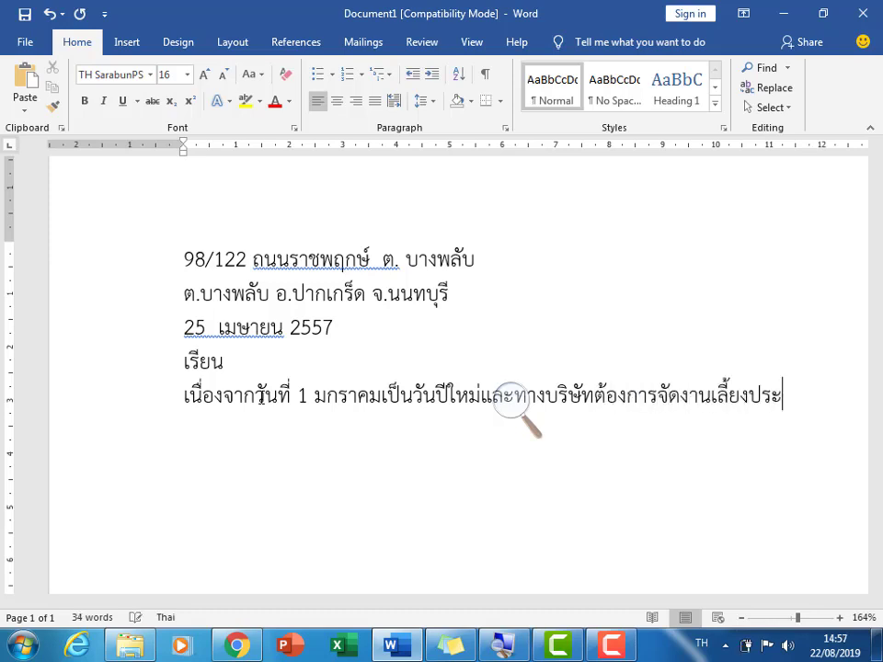
type("จำปี")
type("จึงขอ")
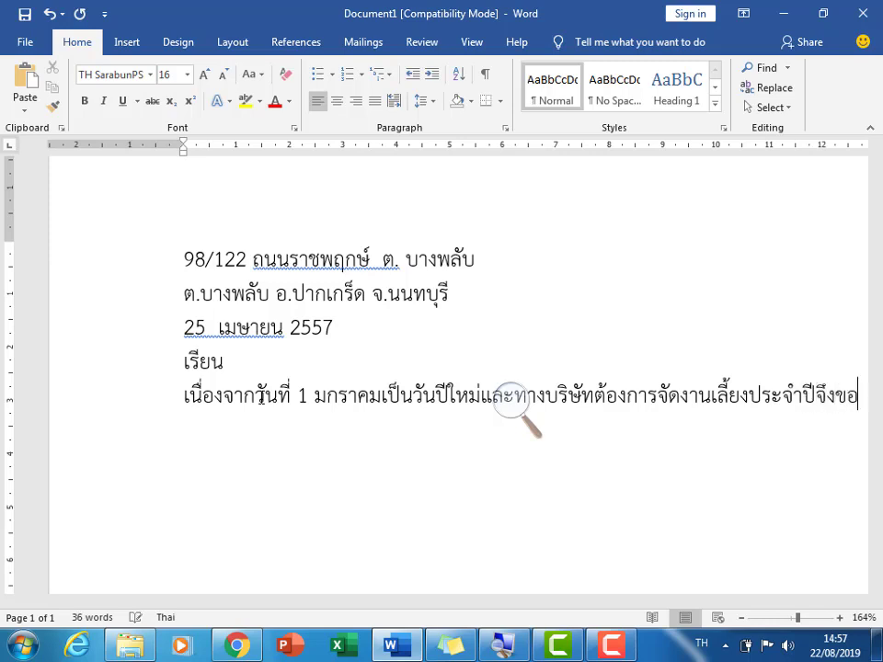
type("เรียน")
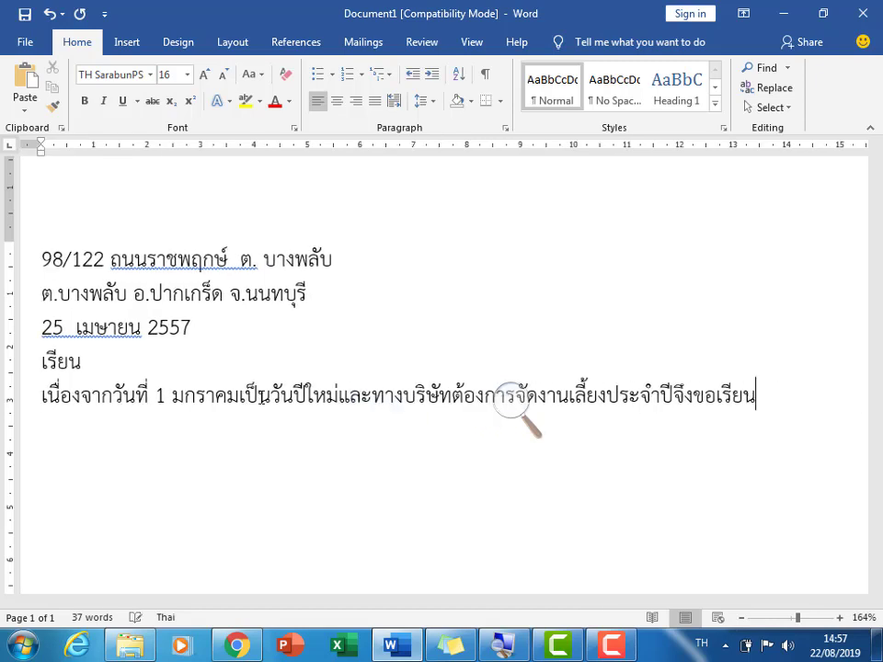
type("เชิญ")
type("เข้าว")
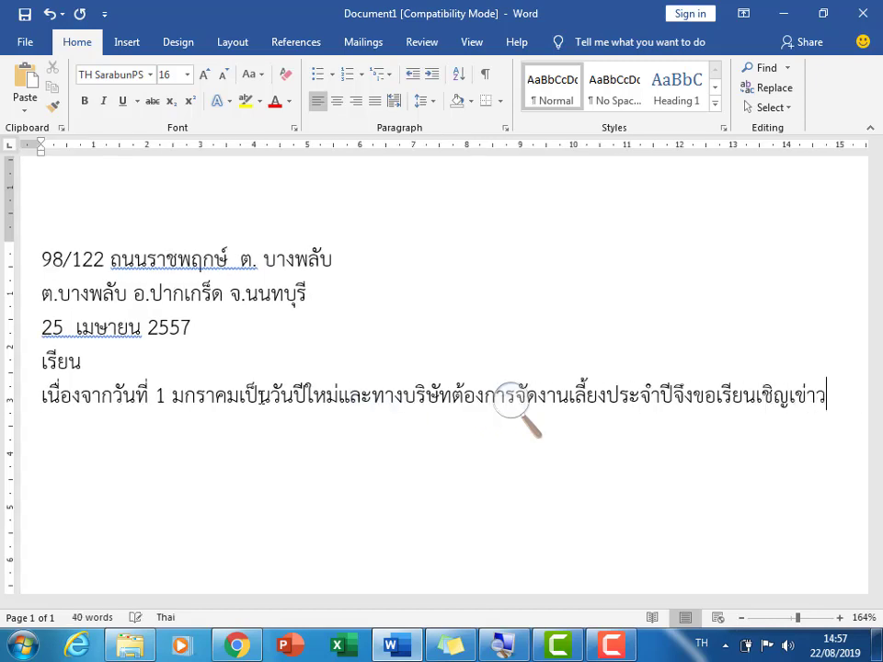
key("BackSpace")
key("BackSpace")
key("BackSpace")
type("้าร่ว")
type("มงาน")
Add the party date: ปาร์ตี้ในวันที่ 23 ธันวาคม ศกนี้.
type("์ตี")
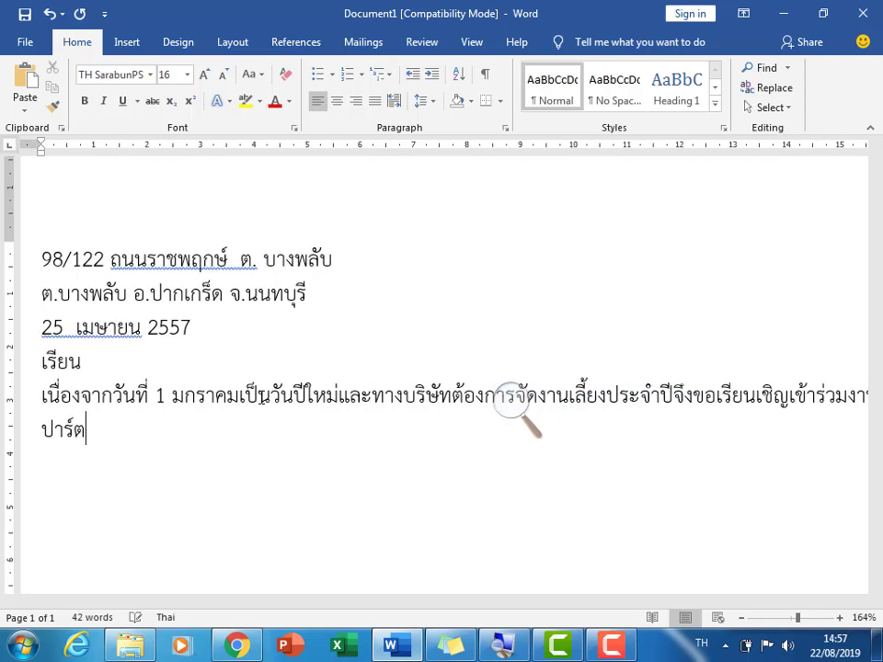
type("้ในวันท")
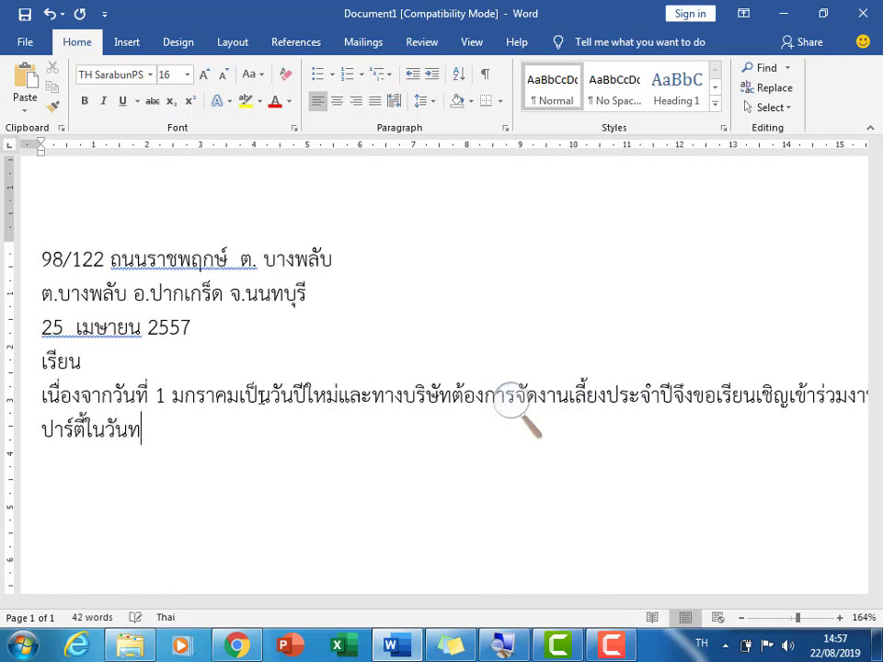
type("ี่")
key("grave")
type(" 23 ")
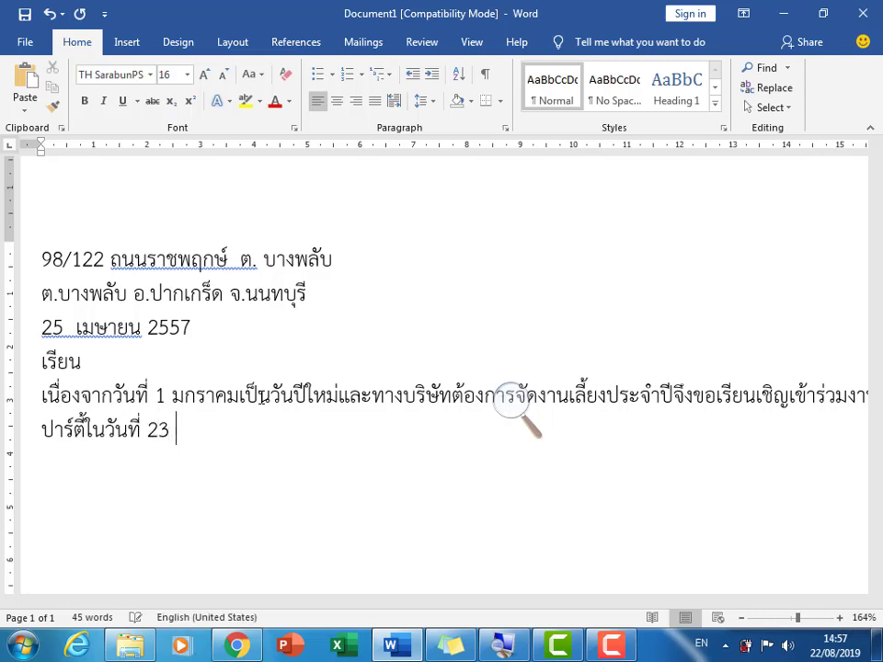
type("Ty")
key("BackSpace")
key("BackSpace")
key("grave")
type("ธันวาค")
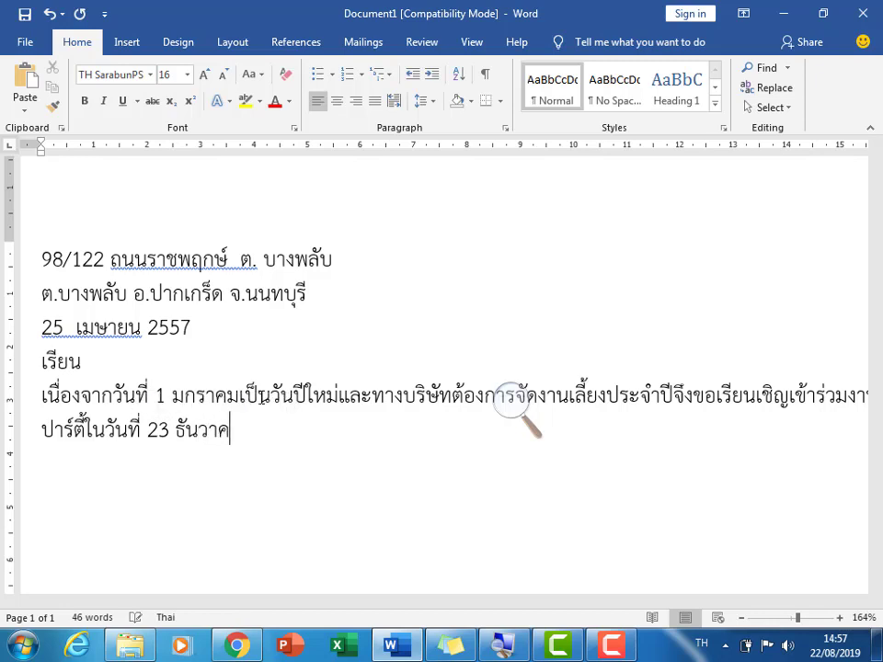
type("ม ศกนี้")
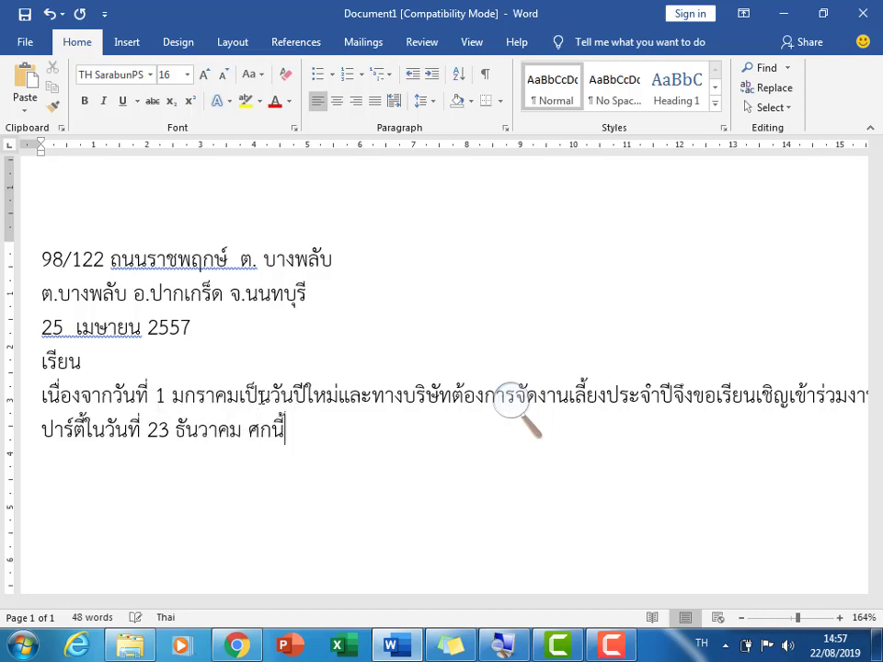
On a new line, type ในการเข้าร่วมปาร์ตี้ในครั้งนี้ มีชื่อพนักงานคือ.
key("Return")
type(".o")
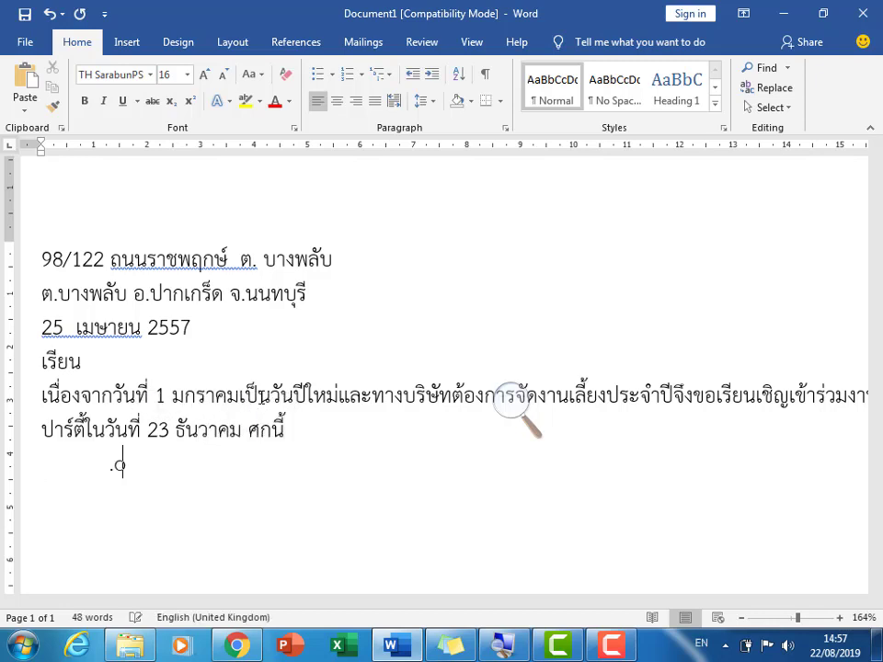
type("dki")
key("BackSpace")
key("BackSpace")
key("BackSpace")
key("BackSpace")
key("BackSpace")
key("alt+shift")
type(".odk")
key("BackSpace")
key("BackSpace")
key("BackSpace")
key("BackSpace")
key("BackSpace")
key("alt+shift")
type("ในการ")
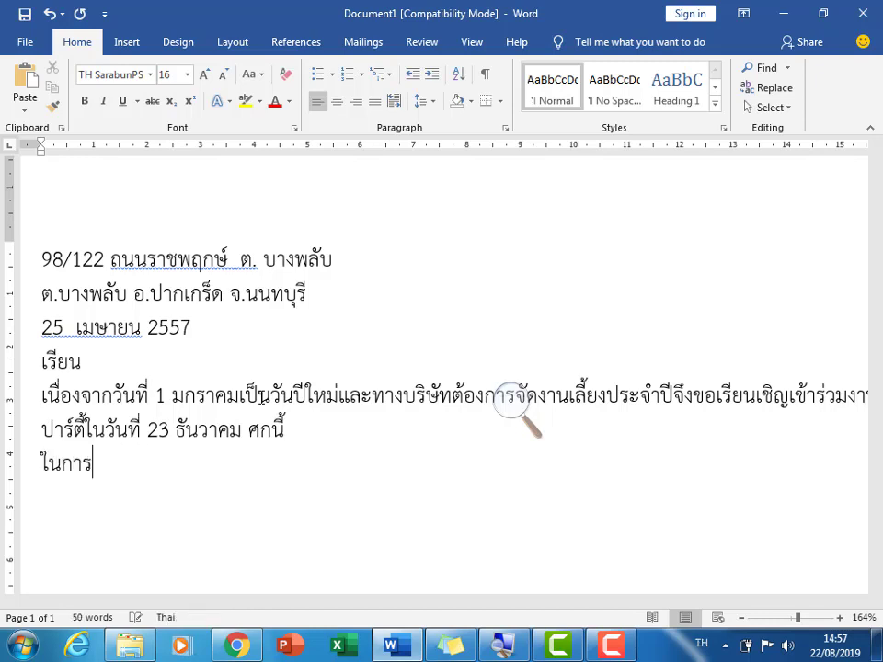
type("เข้าร่วม")
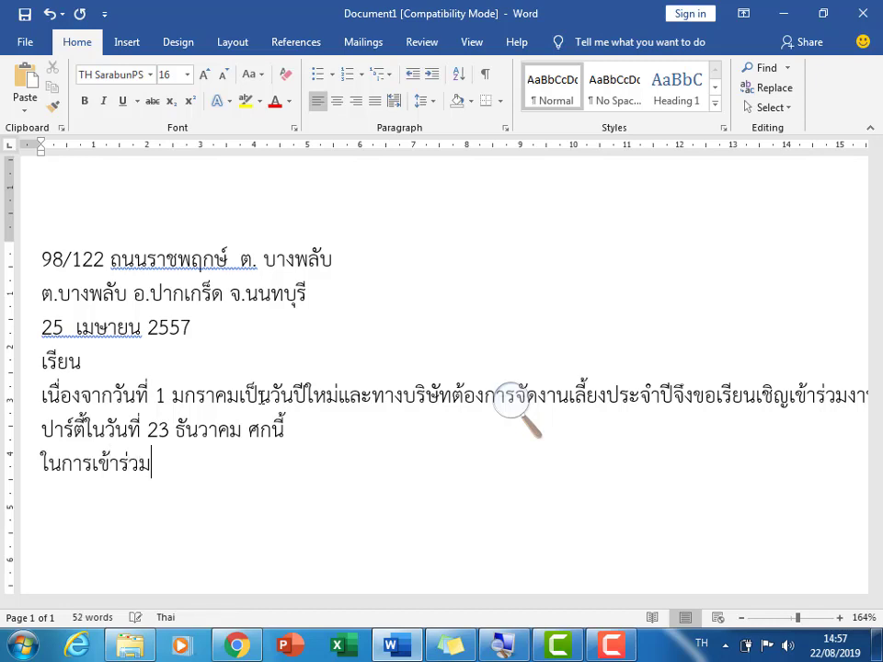
type("นี")
key("BackSpace")
key("BackSpace")
type("ปาร์ตี้น")
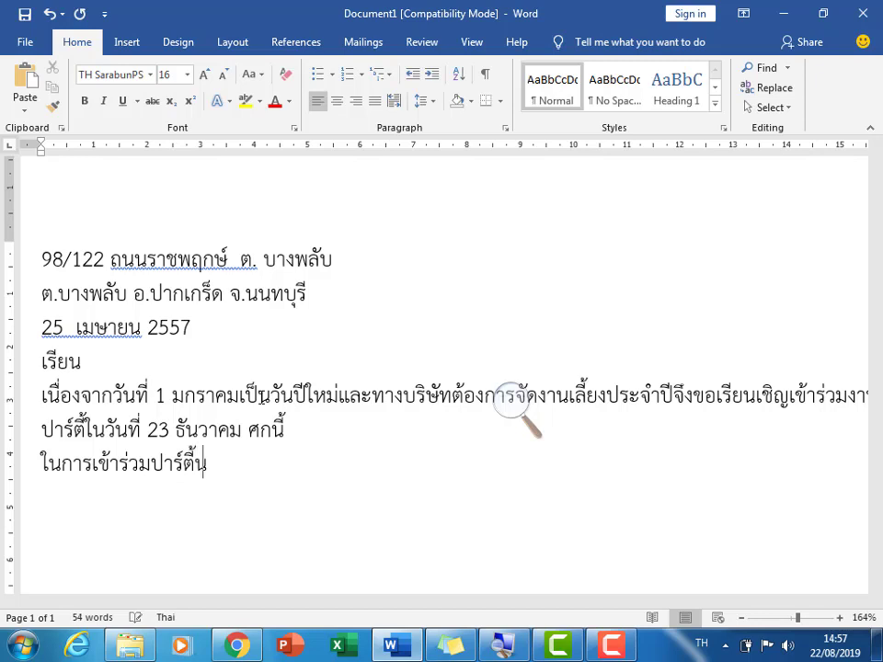
type("ี")
key("BackSpace")
key("BackSpace")
key("BackSpace")
type("ในค")
type("รั้งนี้ ")
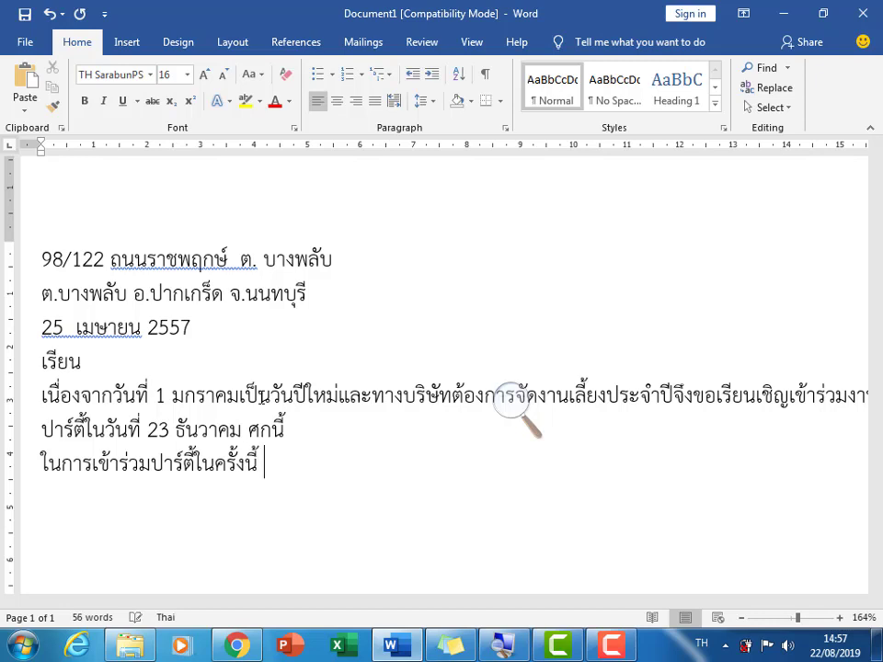
type("มีชื่อน")
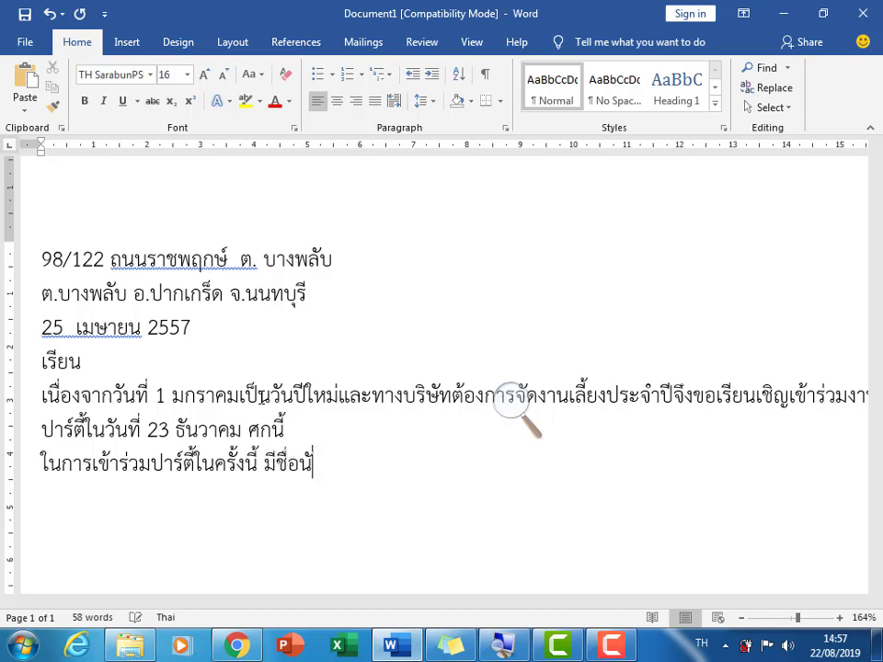
type("ัฟ")
key("BackSpace")
type("ก")
key("BackSpace")
key("BackSpace")
key("BackSpace")
type("พนักงานคือ")
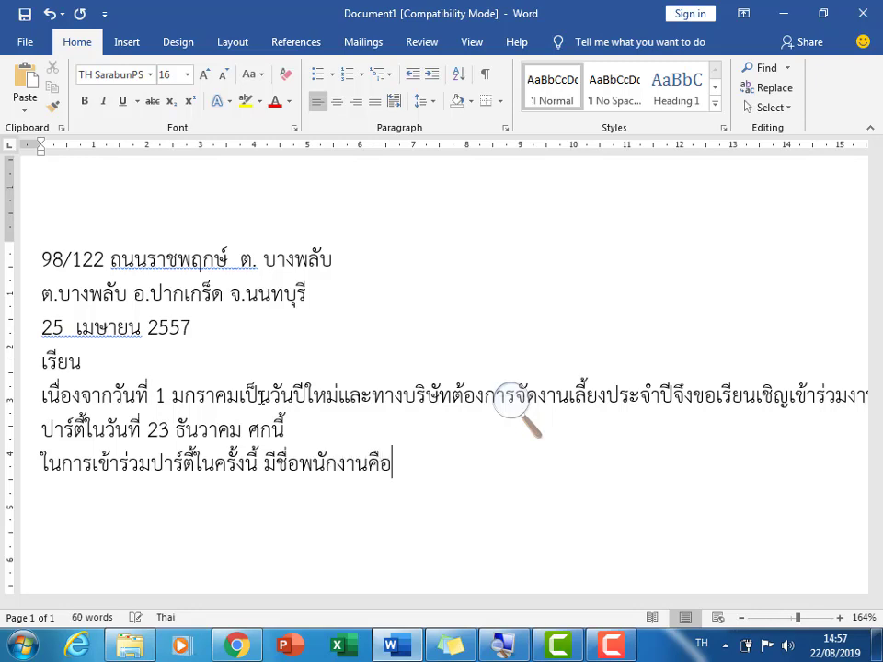
Scroll through the completed letter and select the first address line.
left_click(611, 646)
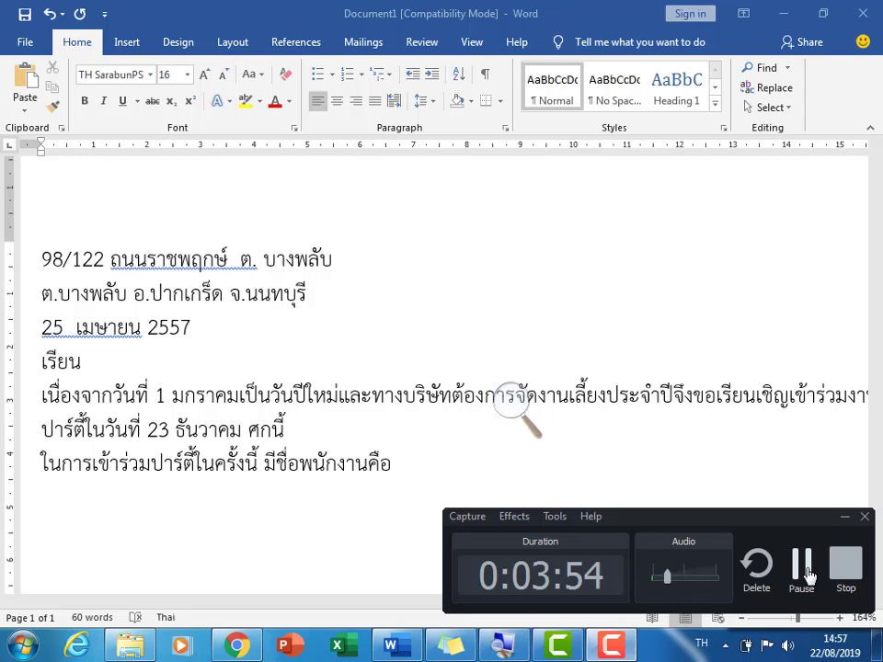
left_click(800, 561)
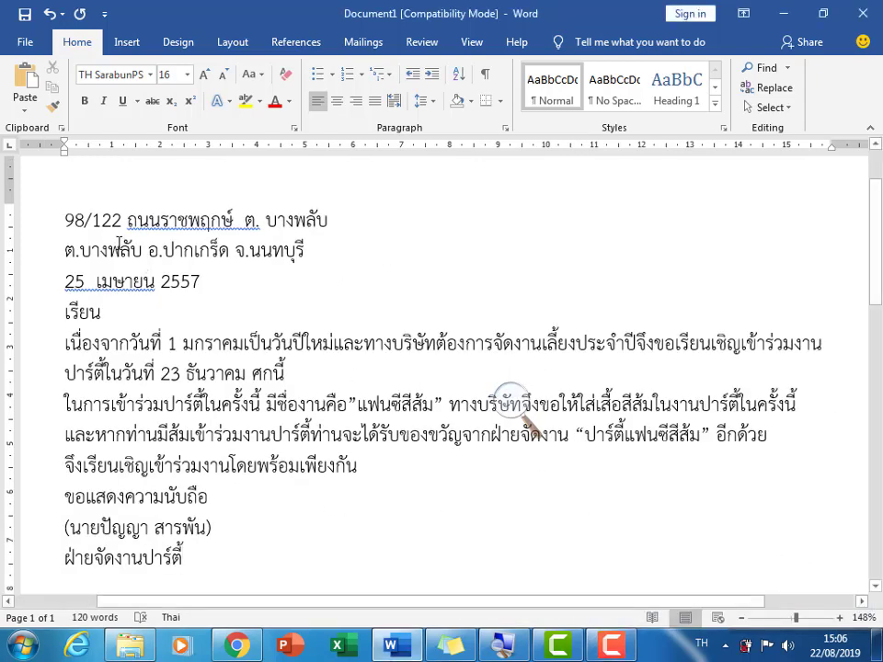
left_click(119, 250)
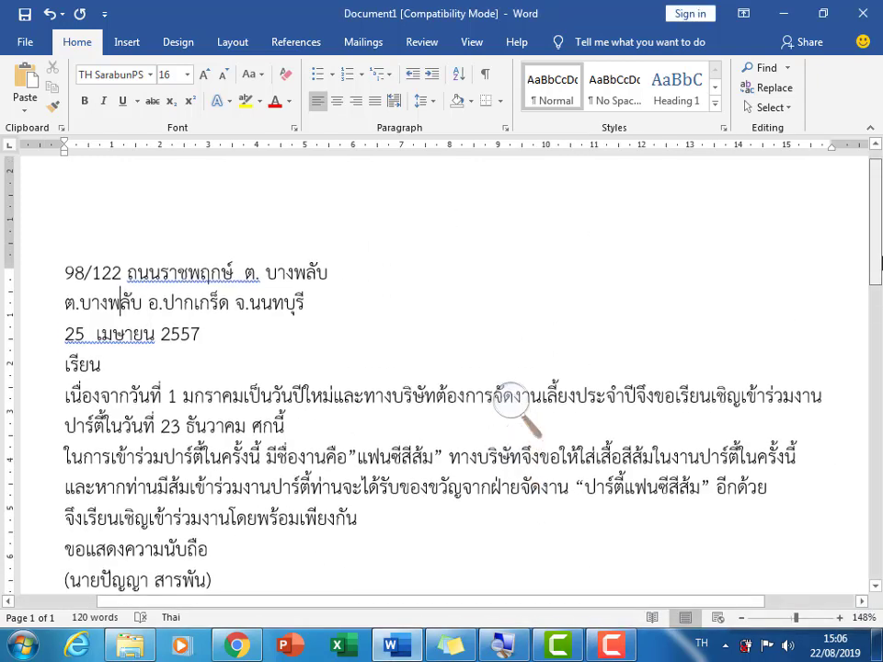
mouse_move(875, 303)
left_mouse_down()
mouse_move(878, 289)
mouse_move(877, 327)
left_mouse_up()
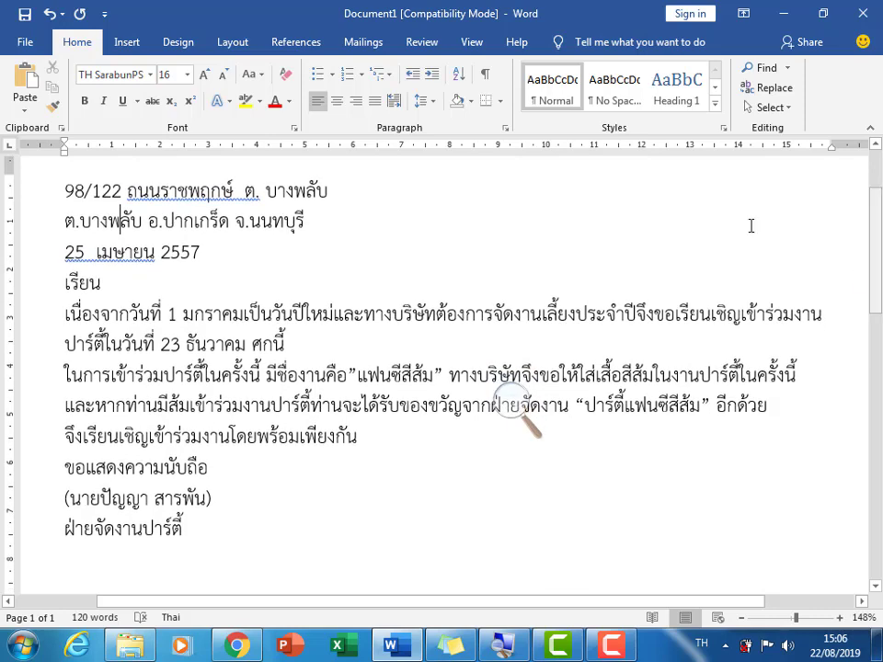
left_click_drag(60, 191, 79, 223)
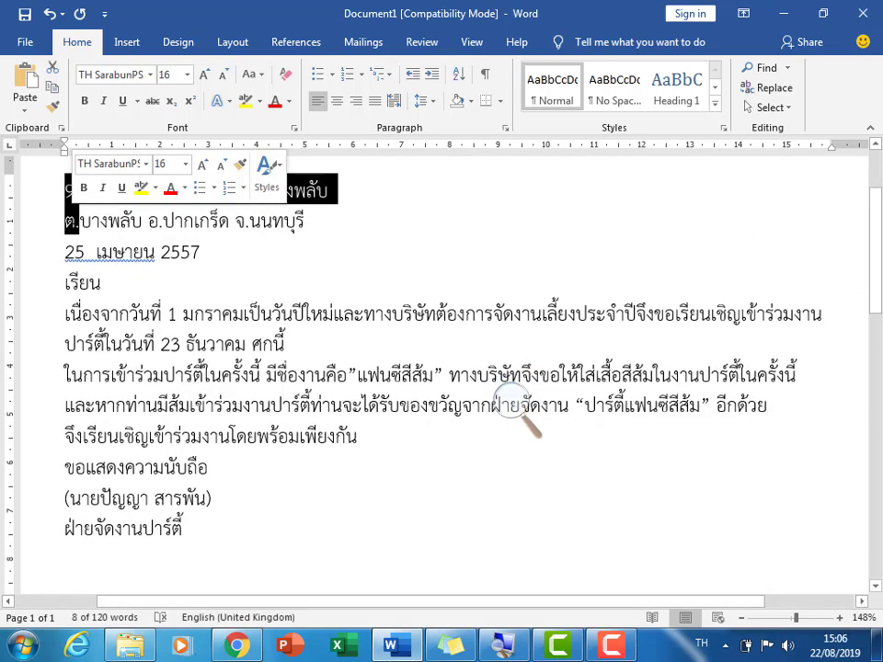
Place the insertion point before the date and check its right-click options without changes.
left_click(65, 252)
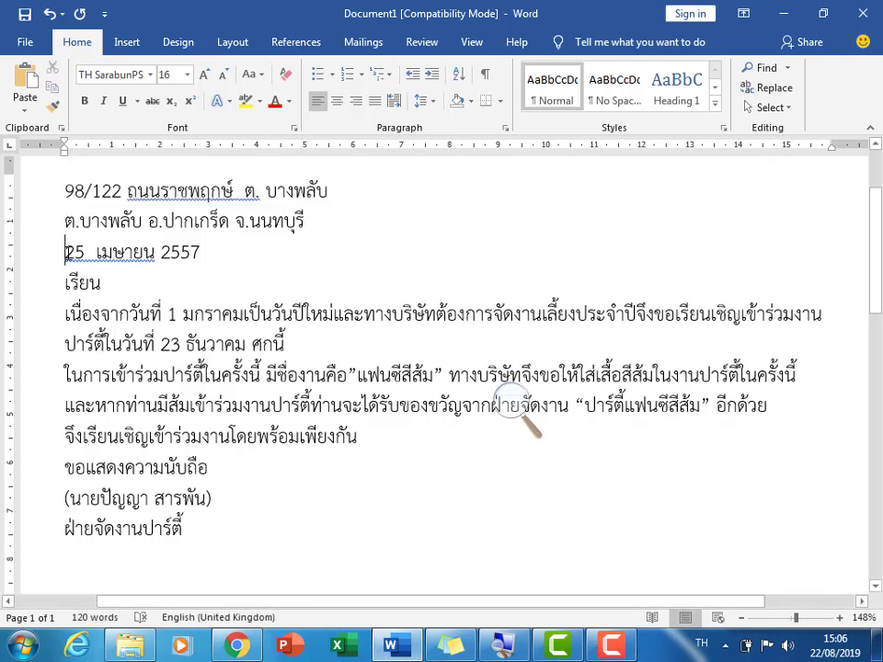
right_click(66, 252)
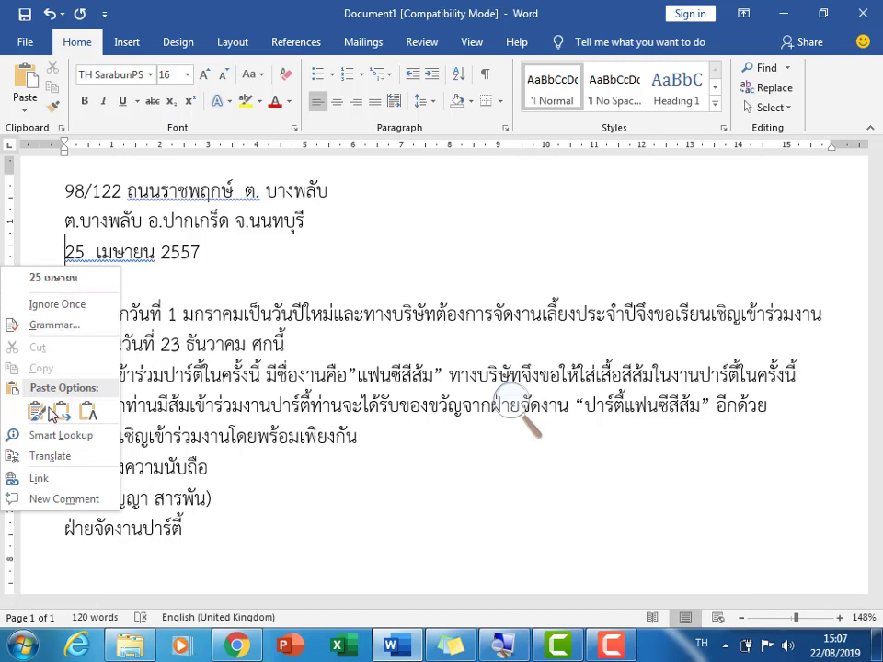
left_click(65, 251)
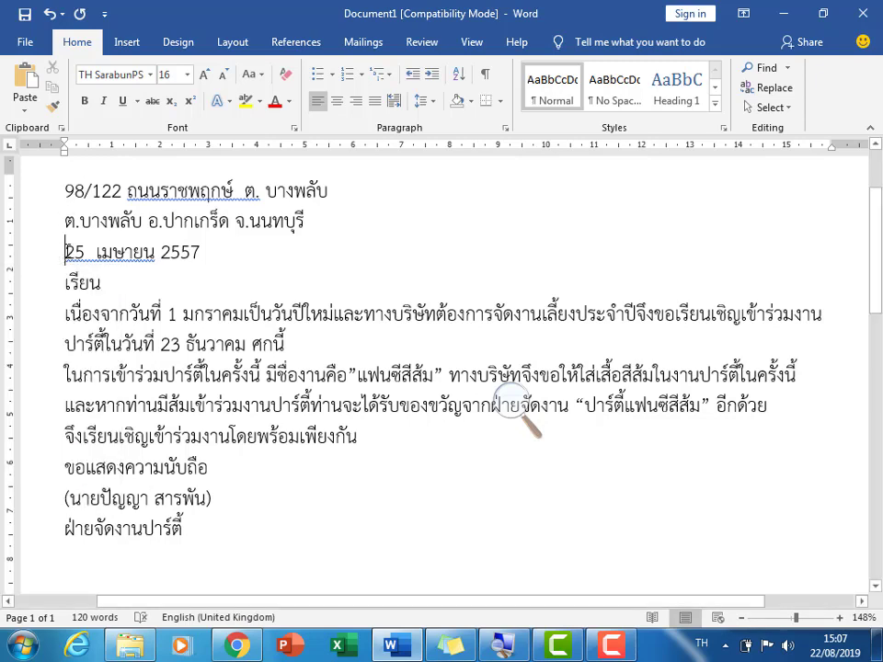
right_click(66, 252)
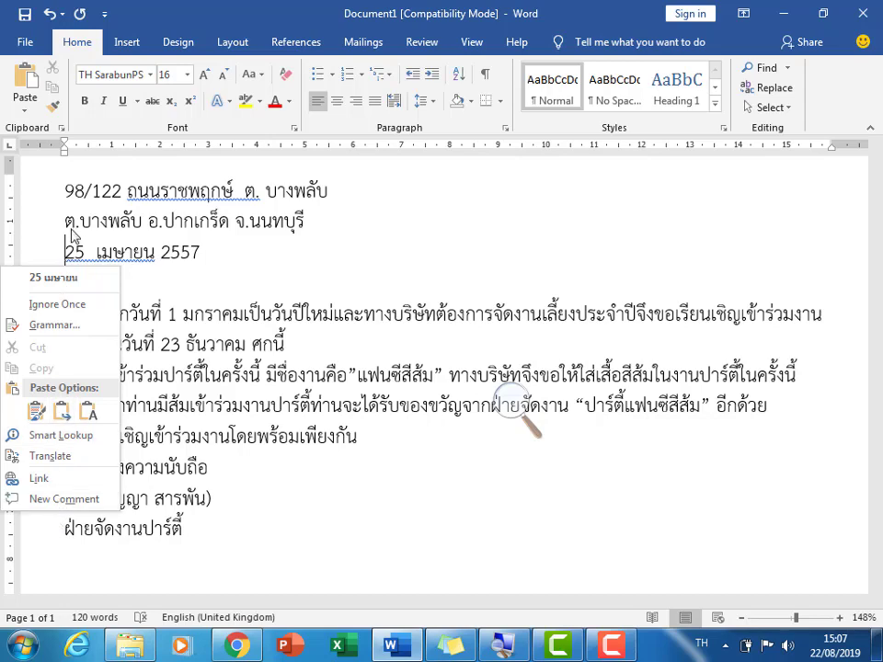
left_click(66, 253)
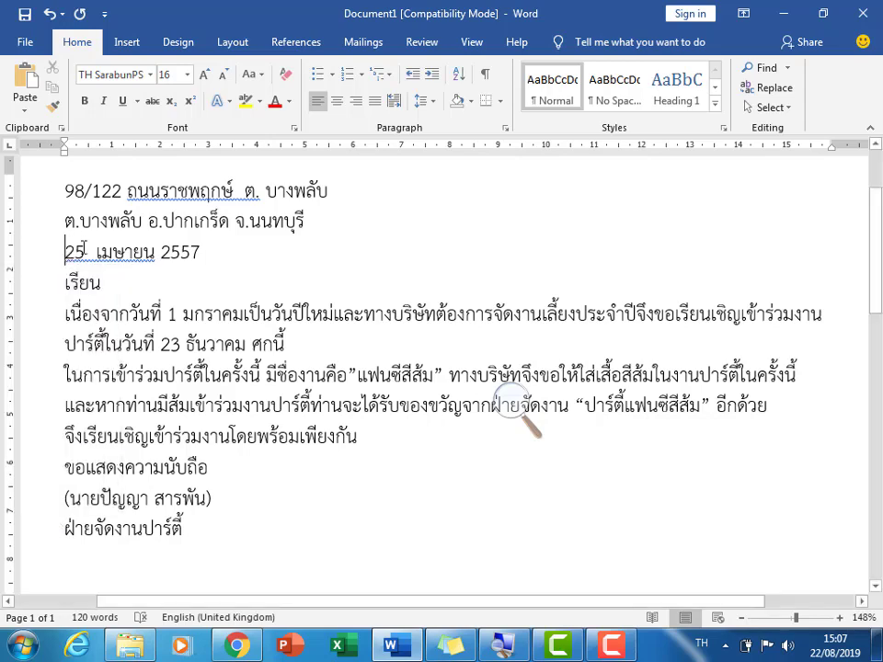
Add 18 pt of space before the date line.
left_click(505, 129)
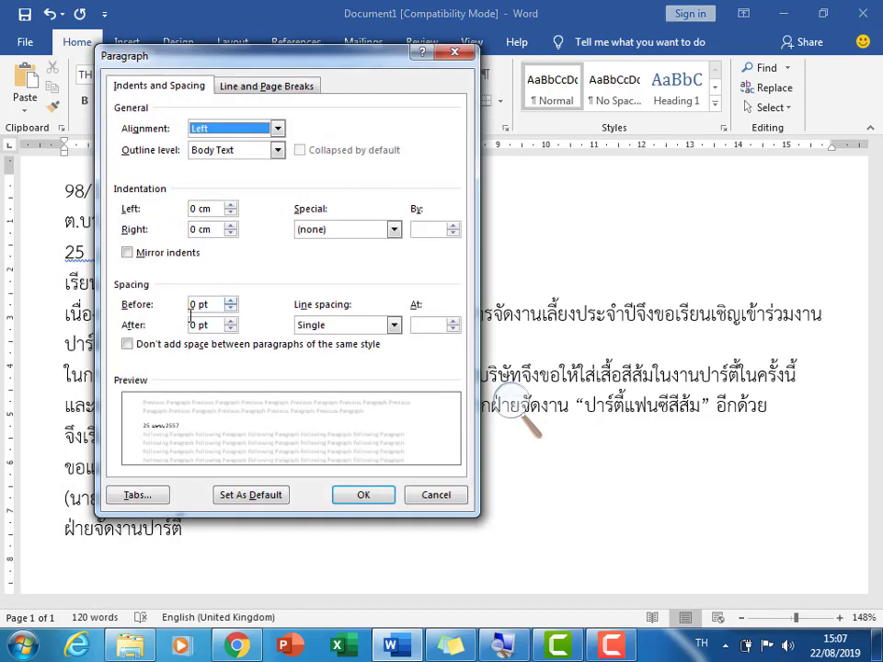
left_click(230, 301)
left_click(230, 302)
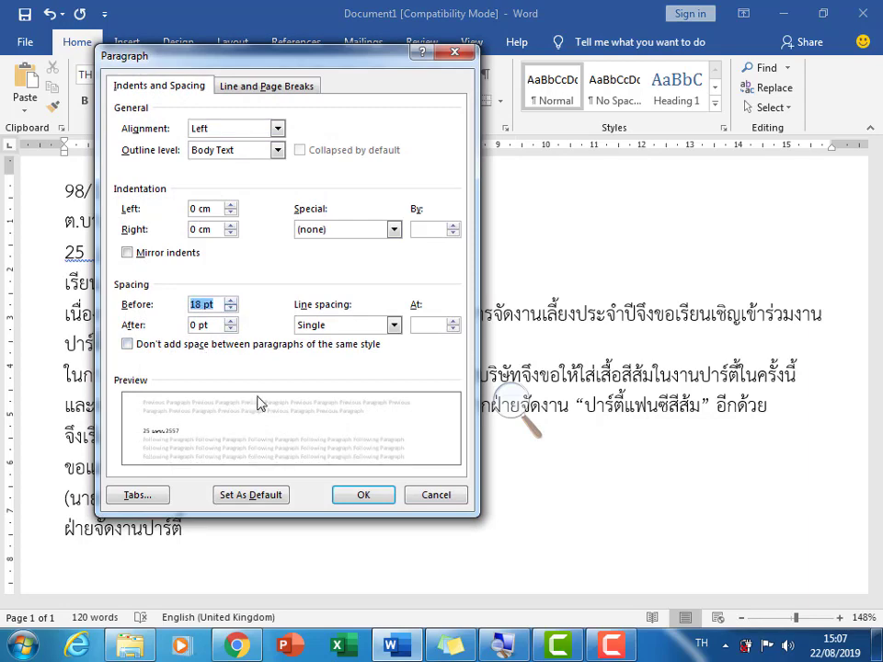
left_click(359, 496)
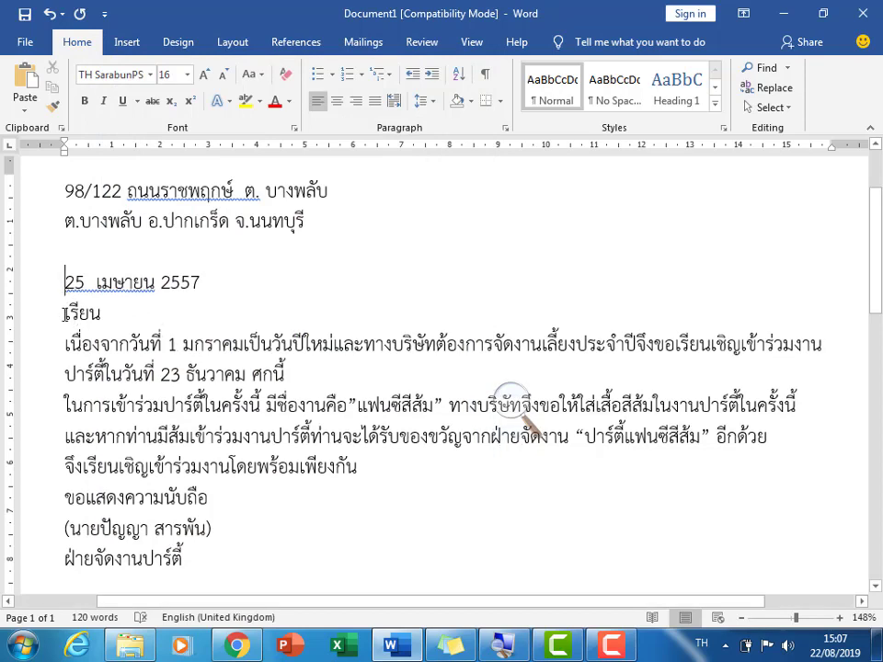
Give the เรียน line 18 pt of space before it as well.
left_click(65, 314)
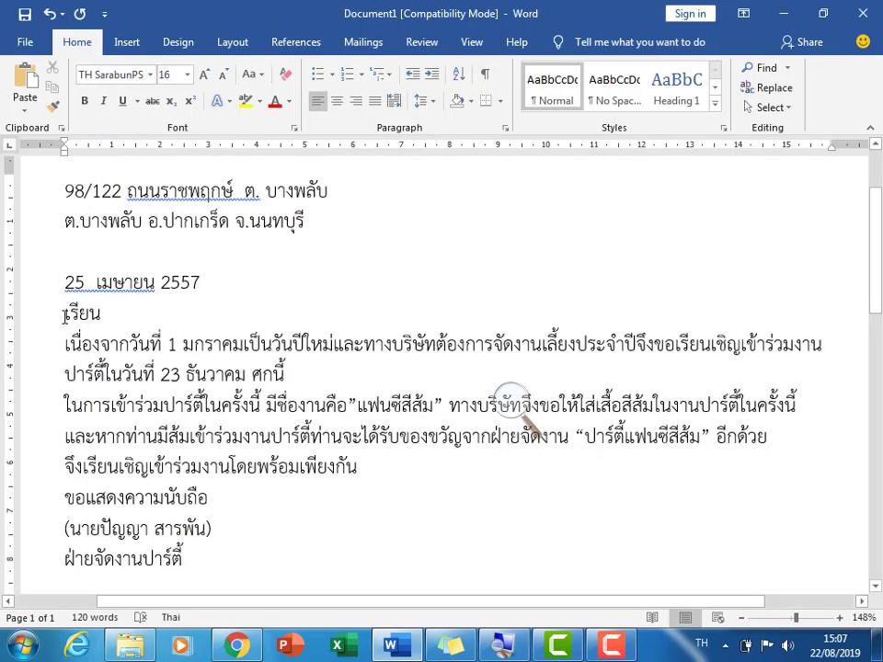
right_click(64, 314)
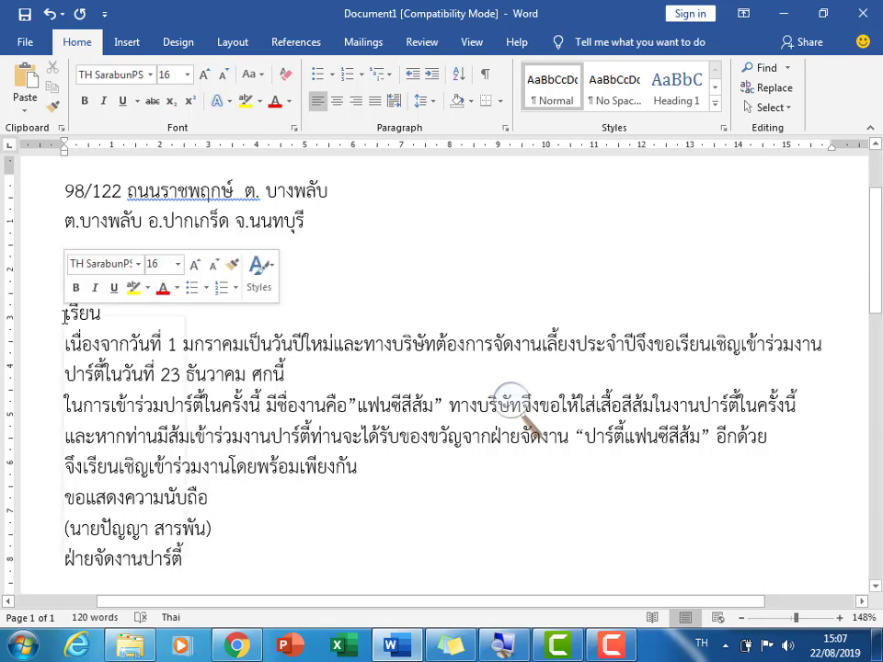
left_click(102, 445)
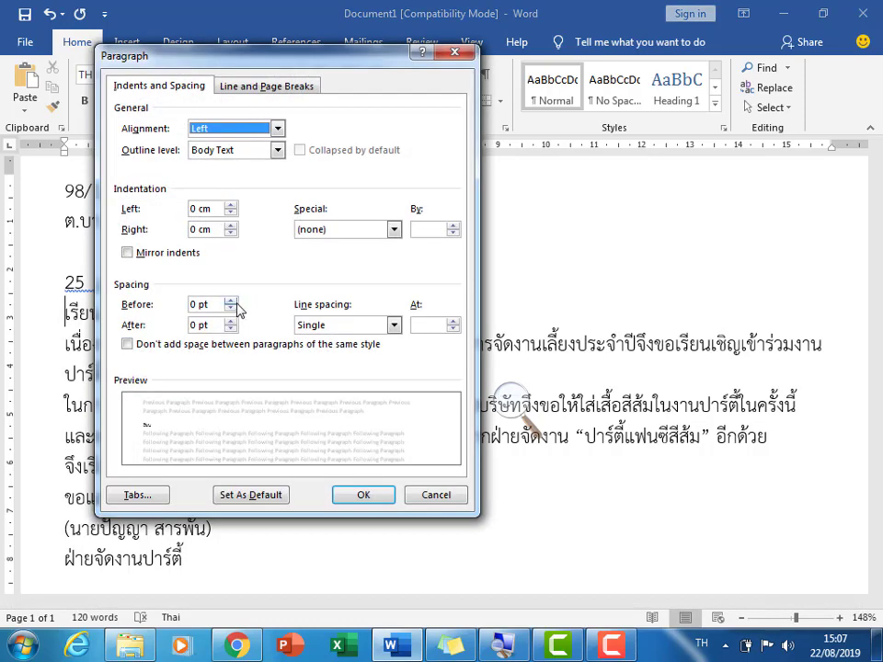
left_click(231, 299)
left_click(231, 300)
left_click(230, 300)
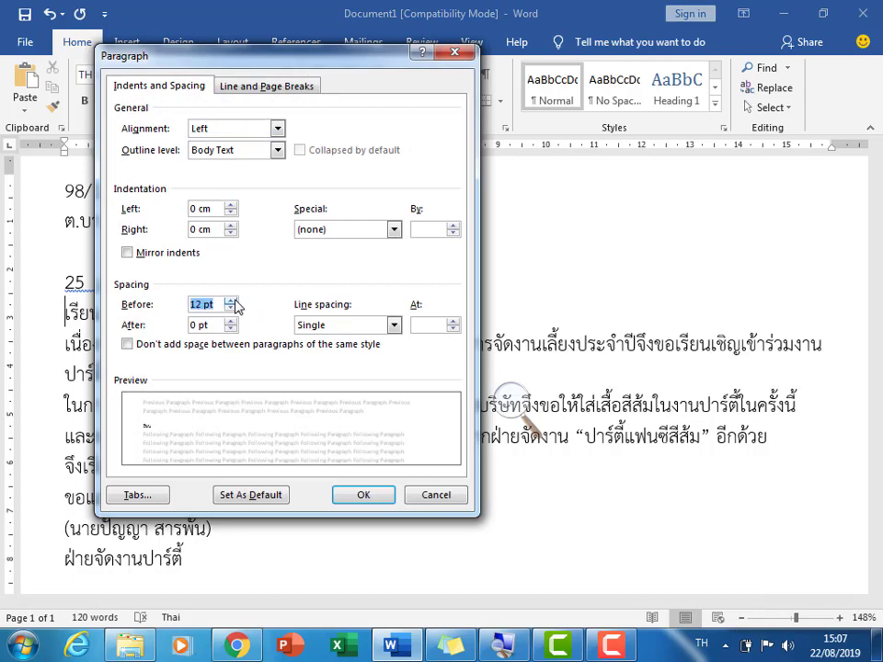
left_click(359, 496)
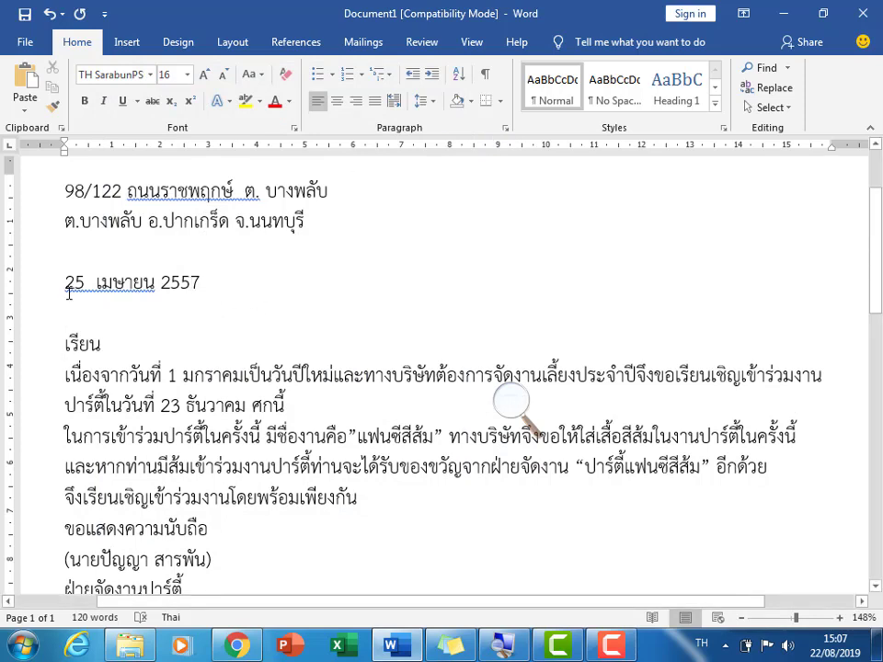
Tab the date 25 เมษายน 2557 to the right side, then select the word เรียน.
left_click(67, 299)
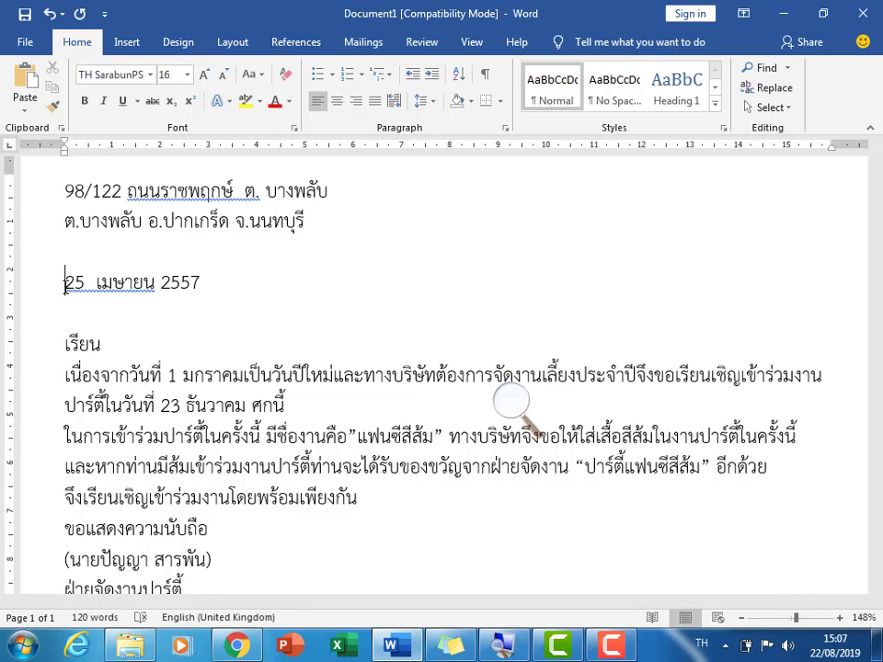
key("Tab")
key("Tab")
key("Tab")
key("Tab")
key("Tab")
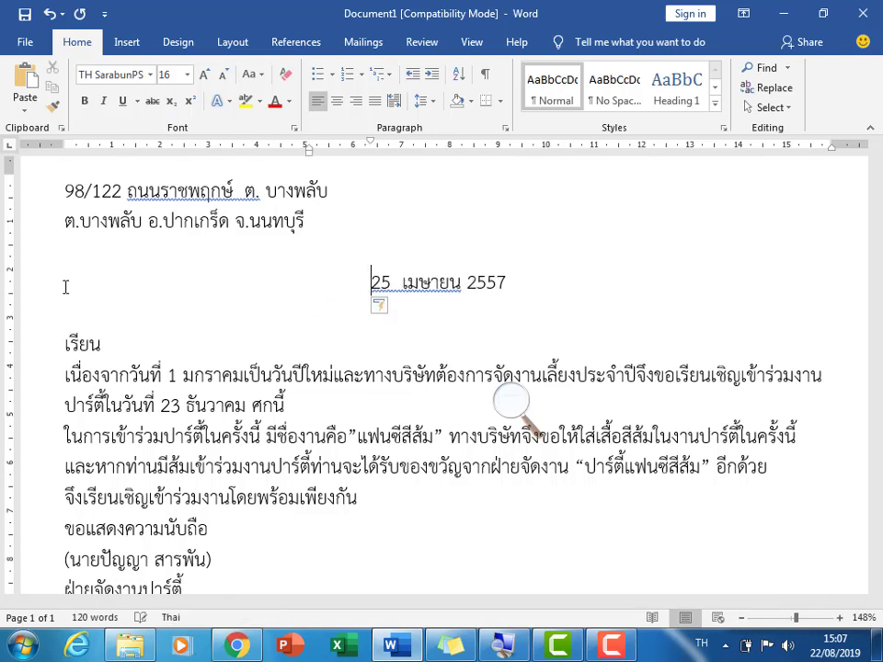
key("Tab")
key("Tab")
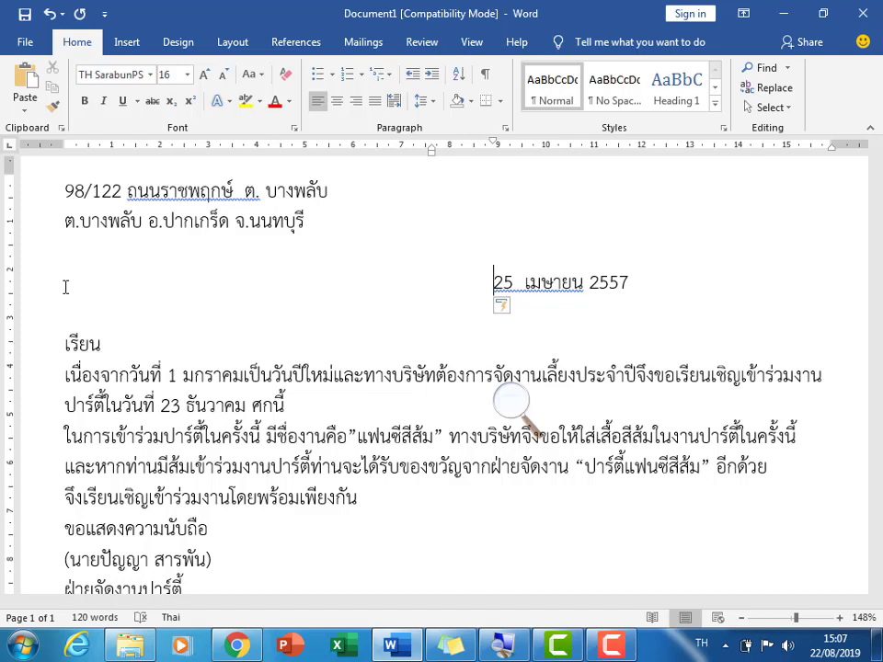
key("Tab")
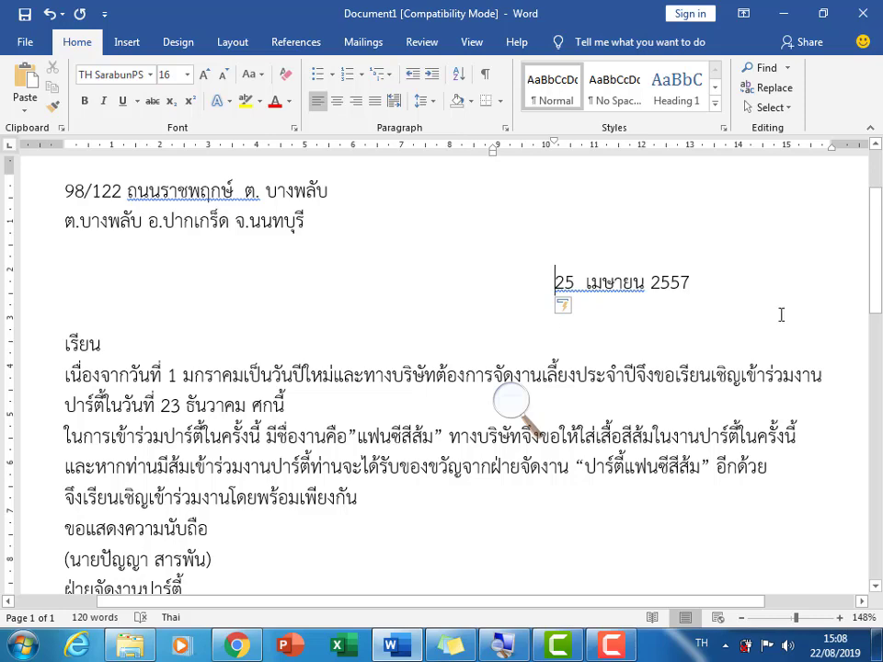
scroll(876, 268, "down", 1)
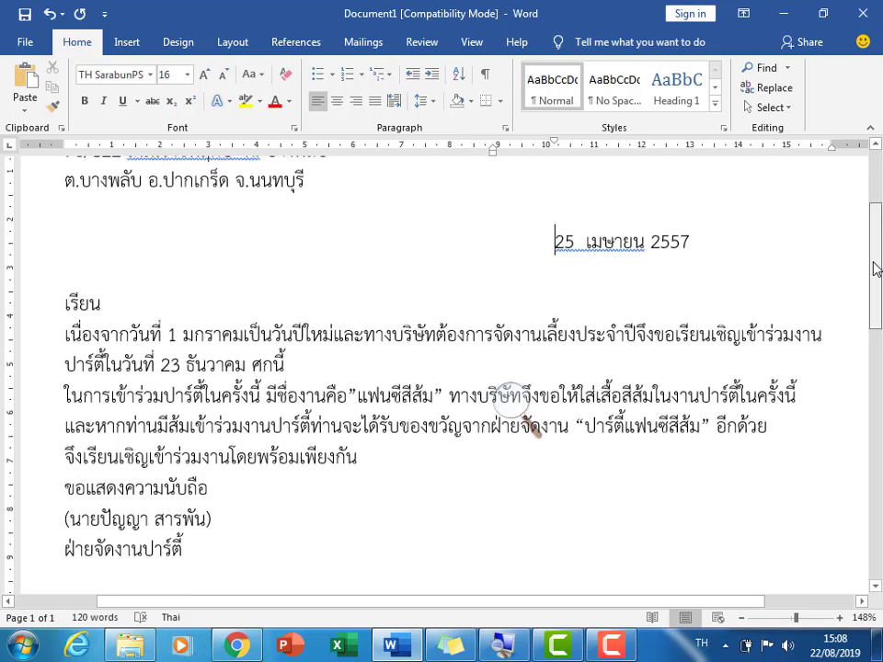
scroll(877, 267, "down", 1)
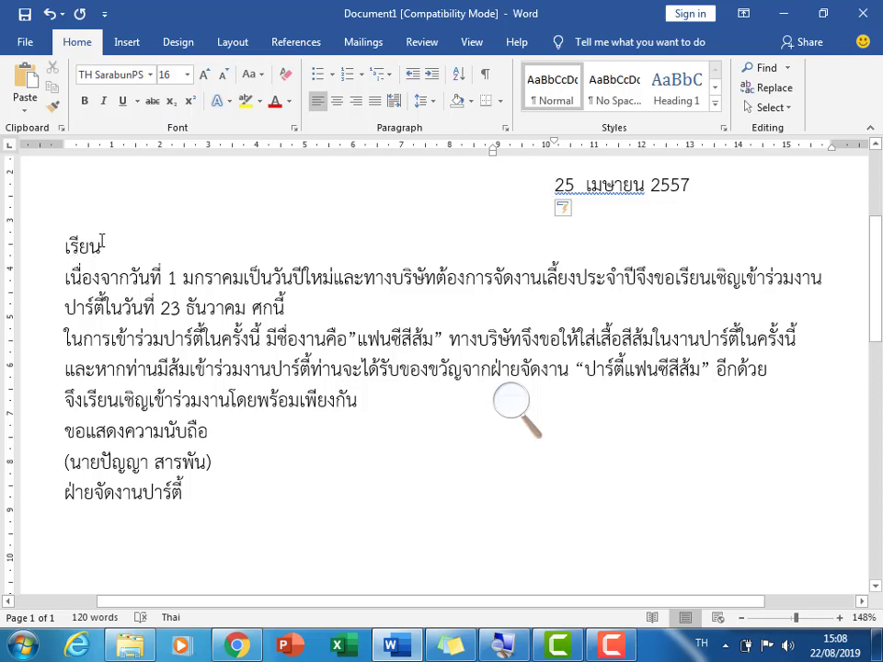
double_click(67, 247)
double_click(67, 246)
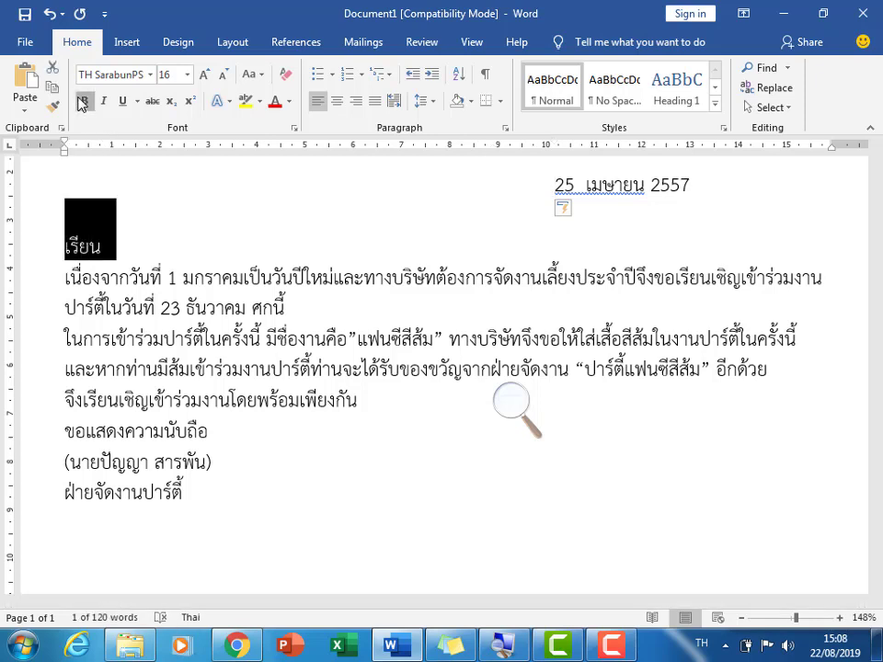
Give the เนื่องจากวันที่ 1 มกราคม paragraph 12 pt space before and a first-line indent.
left_click(64, 277)
right_click(65, 278)
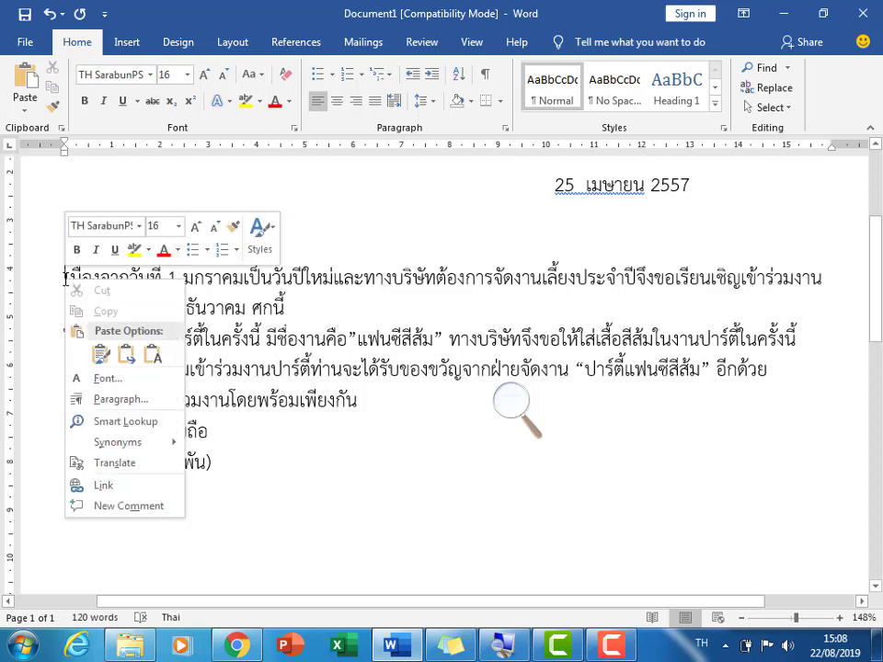
left_click(46, 396)
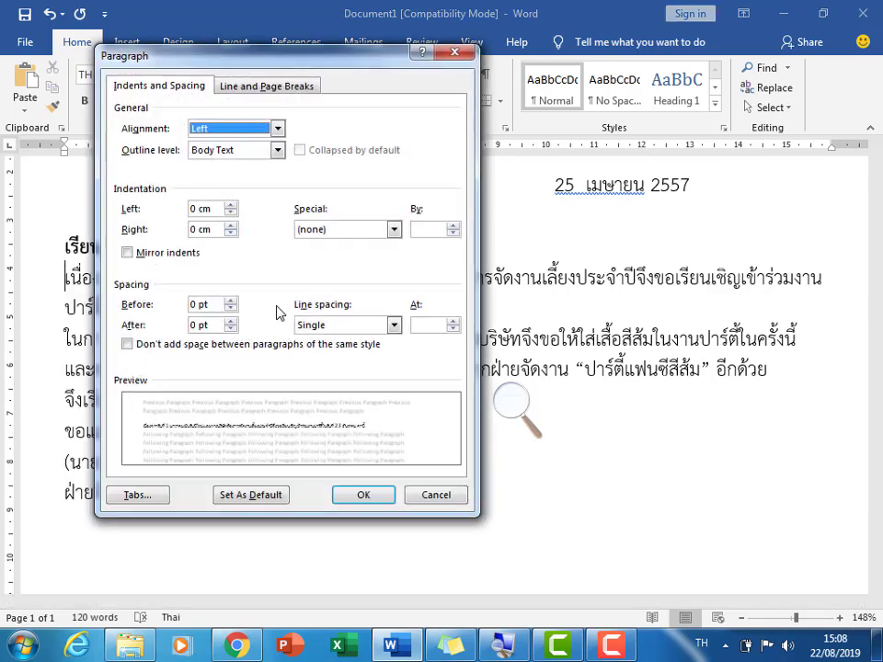
left_click(230, 301)
left_click(230, 301)
left_click(363, 497)
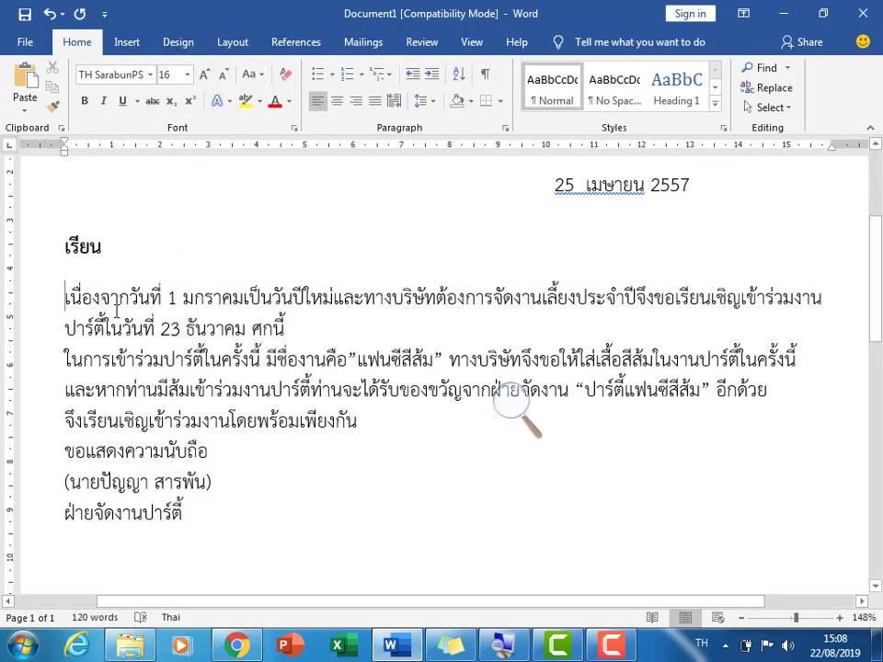
key("Tab")
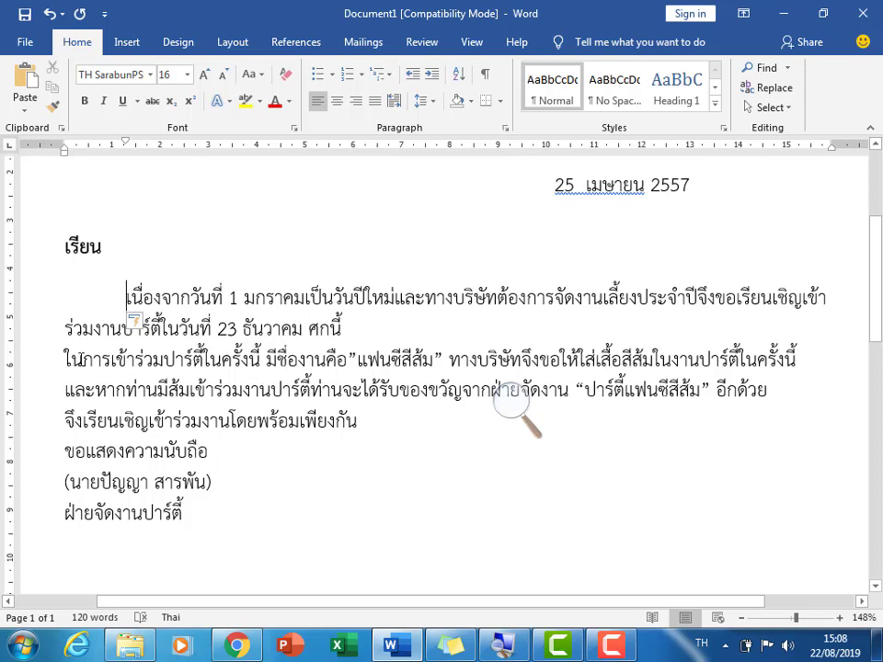
Delete the stray word ใน and give the การเข้าร่วมปาร์ตี้ในครั้งนี้ paragraph a first-line indent.
left_click_drag(64, 360, 84, 361)
key("Delete")
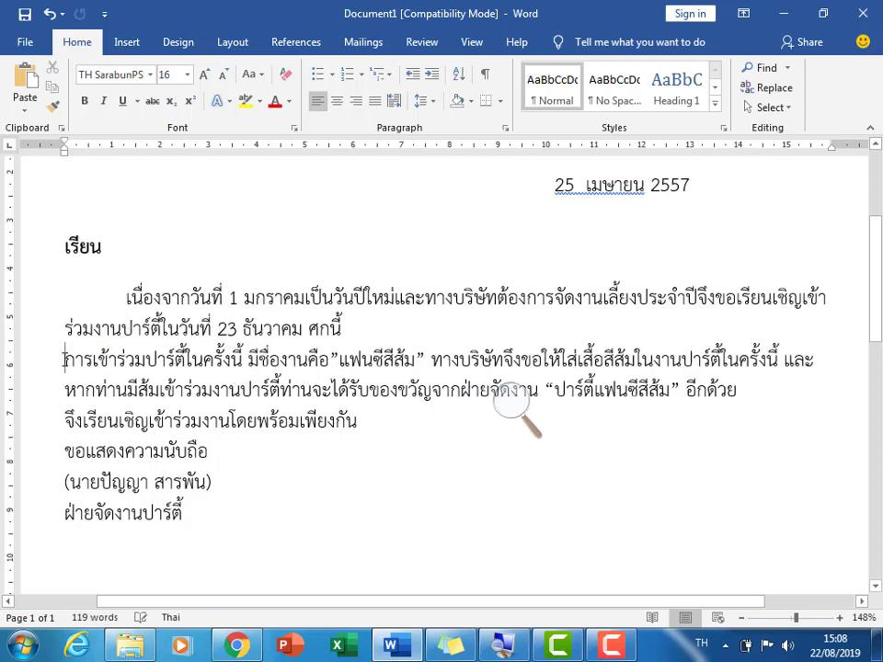
key("Tab")
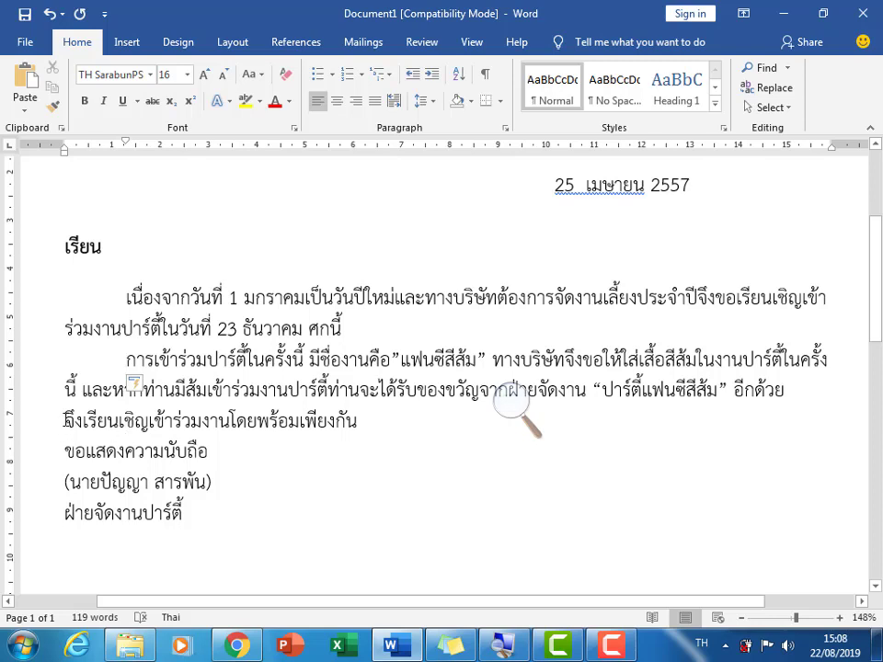
left_click(64, 419)
Add 18 pt of space before the จึงเรียนเชิญเข้าร่วมงานโดยพร้อมเพียงกัน line.
right_click(64, 420)
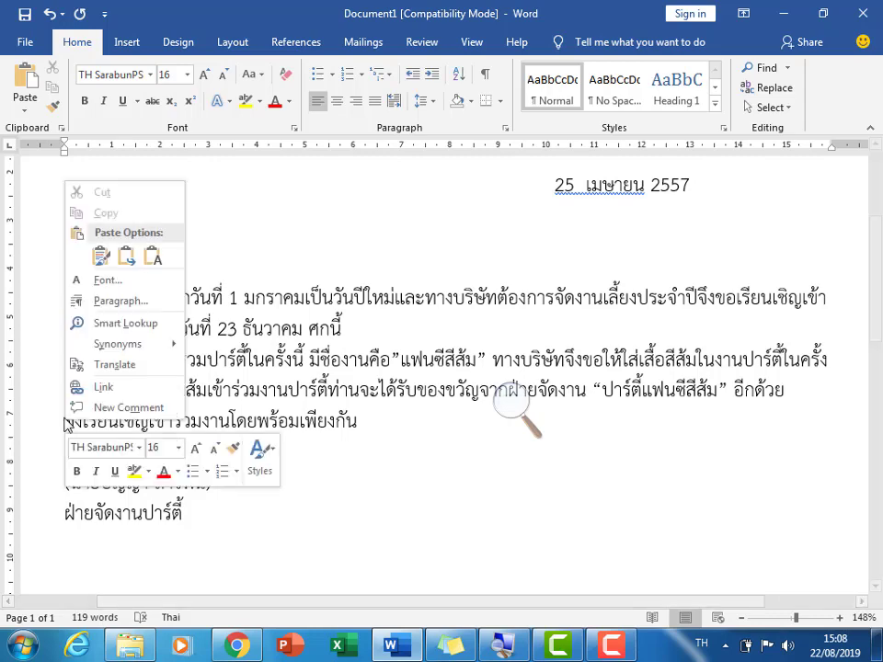
left_click(116, 305)
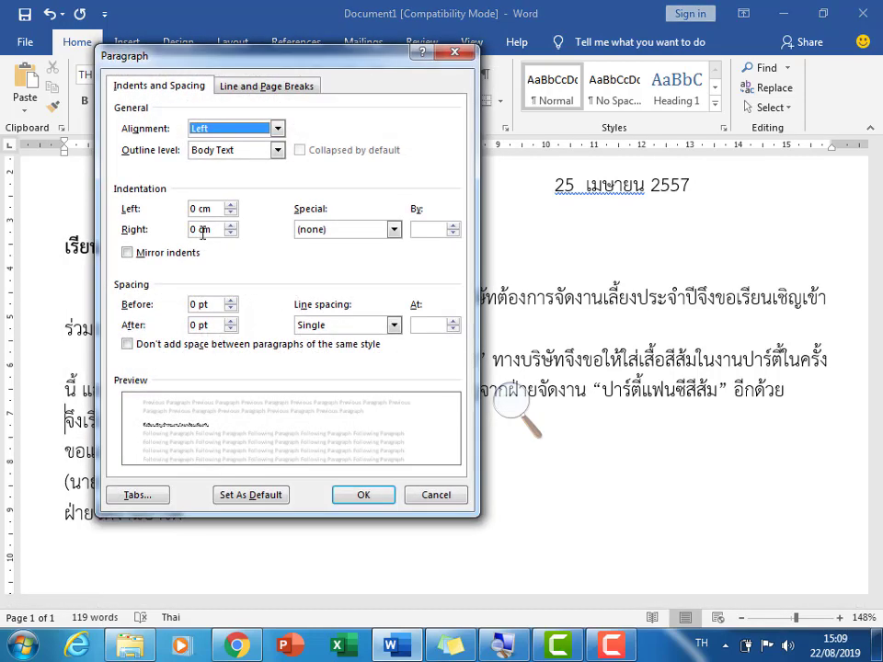
left_click(229, 301)
left_click(229, 301)
left_click(229, 301)
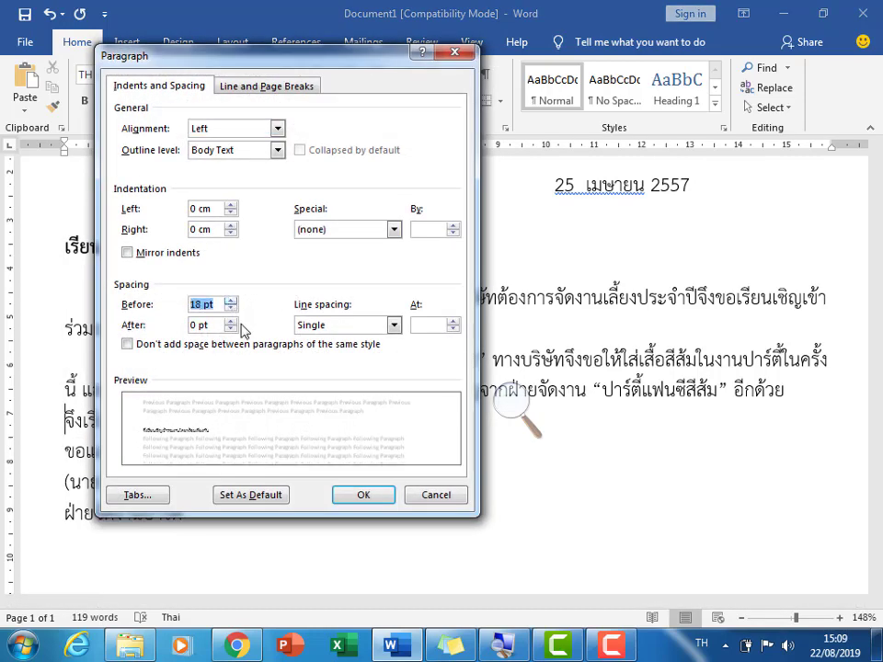
left_click(357, 493)
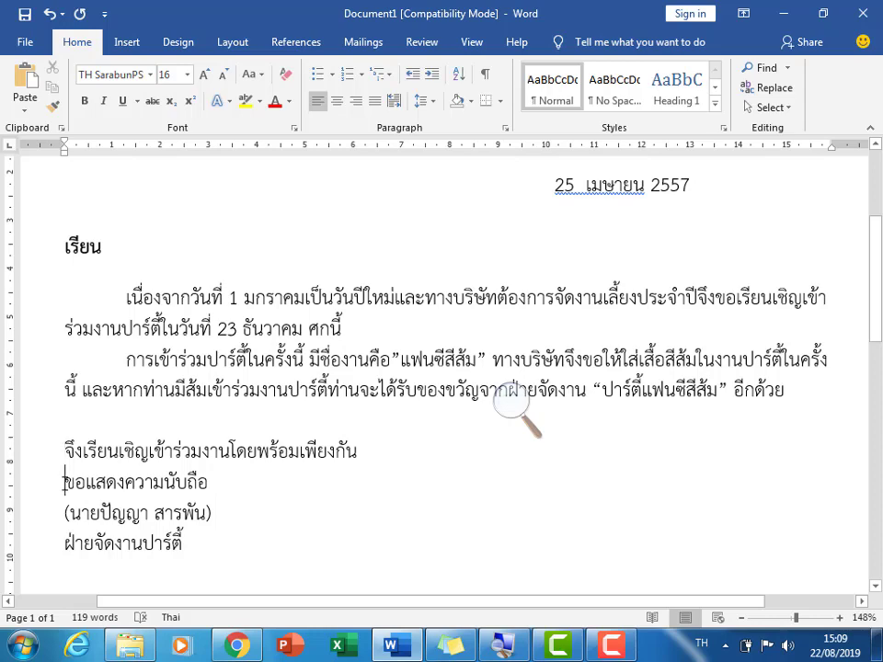
Give the ขอแสดงความนับถือ closing line 18 pt of space before it as well.
right_click(64, 480)
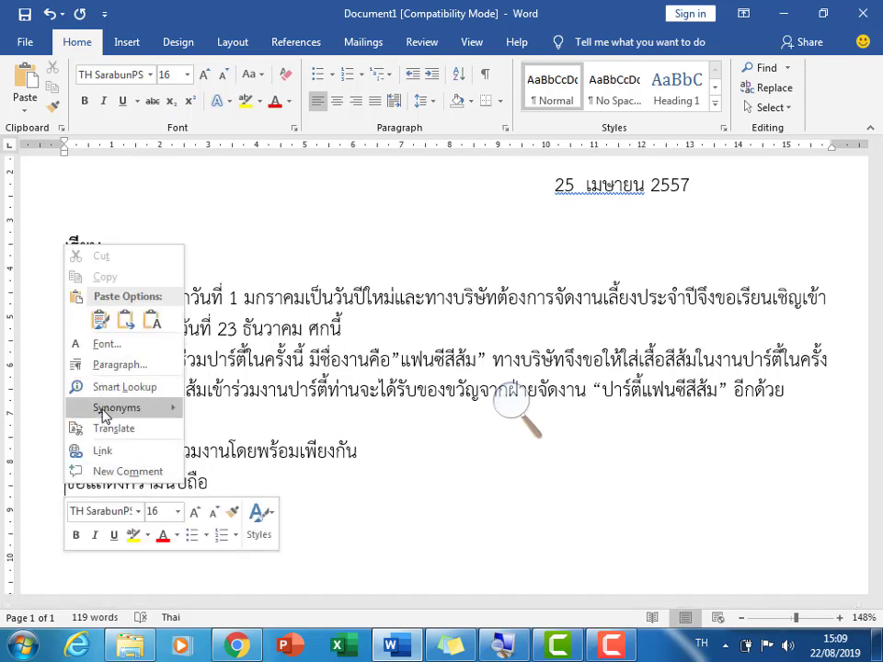
left_click(107, 365)
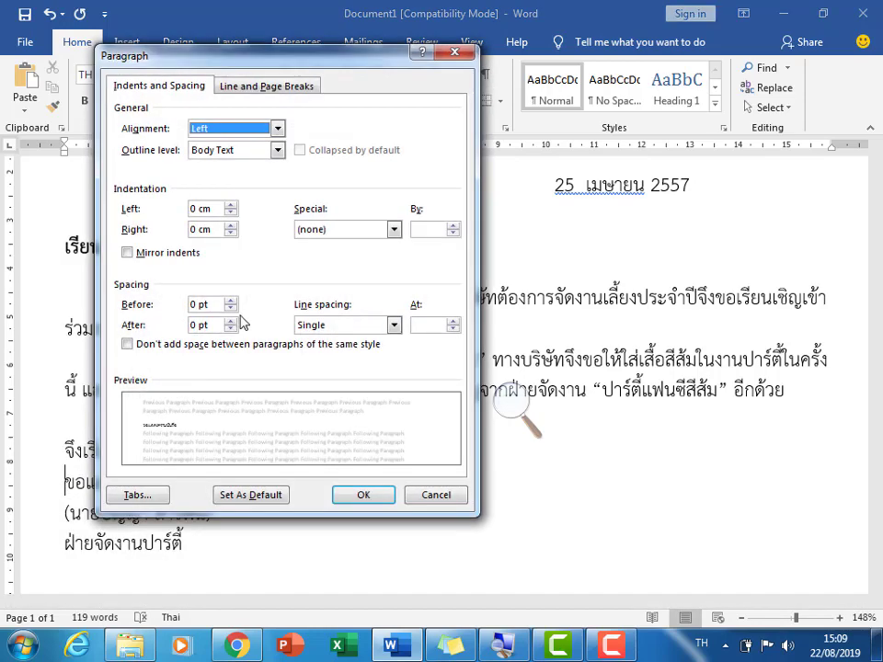
left_click(231, 300)
left_click(231, 300)
left_click(231, 300)
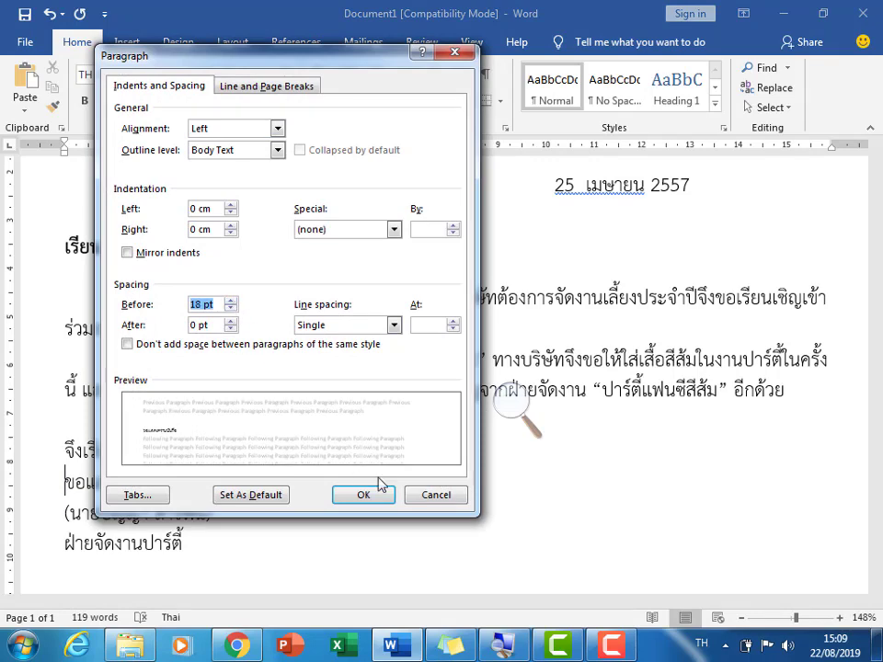
left_click(364, 502)
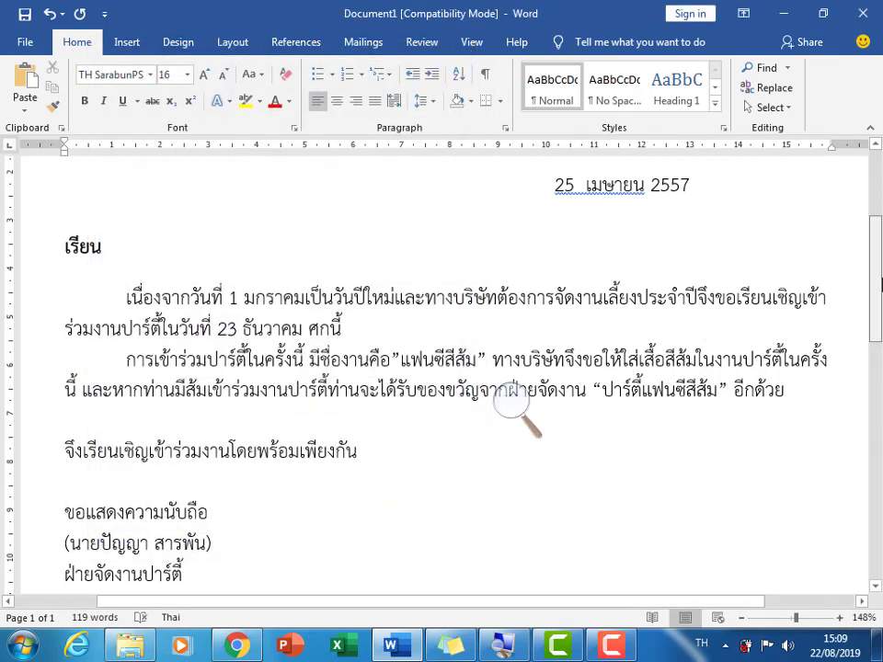
scroll(881, 285, "down", 1)
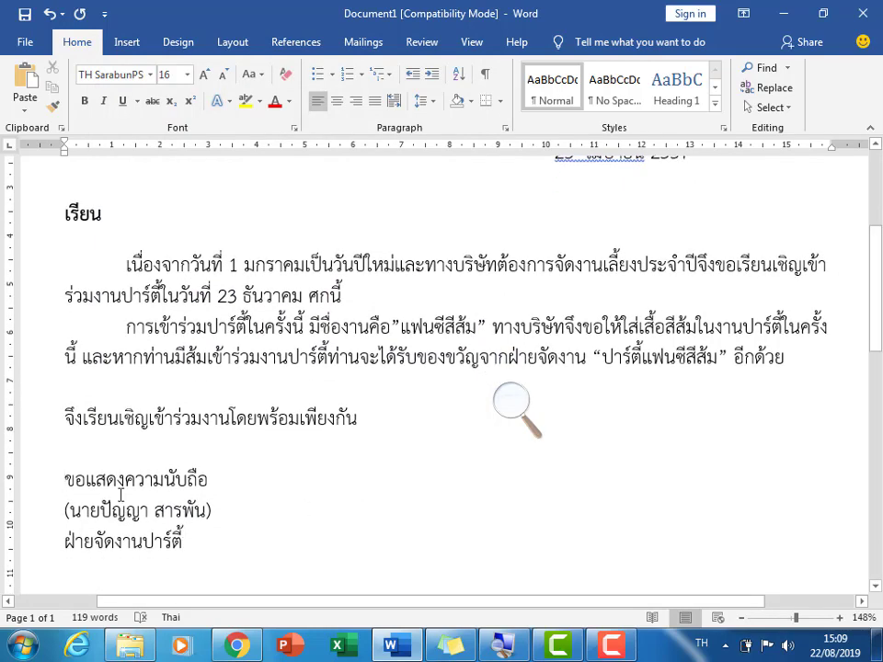
mouse_move(64, 432)
left_mouse_down()
mouse_move(94, 542)
mouse_move(191, 542)
left_mouse_up()
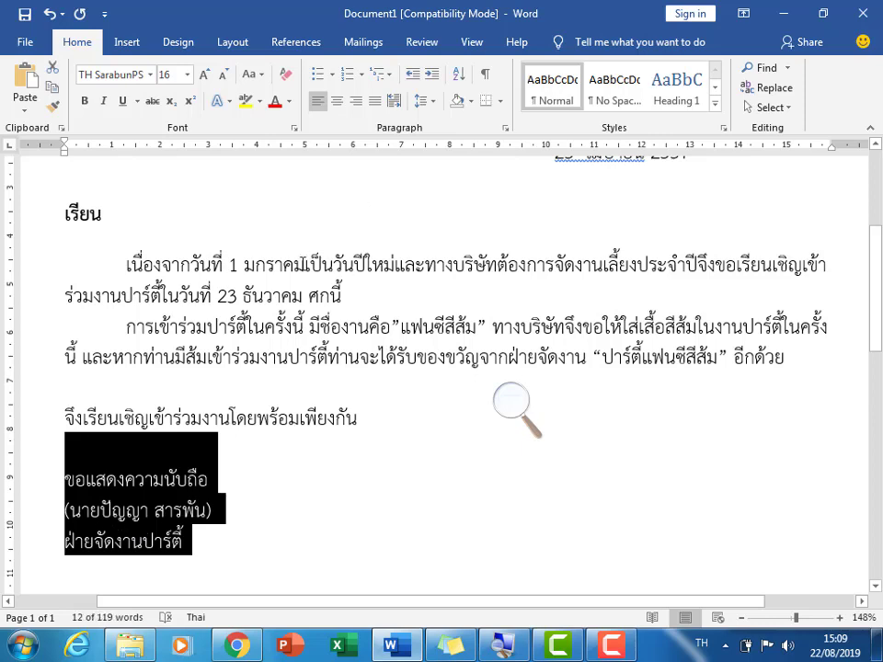
Indent the selected signature block two tab stops to the right half of the page.
key("Tab")
key("Tab")
key("Tab")
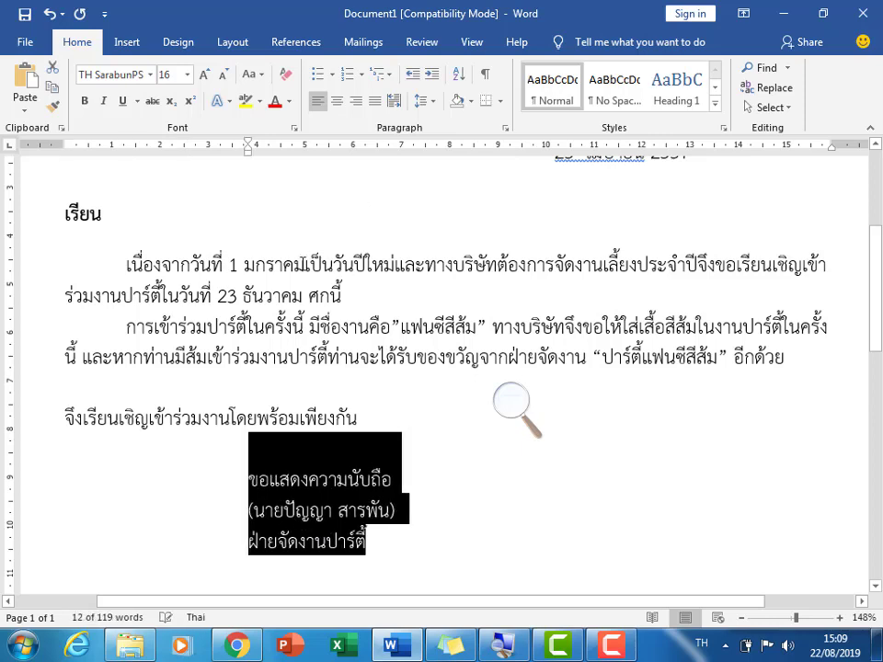
key("Tab")
key("Tab")
key("Tab")
key("Tab")
key("Tab")
key("Tab")
key("Tab")
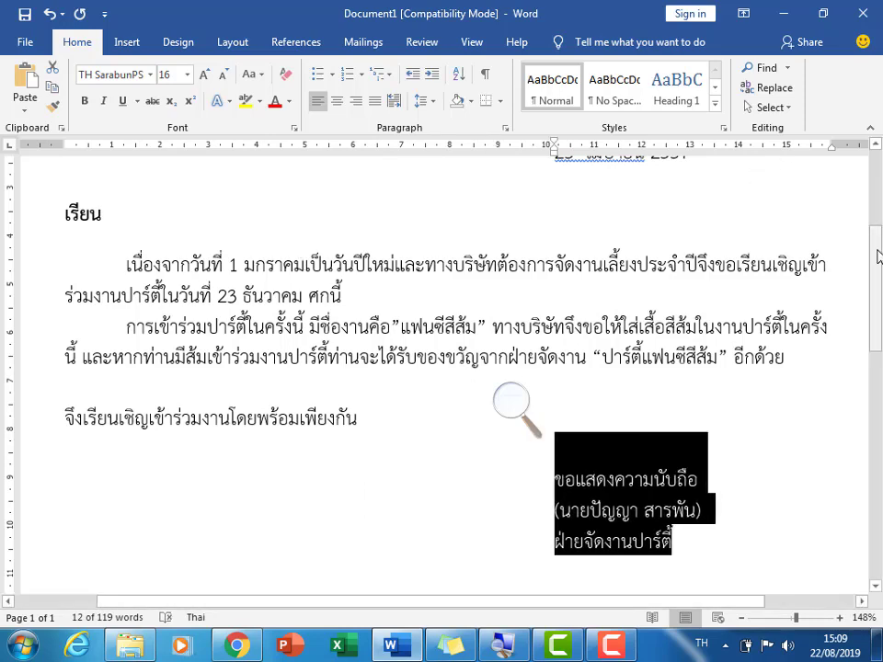
scroll(878, 258, "up", 1)
scroll(879, 258, "down", 1)
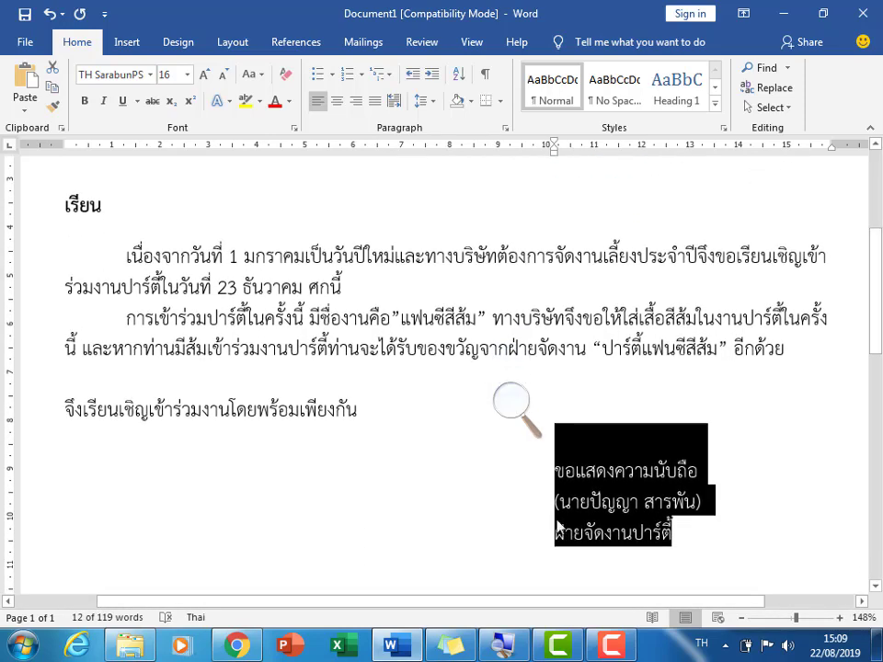
Set 42 pt of space before the signer's name line.
left_click(615, 501)
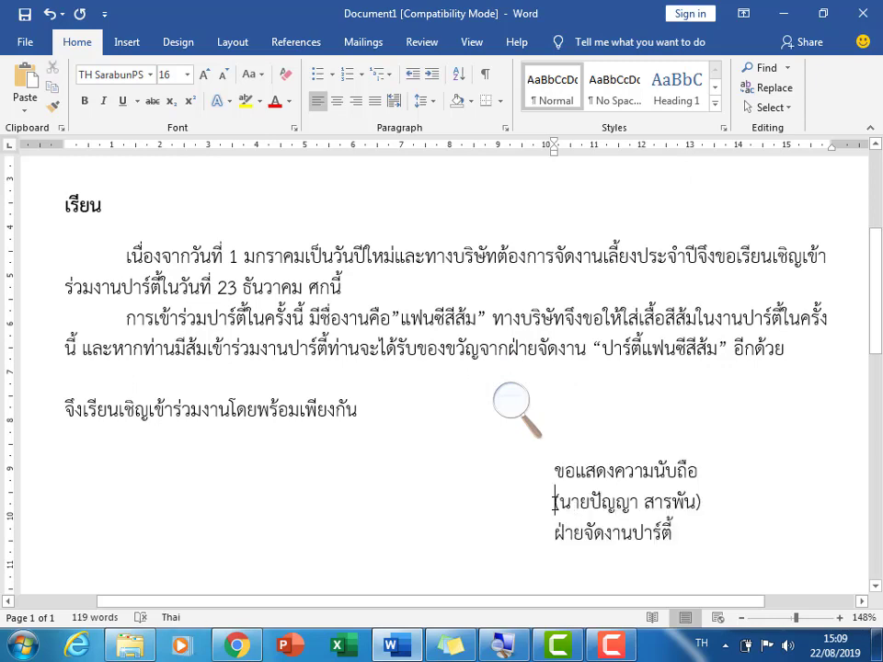
right_click(554, 502)
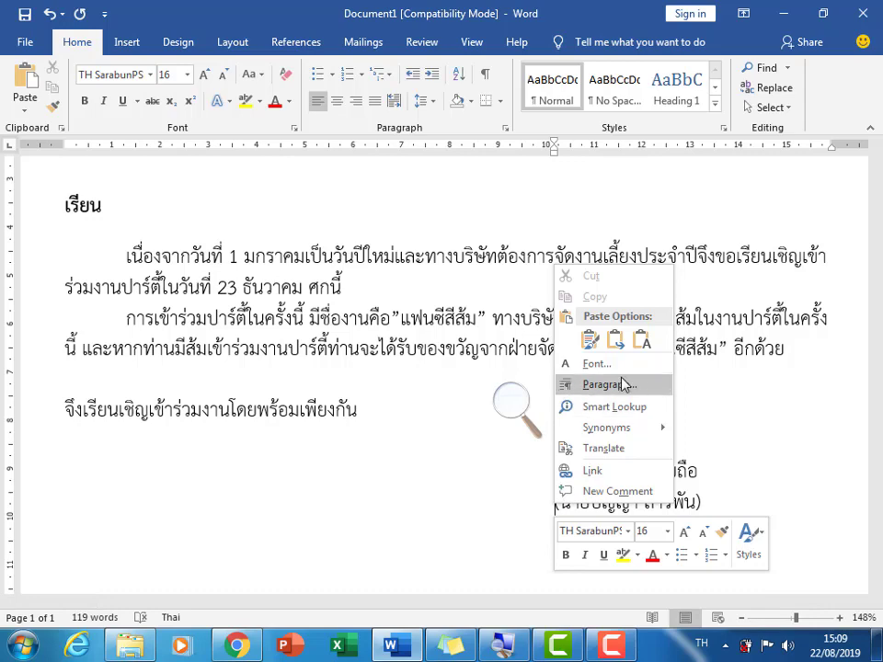
left_click(607, 384)
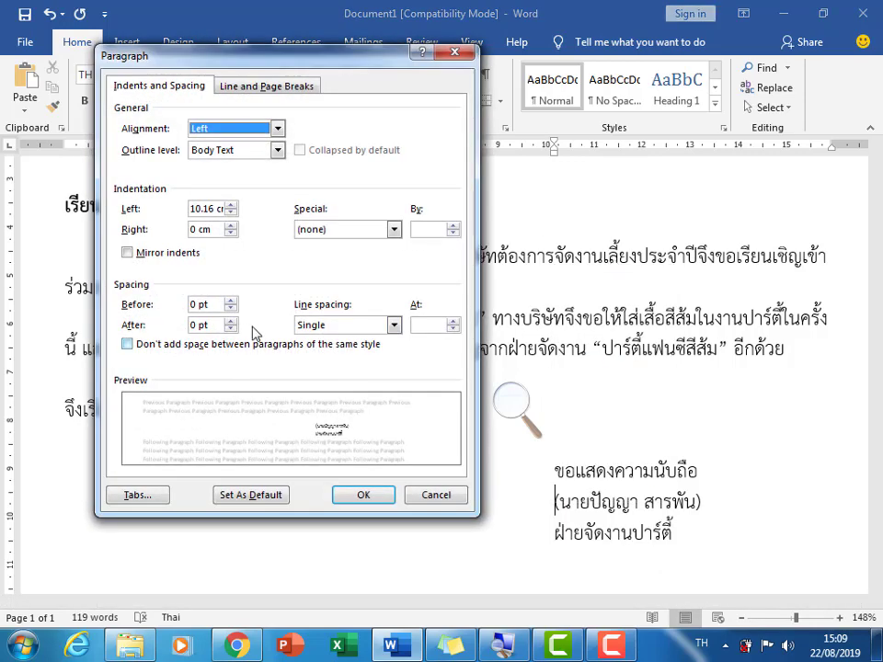
left_click(230, 300)
left_click(231, 300)
left_click(231, 301)
left_click(231, 301)
left_click(231, 301)
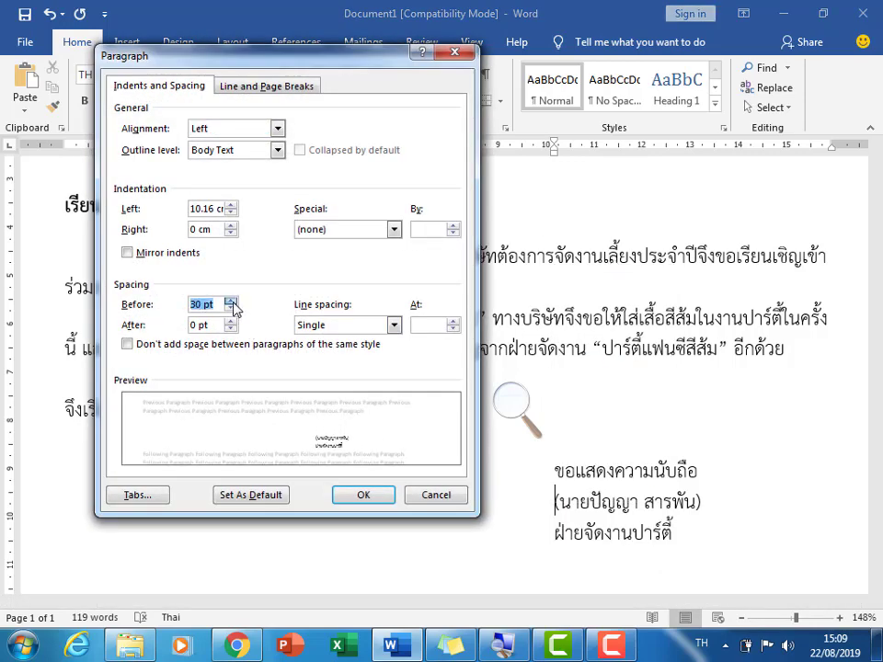
left_click(231, 302)
left_click(231, 301)
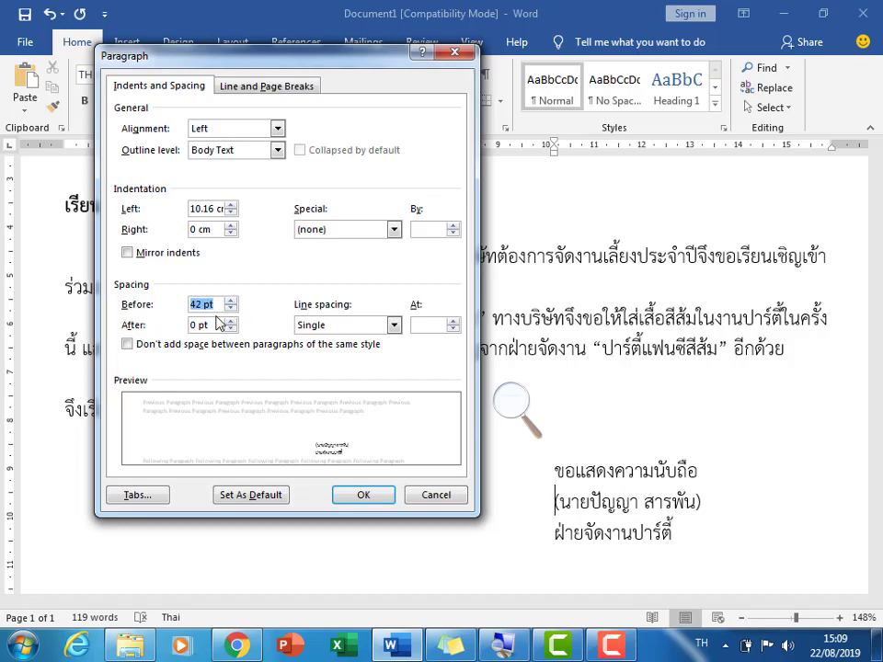
left_click(352, 495)
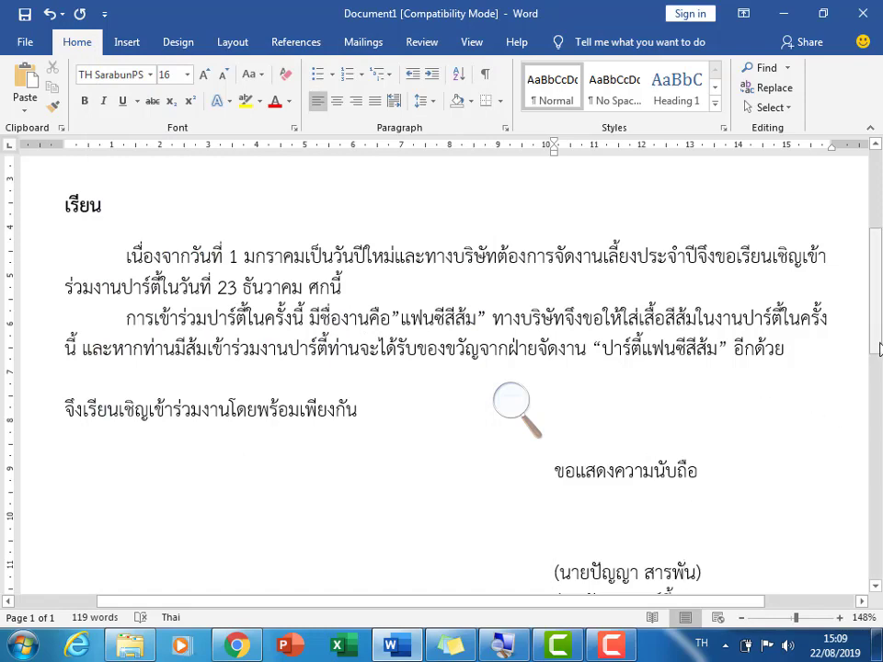
Apply Thai Distributed alignment to both body paragraphs of the invitation letter.
left_click_drag(877, 351, 879, 389)
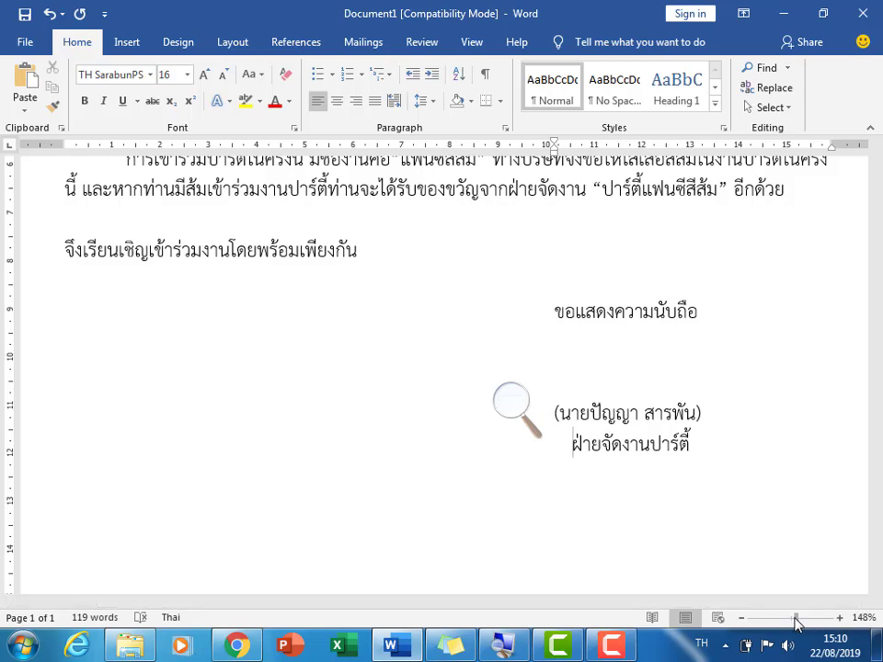
left_click_drag(797, 618, 791, 618)
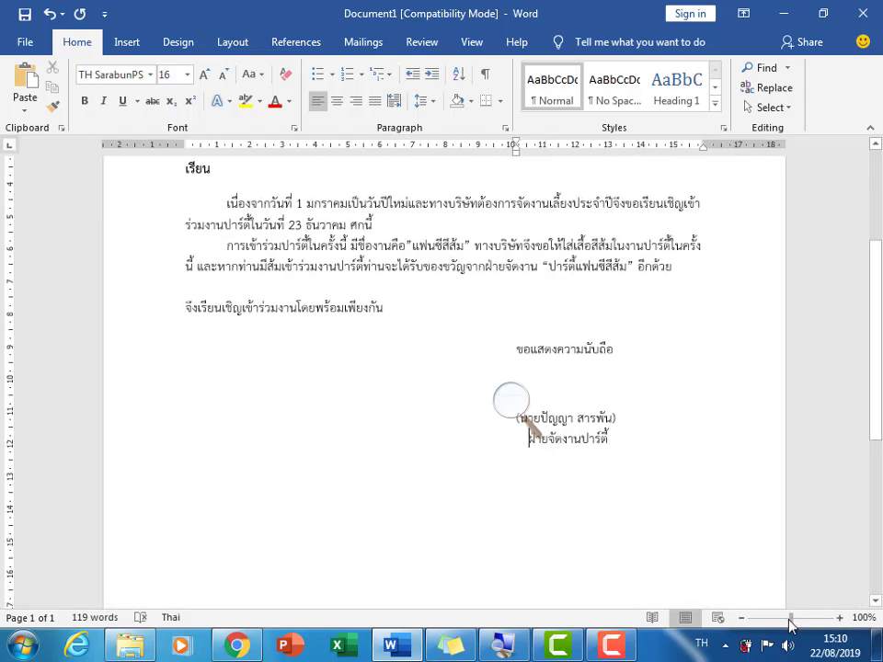
left_click_drag(881, 321, 880, 285)
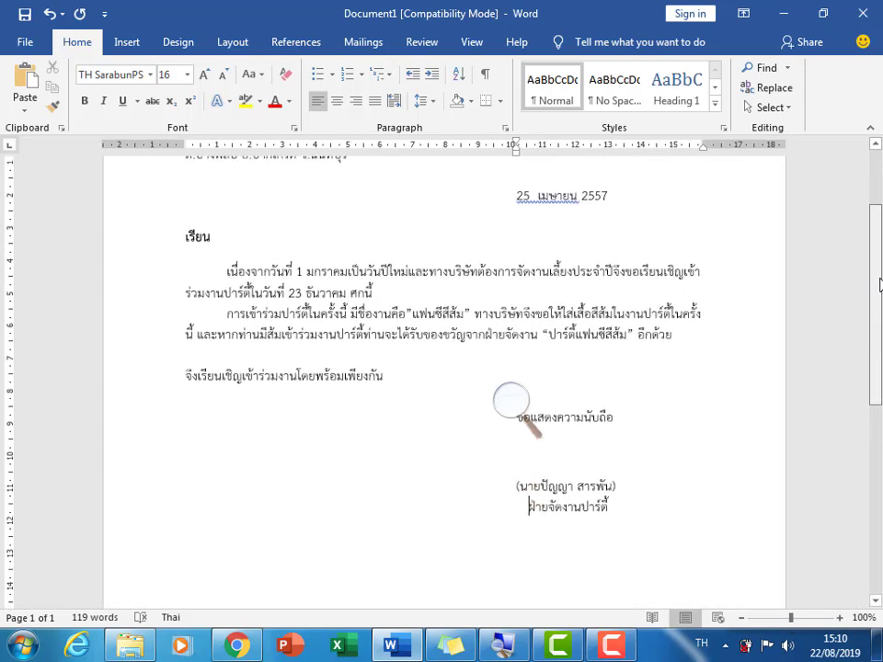
left_click_drag(674, 340, 227, 281)
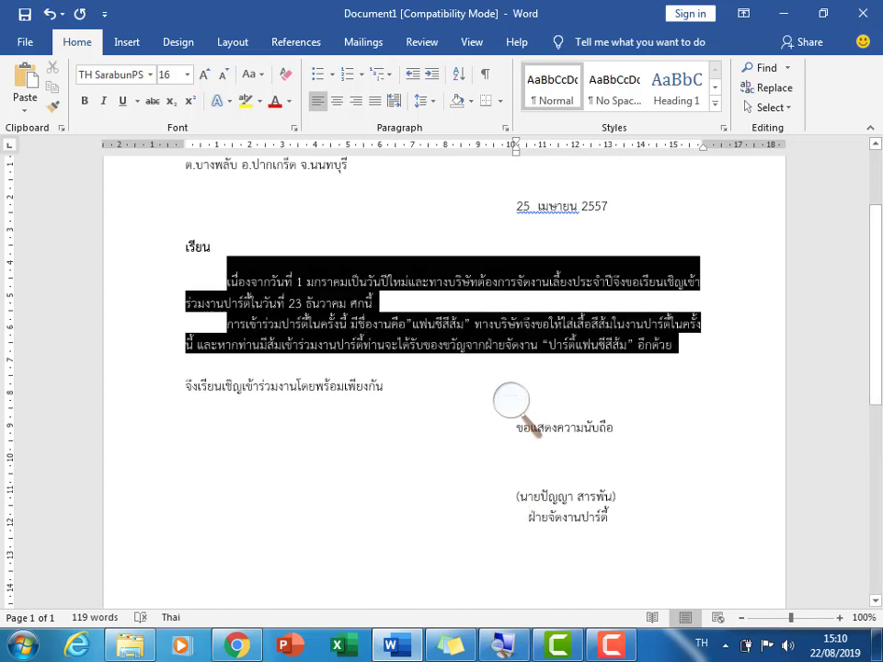
left_click(393, 108)
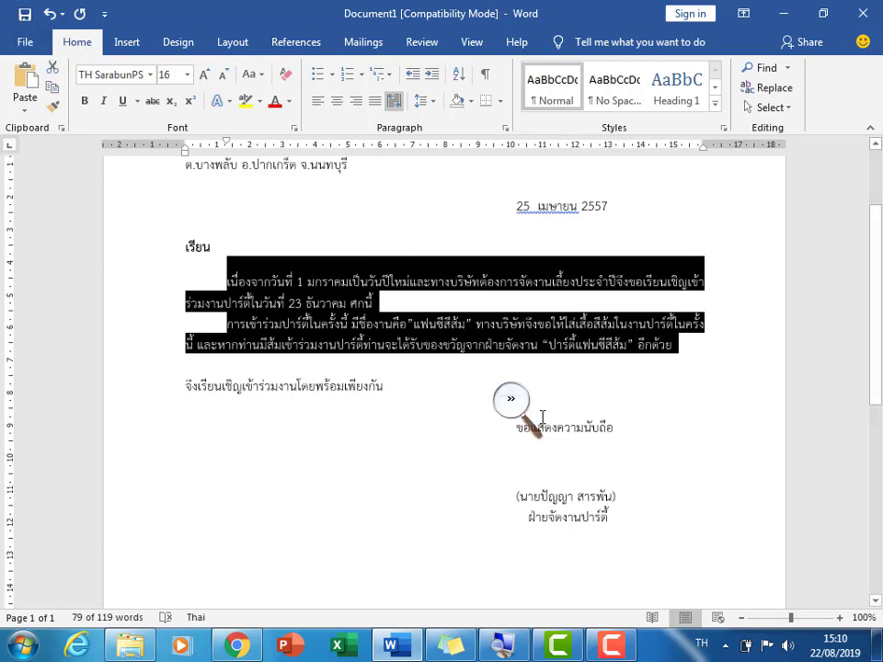
left_click(549, 461)
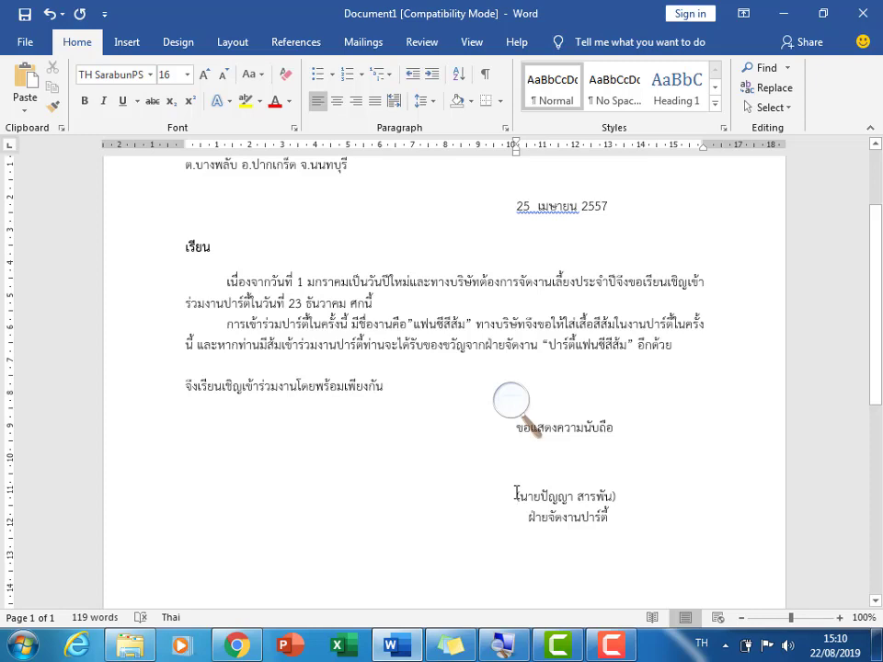
left_click(517, 494)
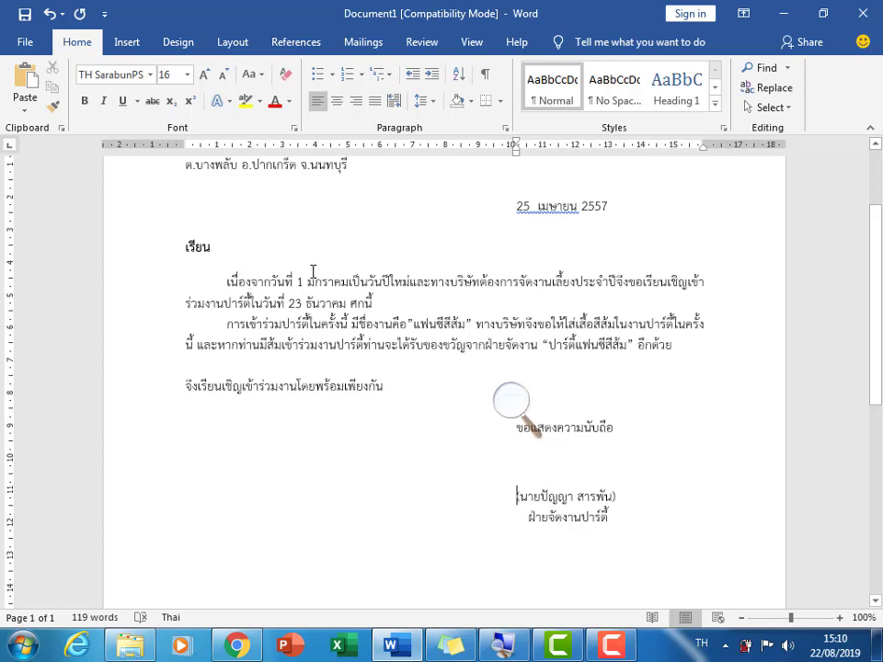
Save the letter to the Desktop as ต้นฉบับพล 11, upgrading it to the current .docx format.
left_click(26, 15)
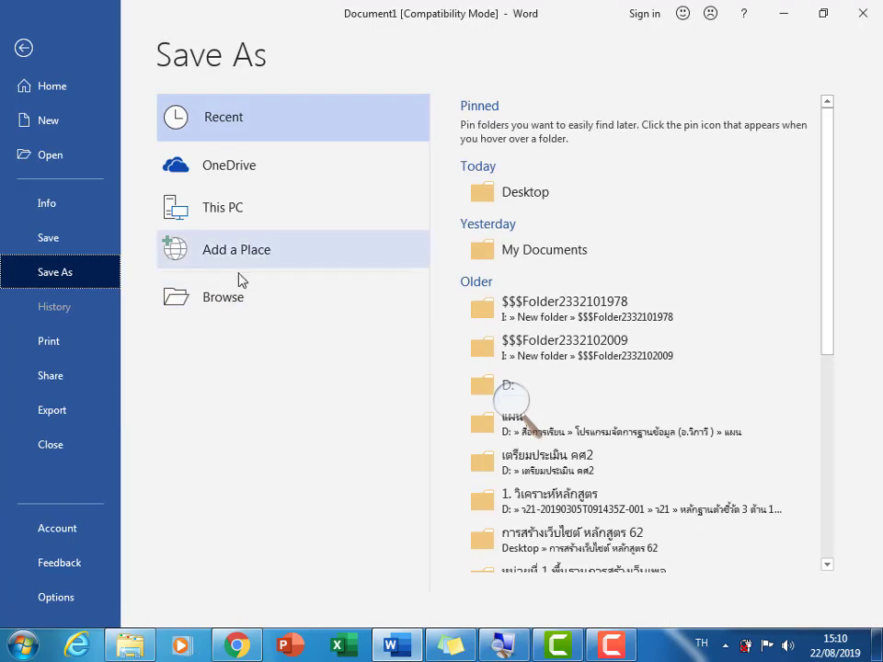
left_click(514, 197)
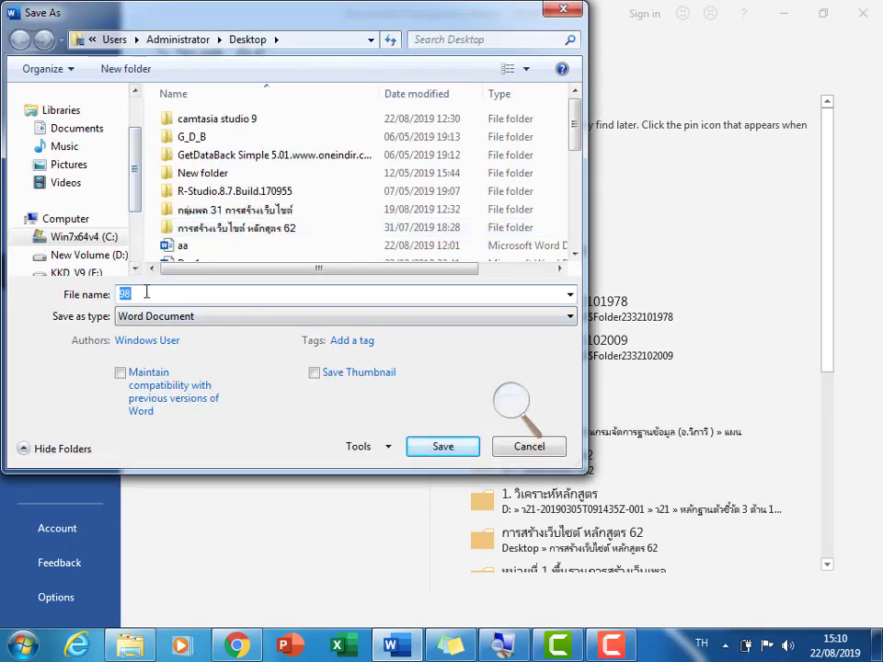
type("ต้นฉบับ")
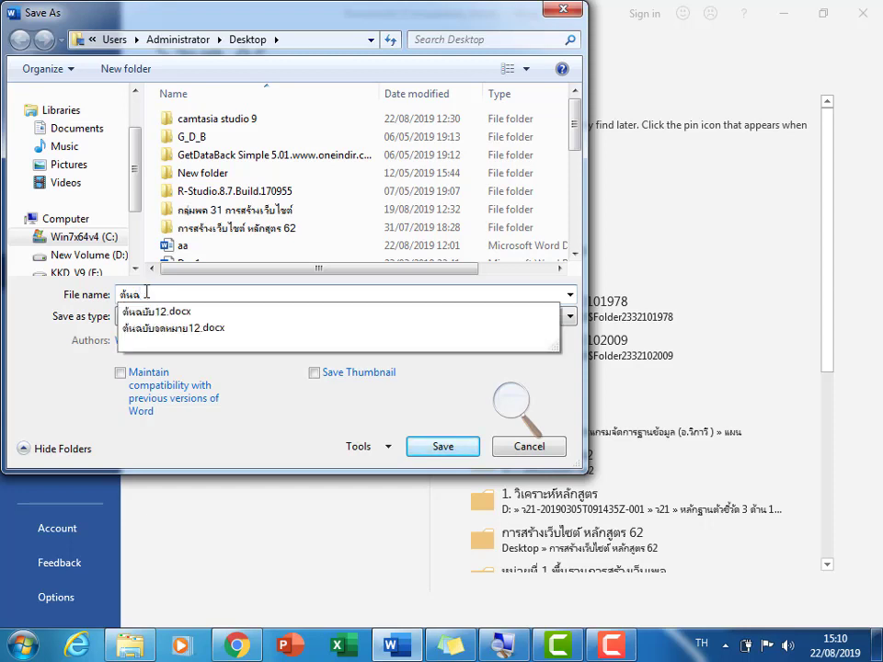
type("พ")
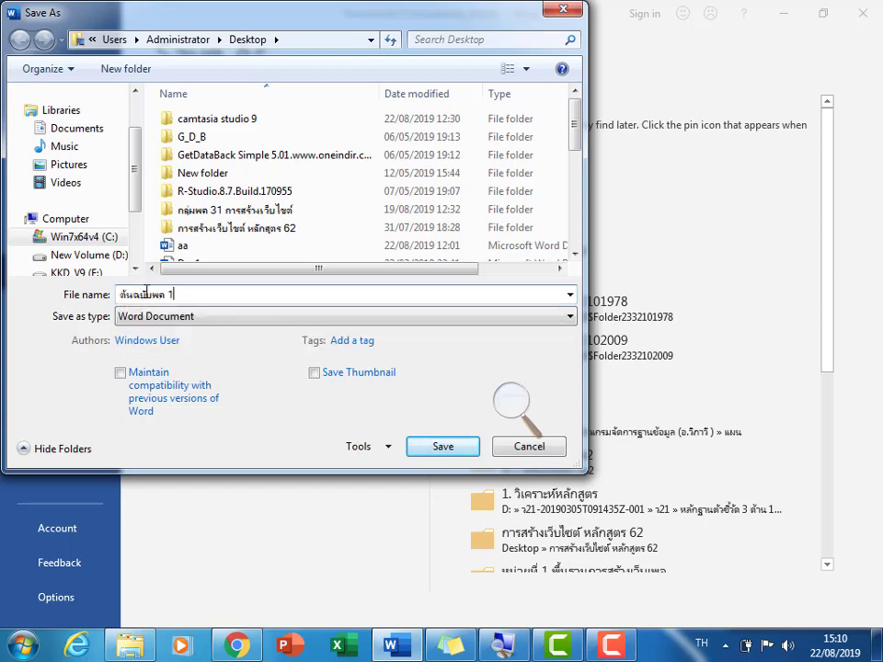
key("alt+shift")
type("1")
scroll(135, 156, "up", 1)
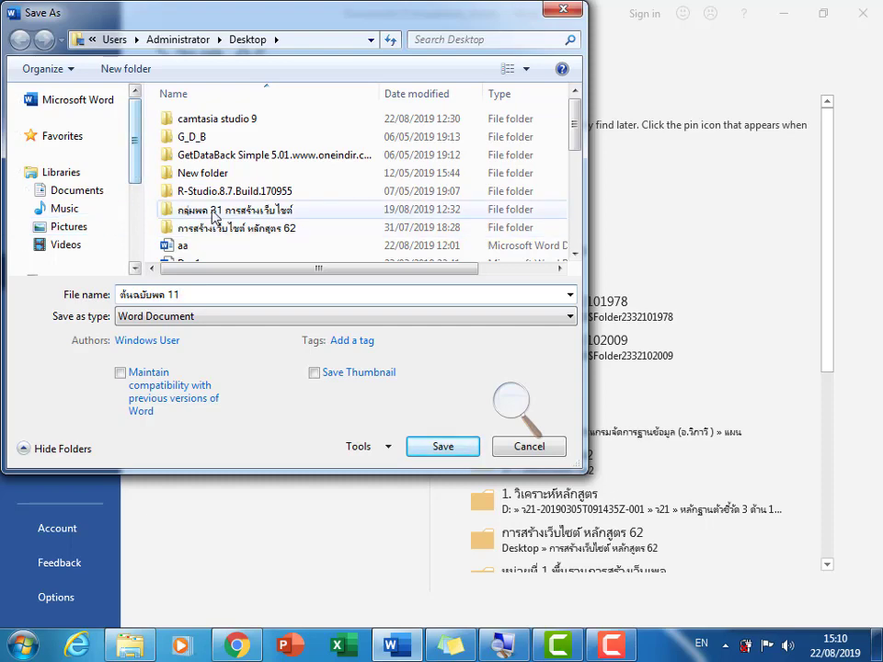
left_click(434, 453)
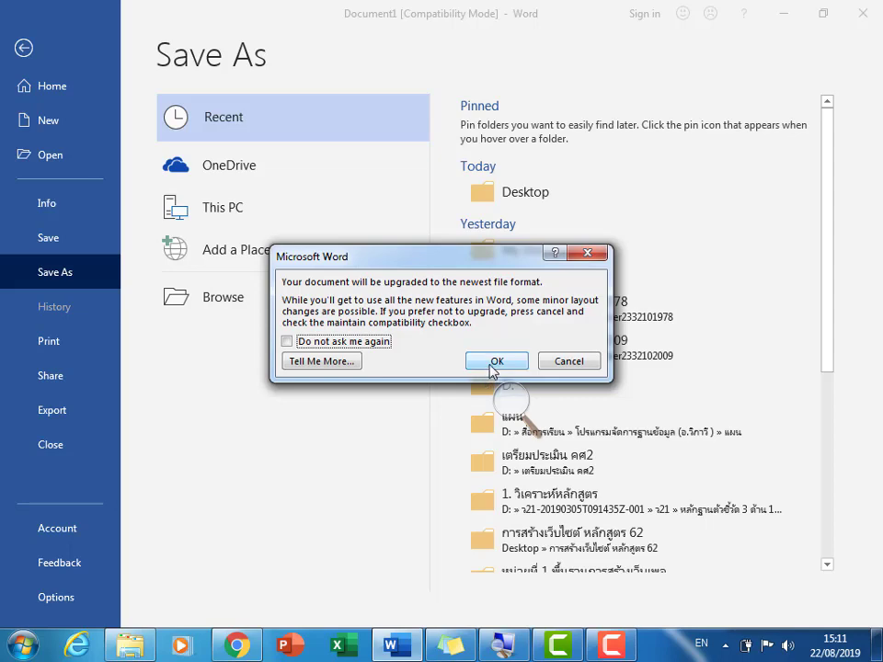
left_click(491, 366)
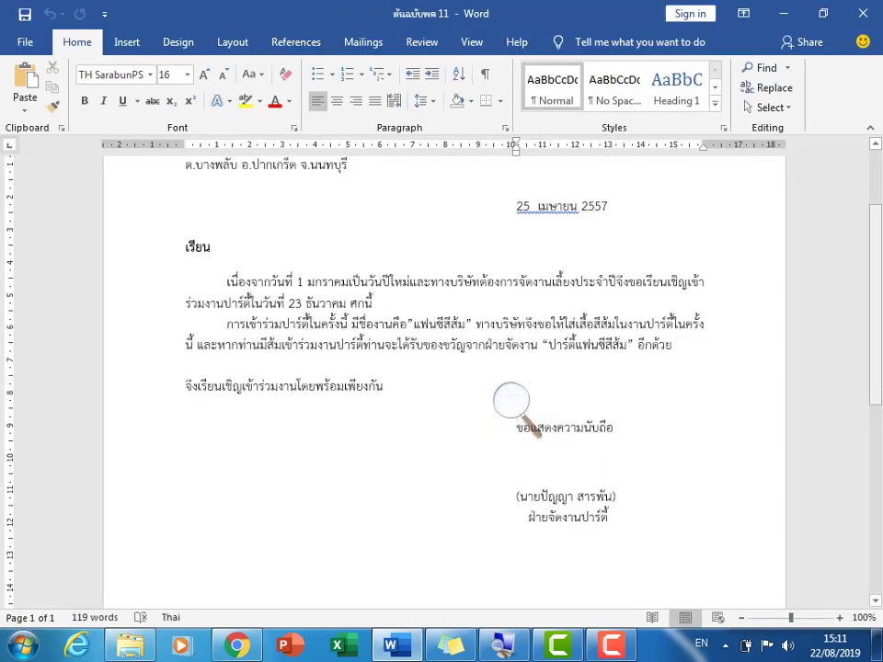
Return to the top of the letter, place the caret after เรียน, and switch to Excel.
scroll(512, 402, "up", 3)
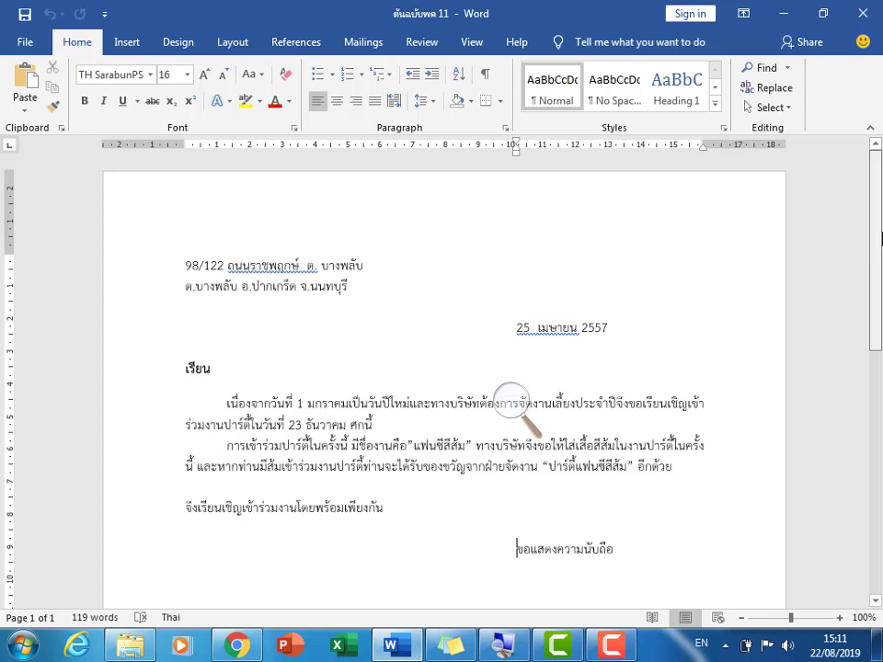
left_click(357, 368)
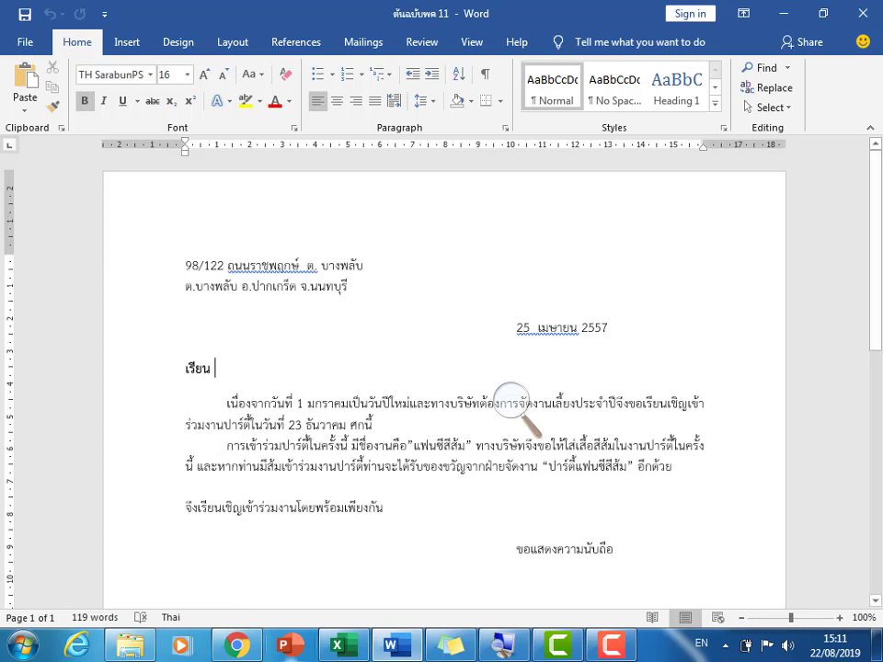
left_click(338, 646)
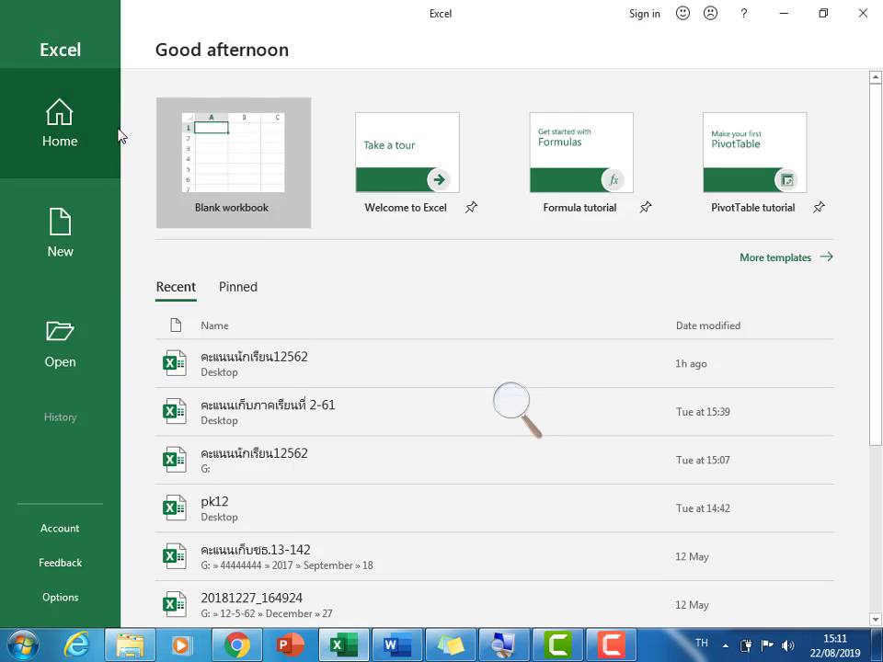
Create the blank workbook Book1 and zoom the sheet to about 200%.
left_click(65, 237)
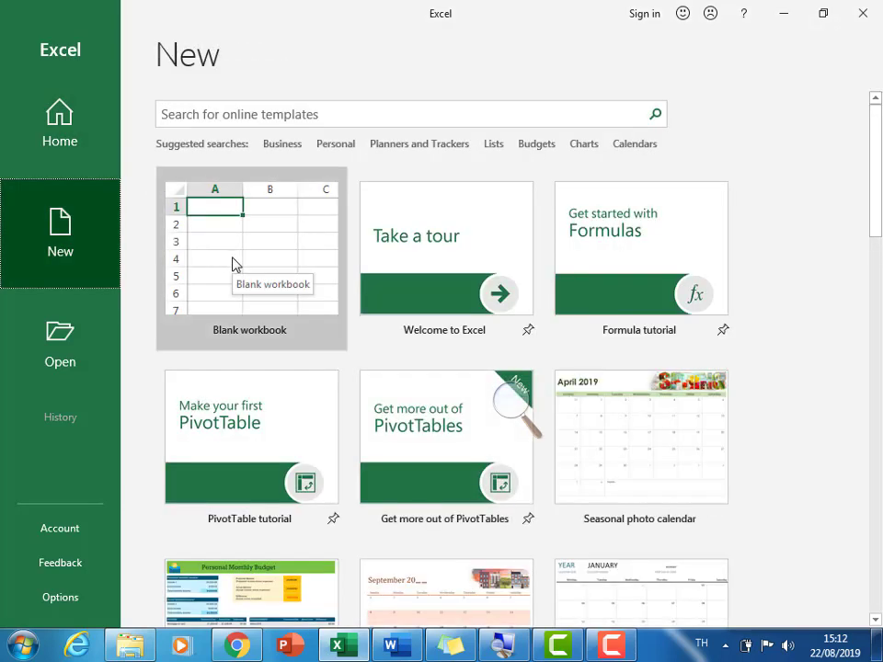
left_click(233, 263)
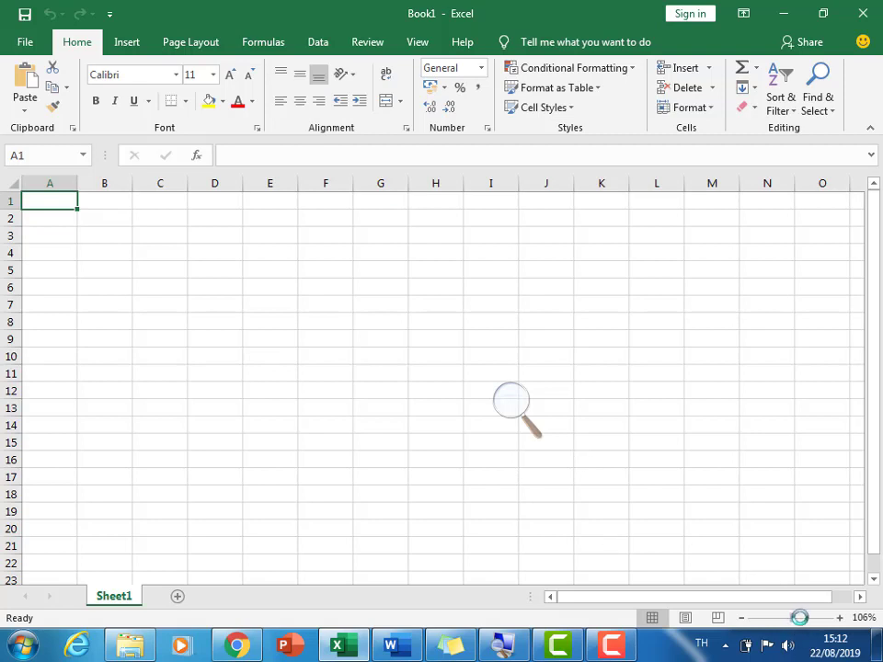
left_click_drag(790, 618, 805, 617)
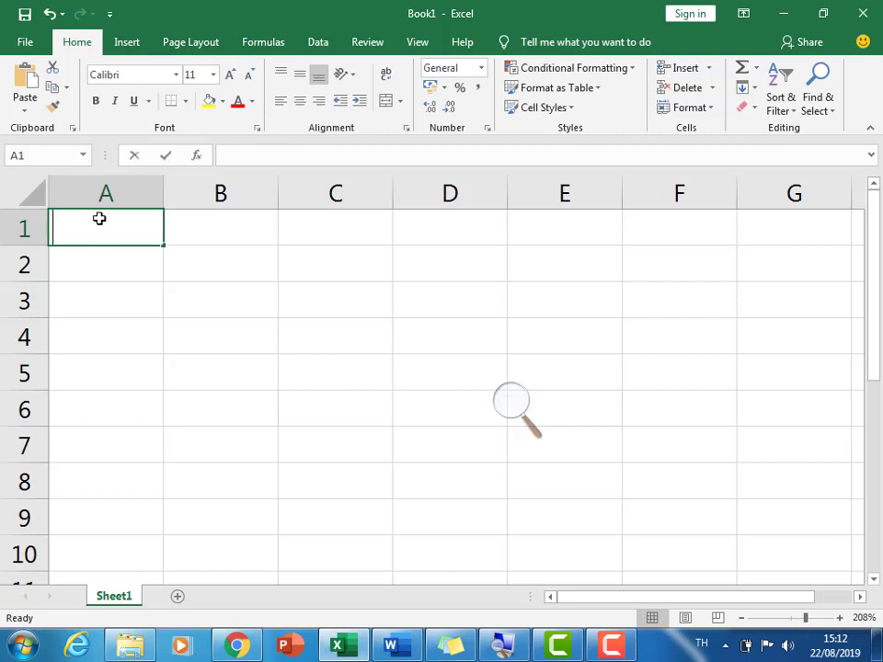
Enter the headings ชื่อ in A1 and นามสกุล in B1.
type("ช")
key("grave")
type("=nj")
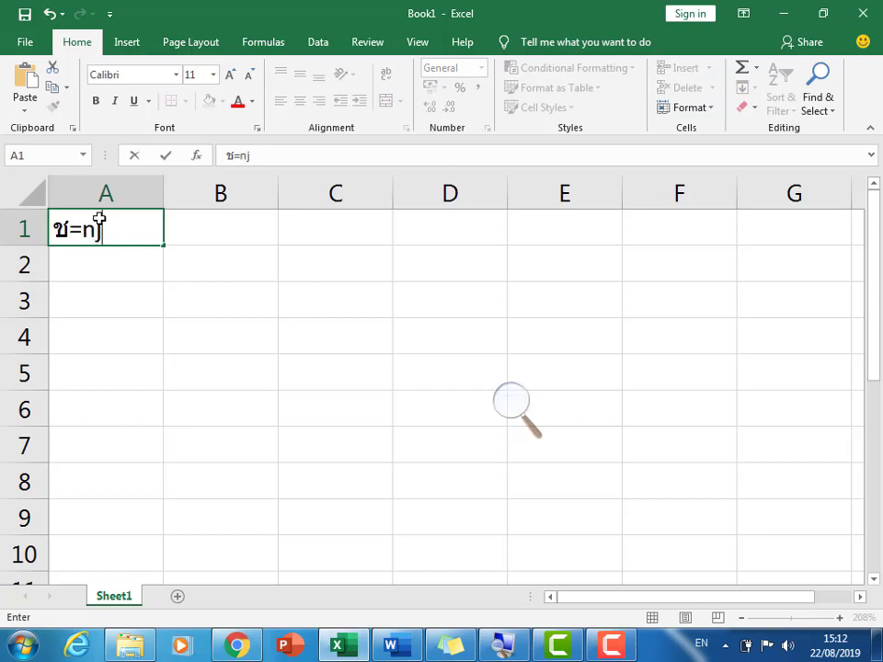
key("BackSpace")
key("BackSpace")
key("BackSpace")
key("BackSpace")
type("=nj")
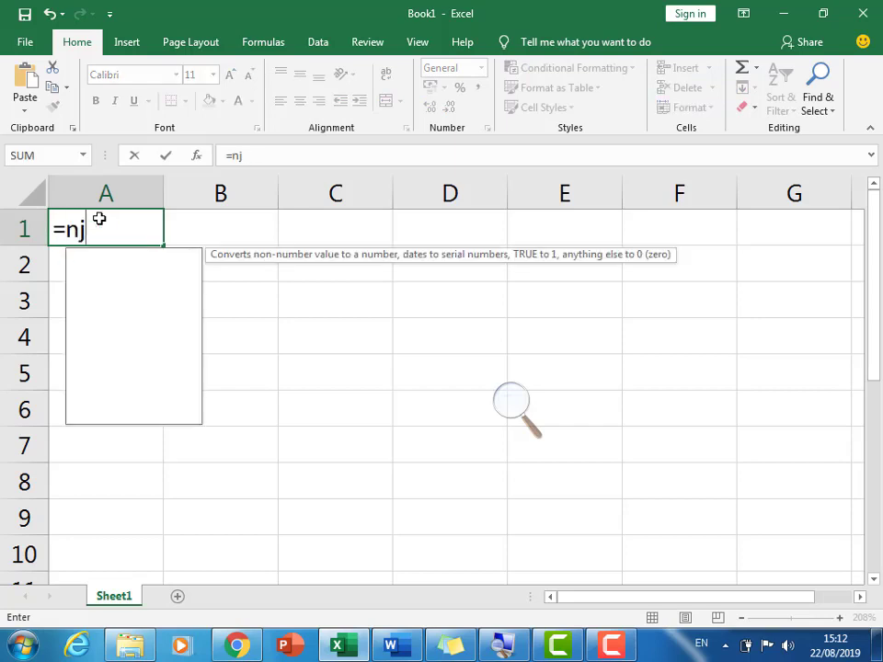
key("BackSpace")
key("BackSpace")
key("BackSpace")
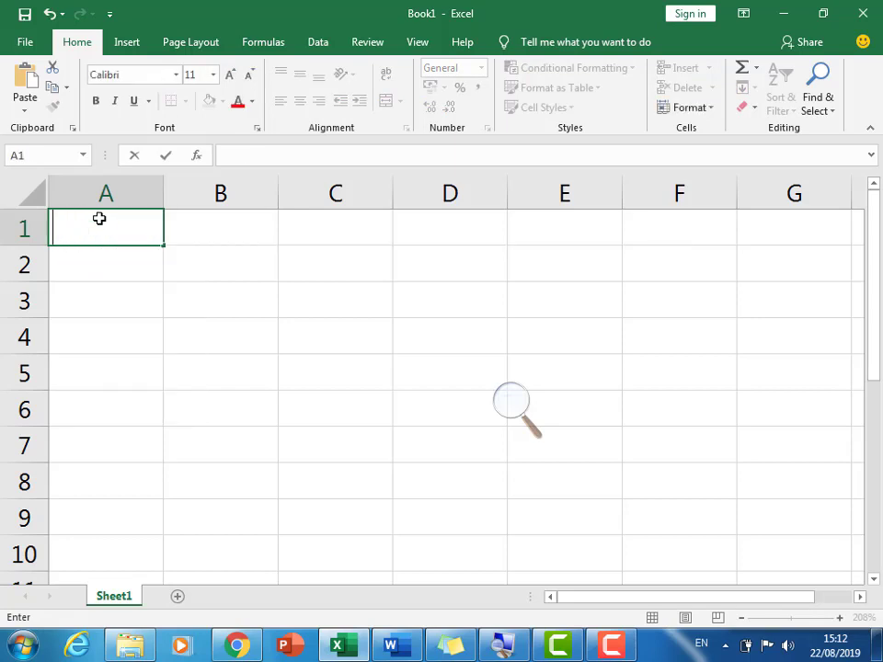
type("=njv")
key("BackSpace")
key("BackSpace")
key("BackSpace")
key("BackSpace")
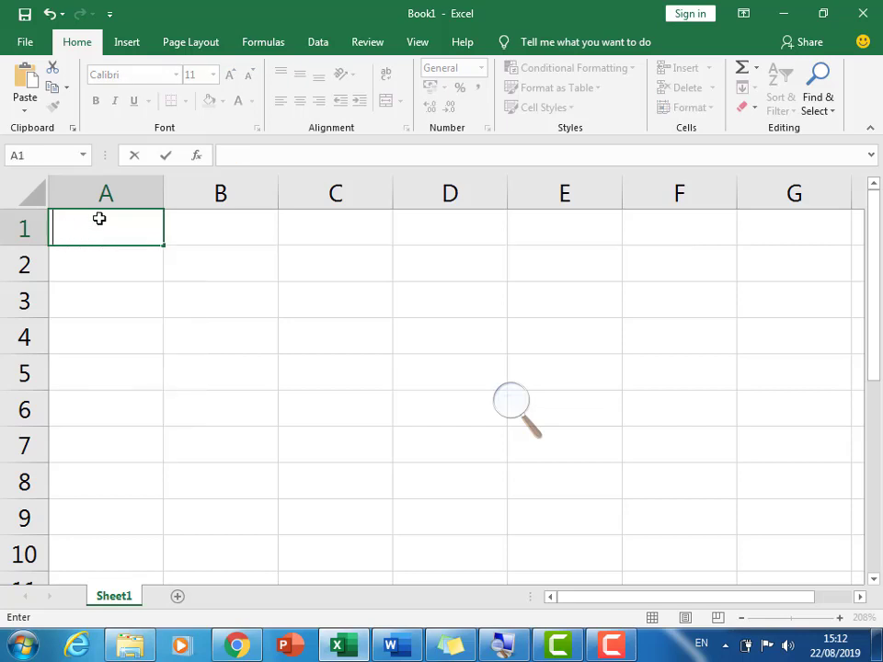
key("grave")
type("ชื่อ")
key("Tab")
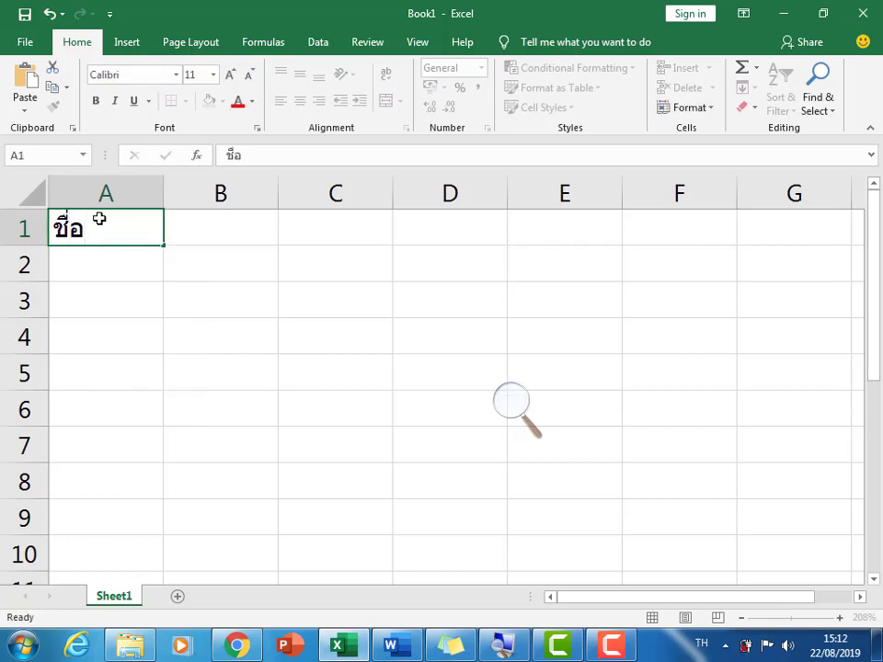
type("นาง")
key("BackSpace")
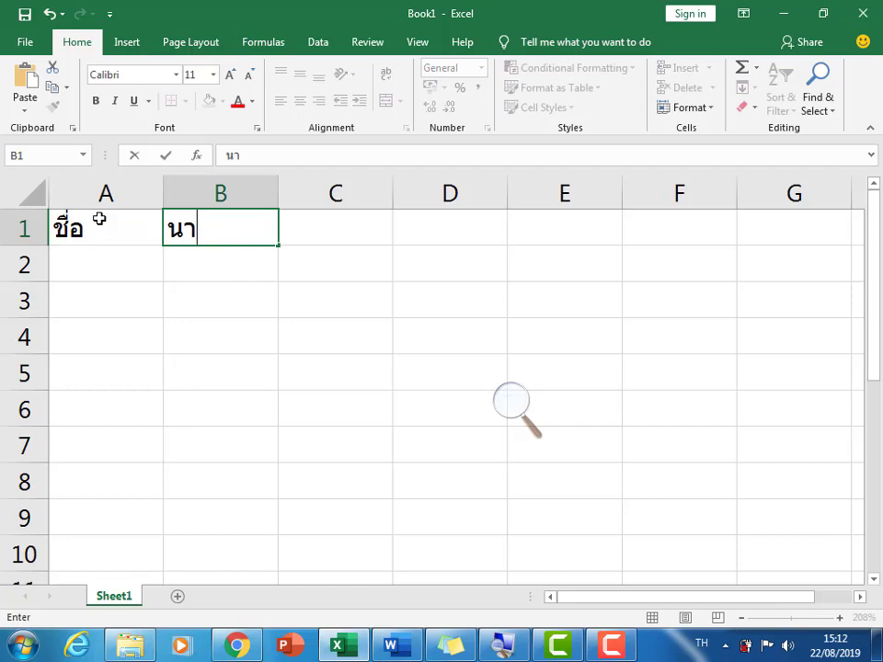
type("มสกุล")
key("Tab")
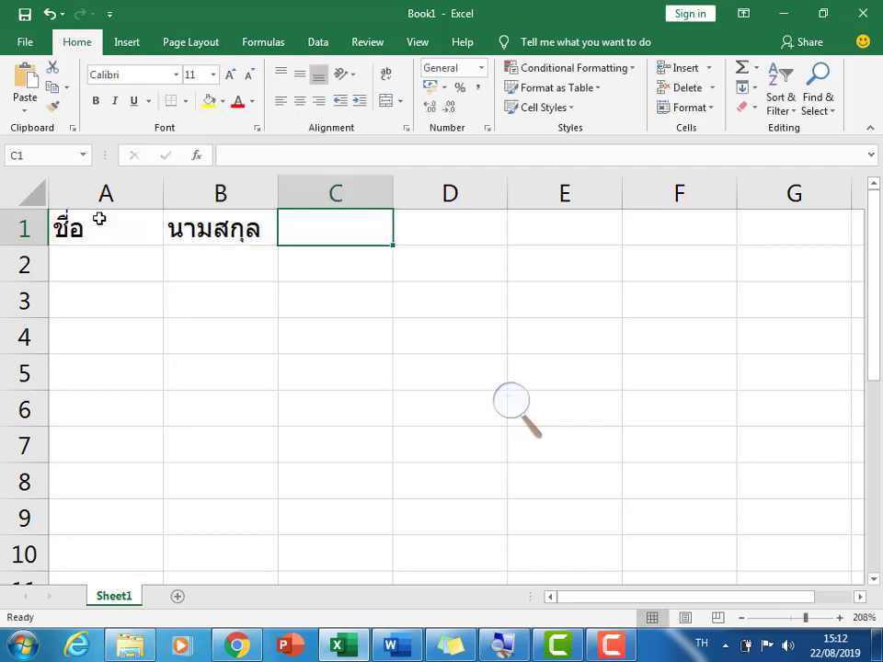
Enter the headings ที่อยู่ 1 in C1 and ที่อยู่ 2 in D1.
type("ที่อยู่")
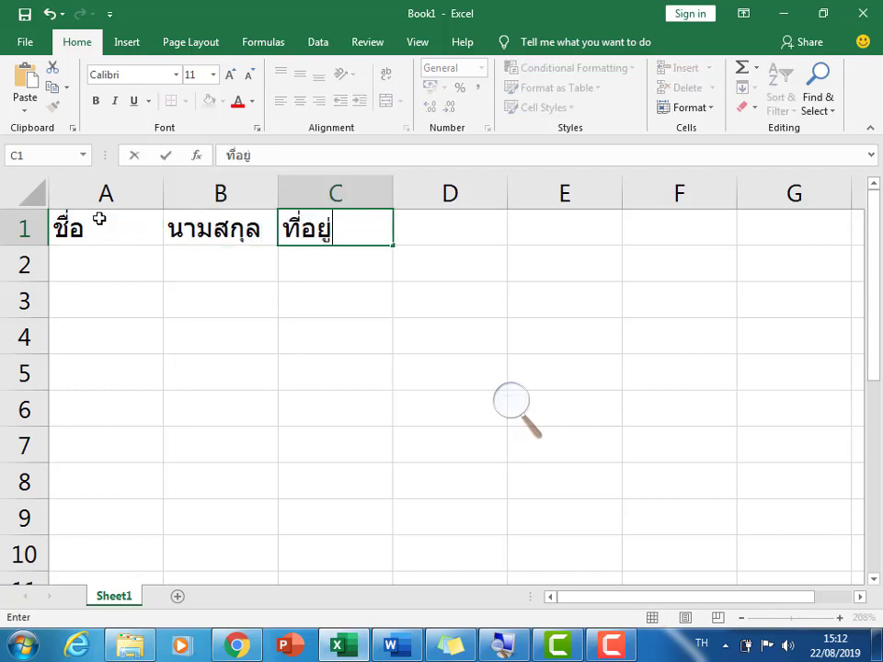
key("grave")
type("1")
key("Tab")
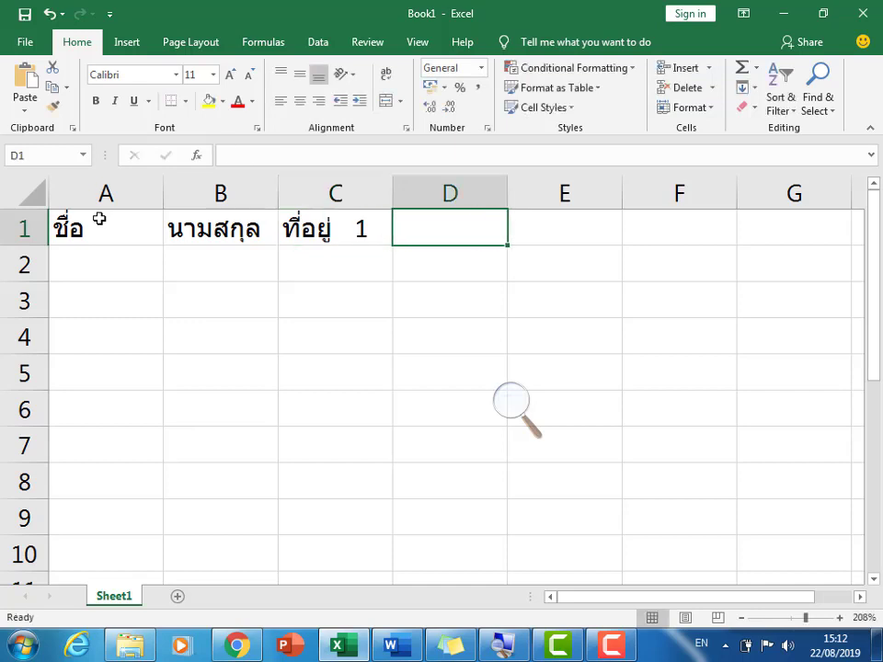
key("F2")
key("BackSpace")
key("BackSpace")
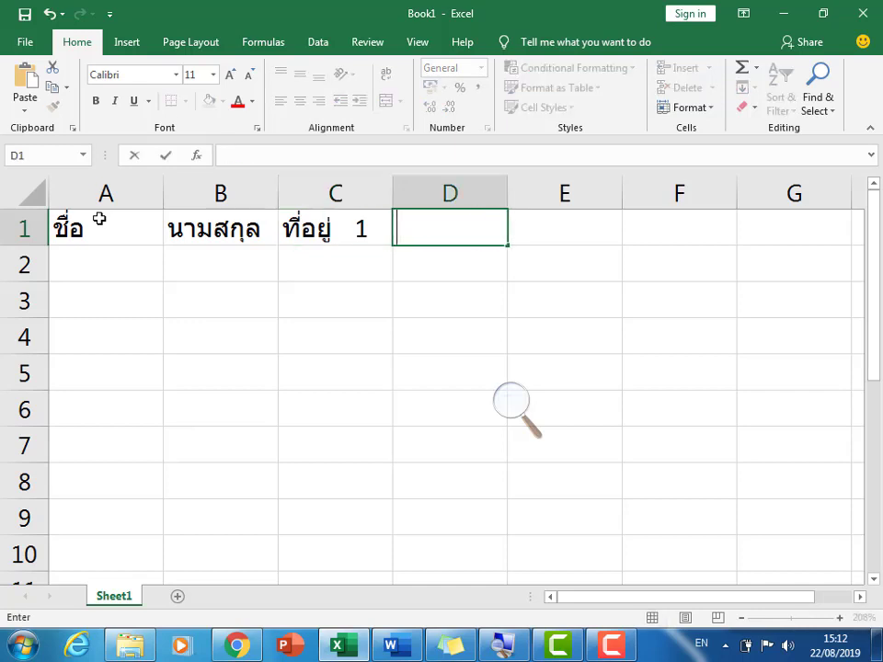
type("muj")
key("BackSpace")
key("BackSpace")
key("BackSpace")
key("grave")
type("ที่อยู่")
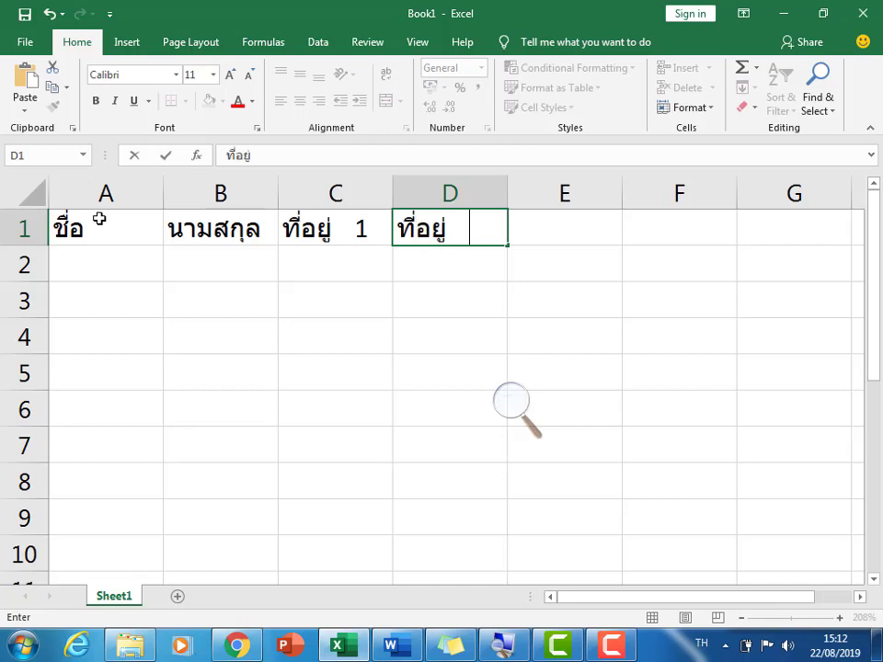
type(" 1")
key("BackSpace")
key("grave")
type("2")
left_click(109, 280)
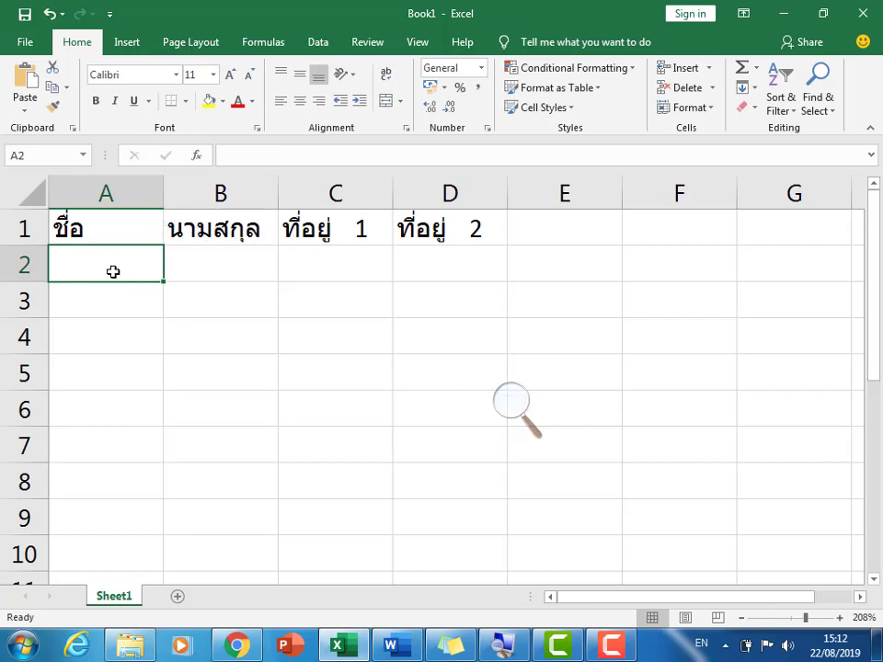
Enter the first recipient's first name in A2 and surname in B2, and widen column B to fit.
type("xi")
key("BackSpace")
key("BackSpace")
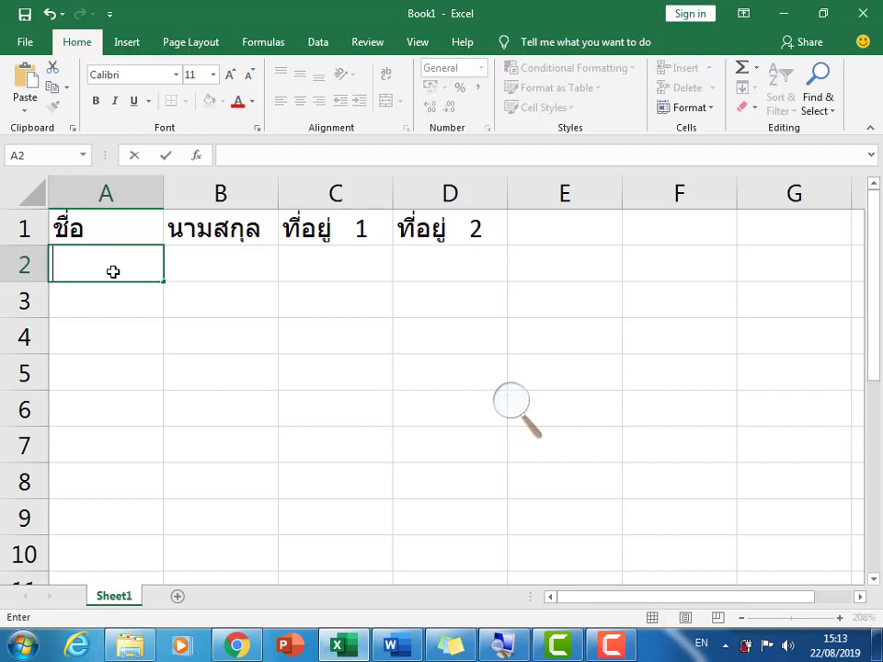
key("alt+shift")
type("ประชา")
key("Tab")
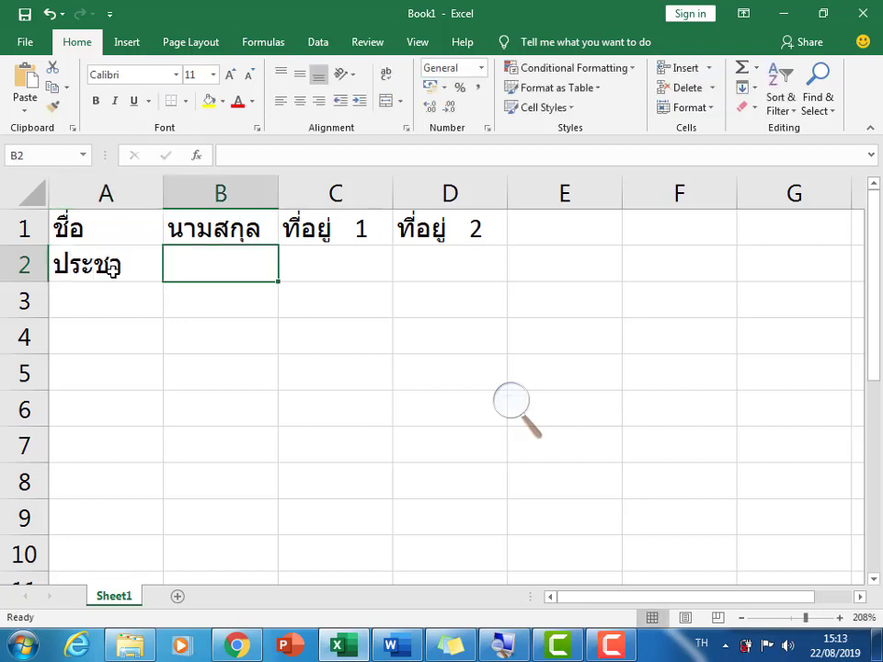
type("รักก")
key("BackSpace")
key("BackSpace")
type("กเ")
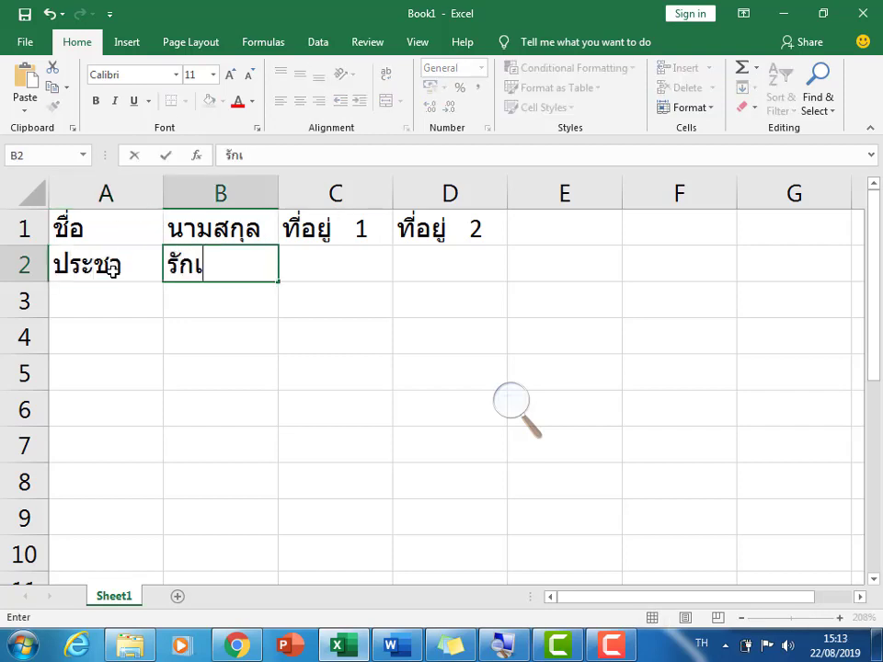
type("พื่อนพ้อง")
key("ctrl+Return")
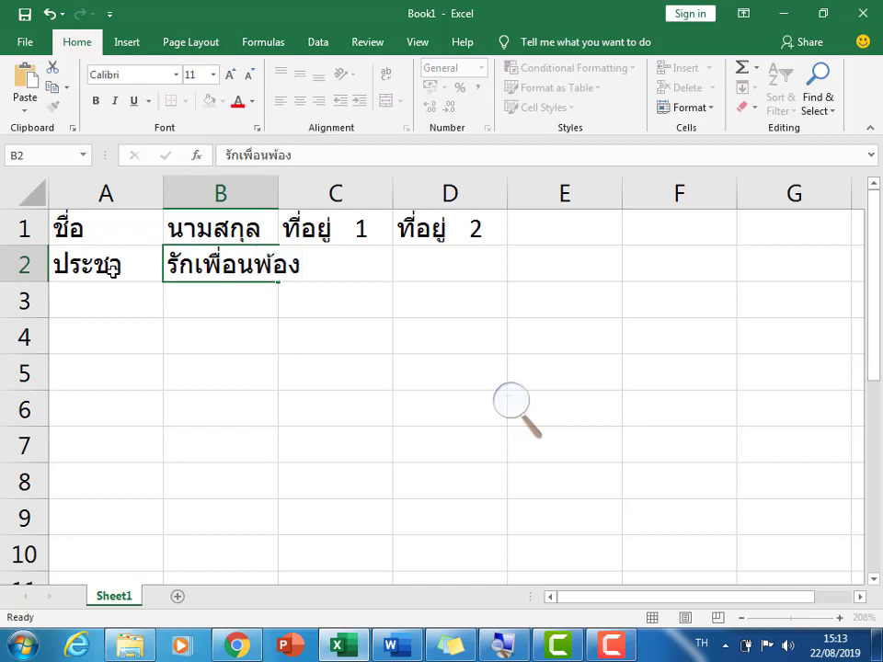
key("Tab")
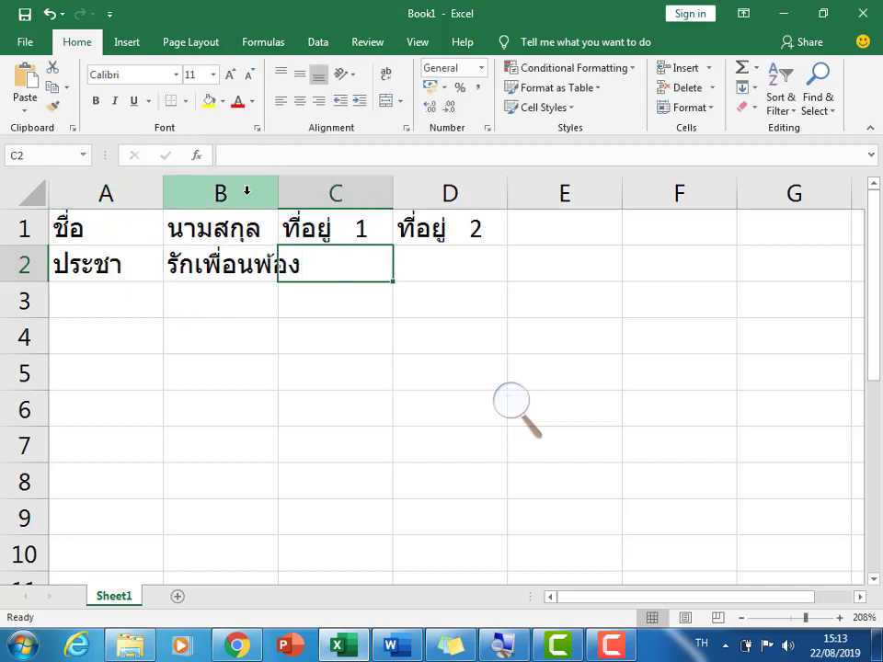
left_click_drag(278, 193, 315, 197)
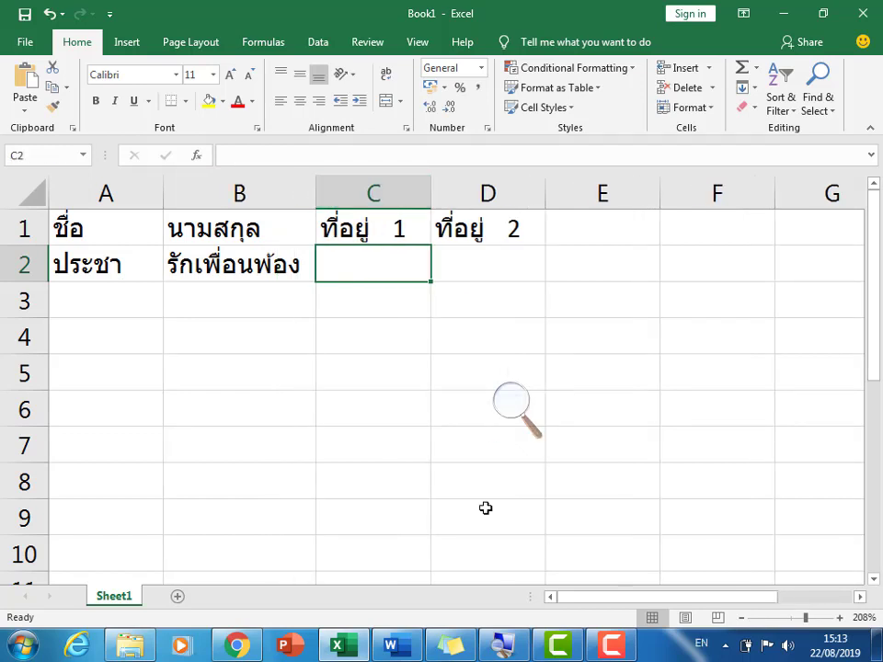
key("F10")
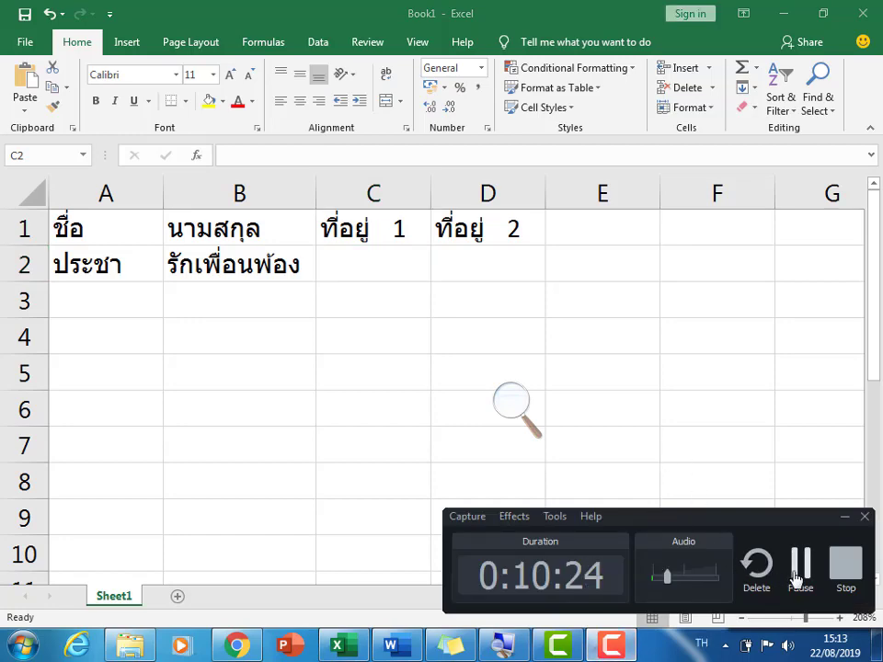
left_click(798, 568)
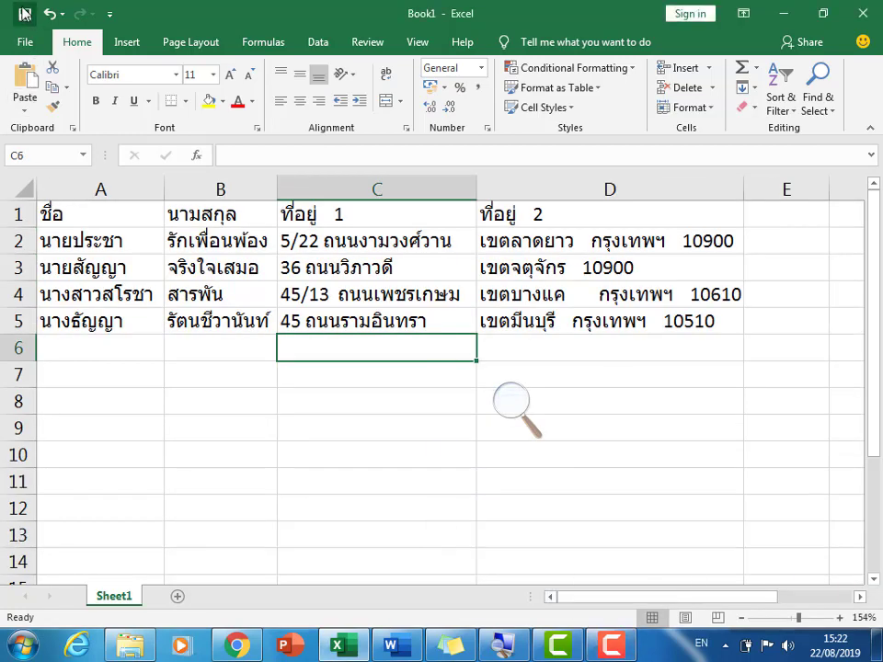
Begin saving the workbook with the Desktop as its location.
left_click(25, 11)
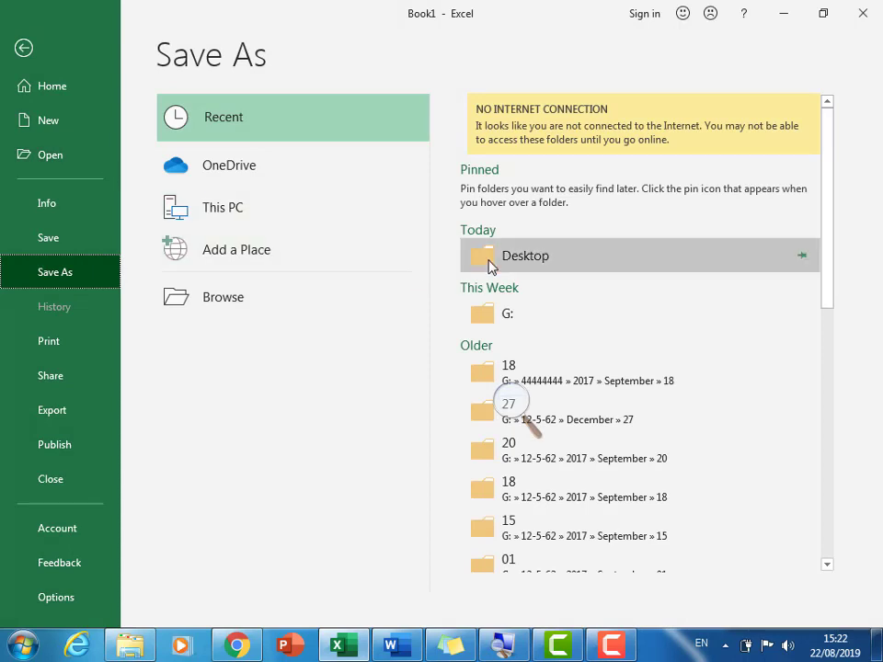
left_click(519, 262)
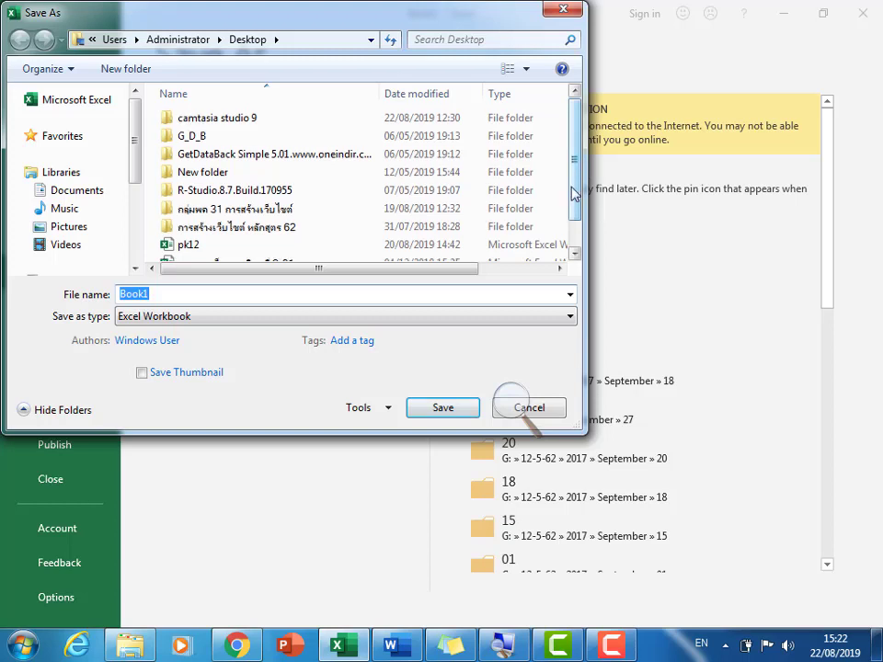
scroll(578, 220, "down", 1)
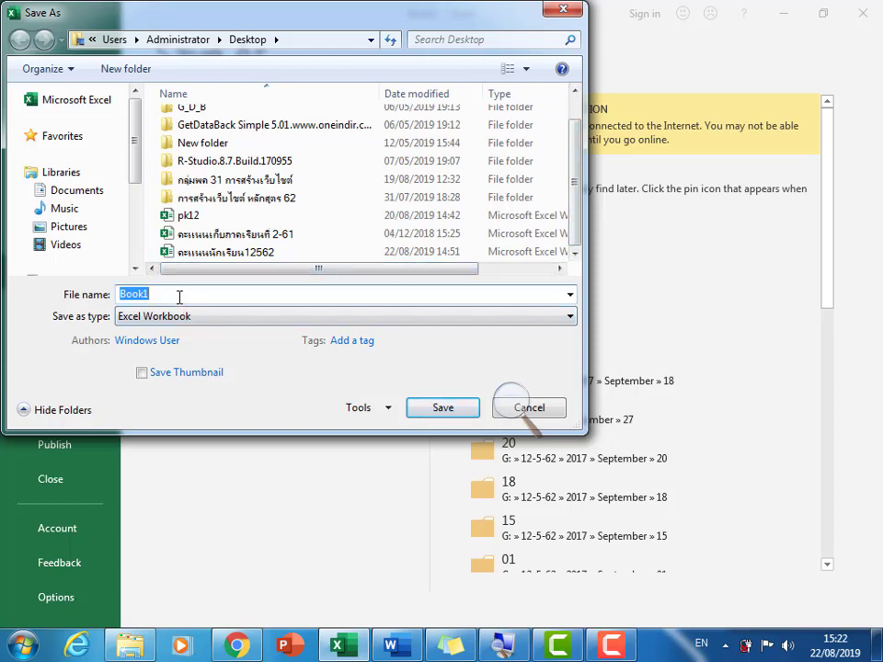
Save the workbook as รายชื่อพล 11 จดหมาย1 and return to the recipient spreadsheet.
left_click_drag(179, 297, 106, 293)
type("ik")
type("p")
key("BackSpace")
key("BackSpace")
key("BackSpace")
key("grave")
type("รายชือ")
type("่อผล 1")
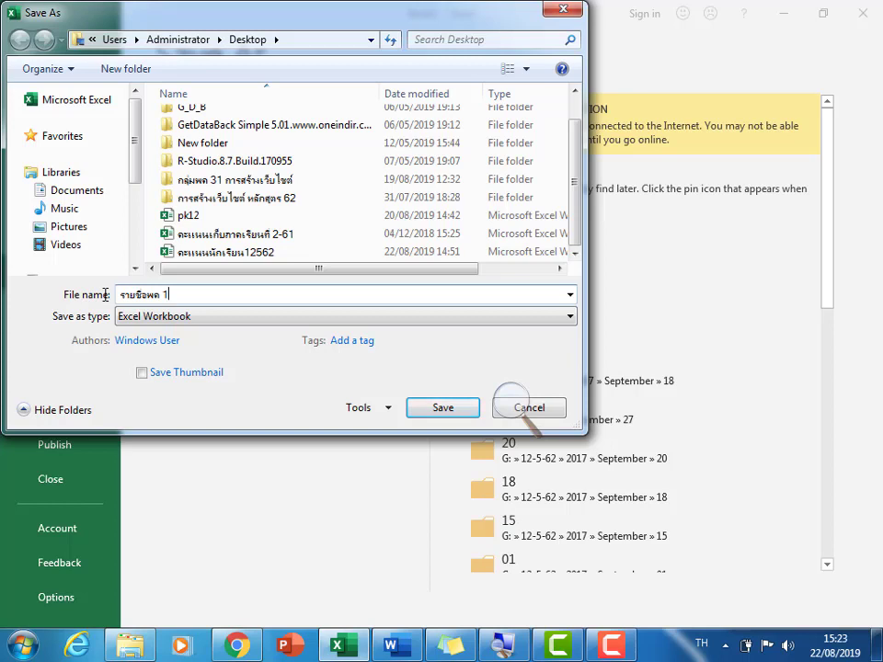
type("1")
type(" จ")
key("BackSpace")
key("BackSpace")
type("จด")
type("หมายา")
key("BackSpace")
key("grave")
type("1")
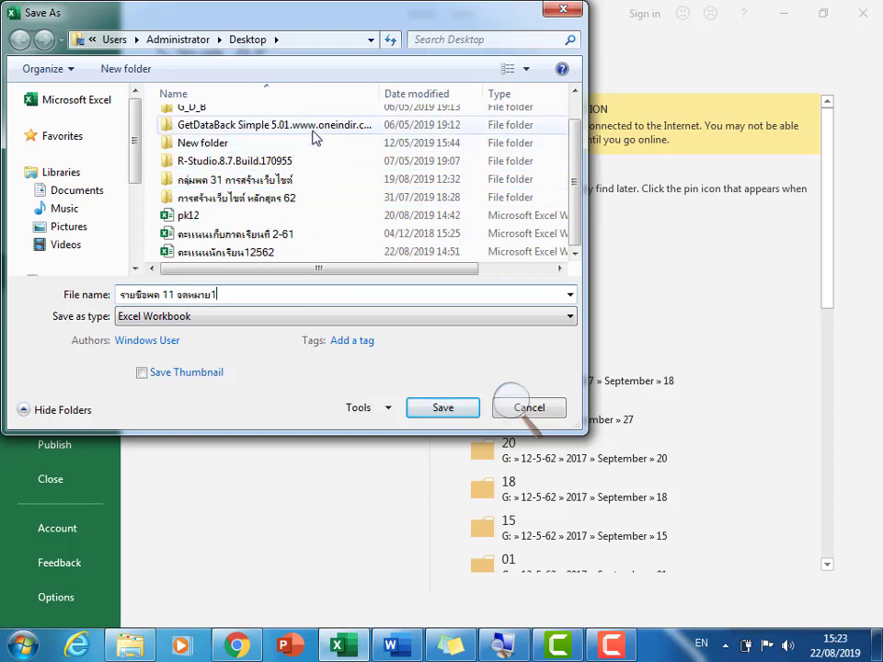
left_click(443, 408)
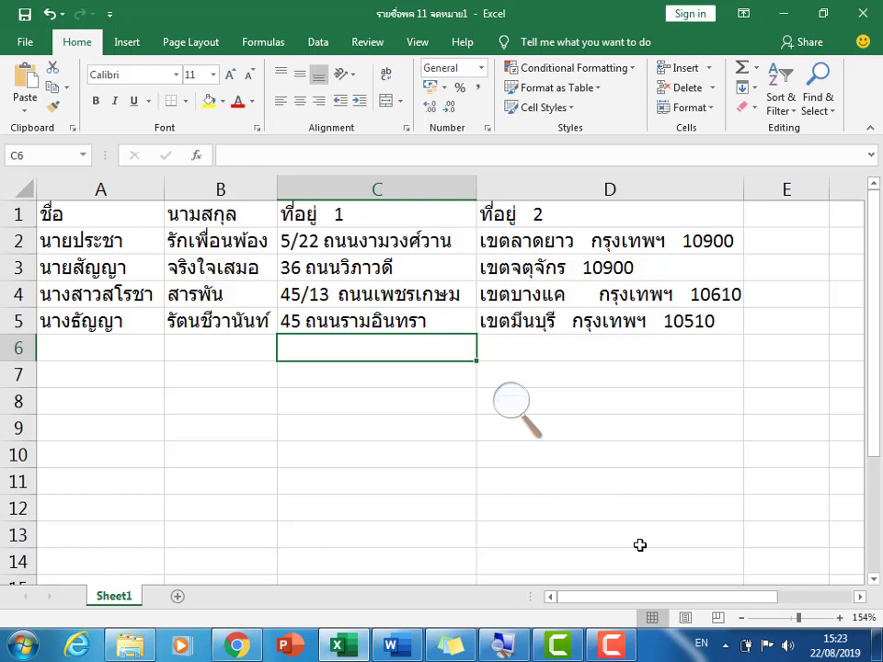
left_click(611, 648)
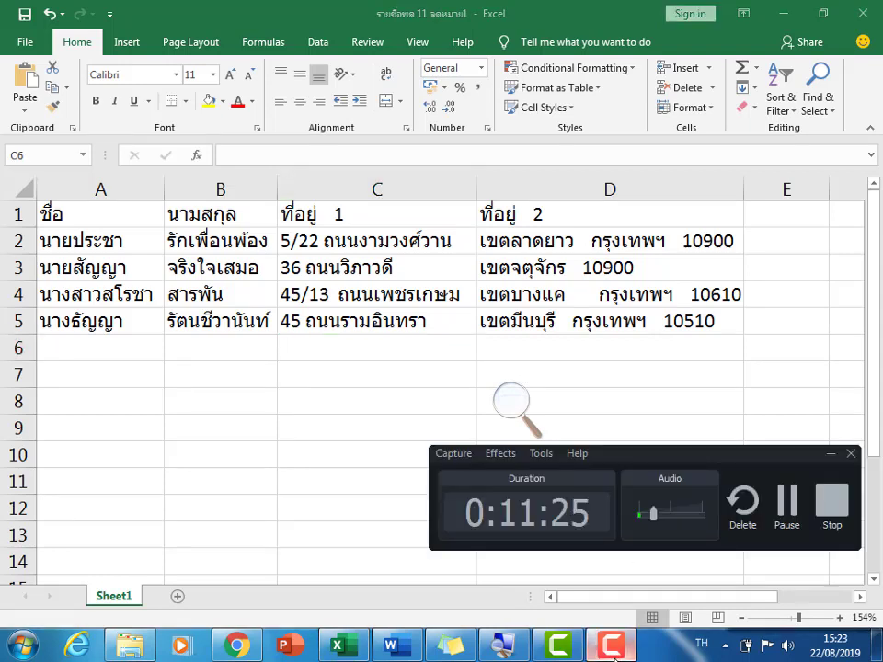
left_click(377, 350)
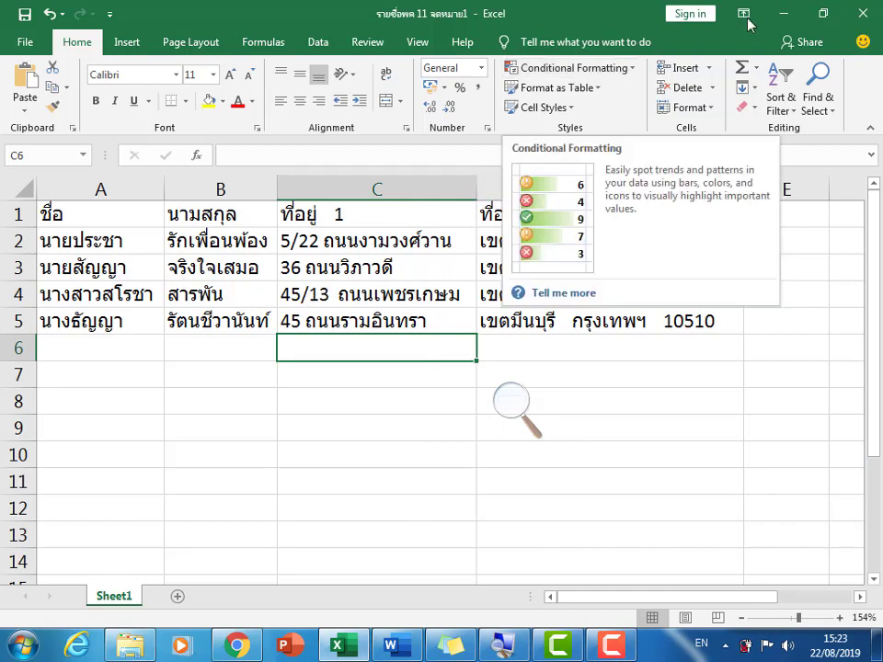
Close the Excel list, zoom the letter to 236% and place the cursor after เรียน.
left_click(868, 13)
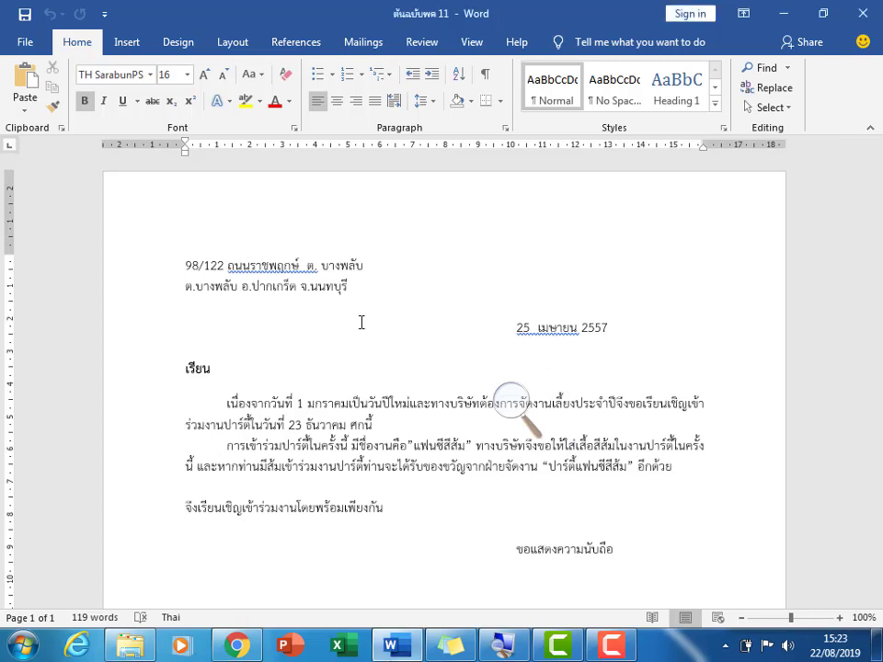
left_click(233, 369)
left_click_drag(790, 618, 803, 618)
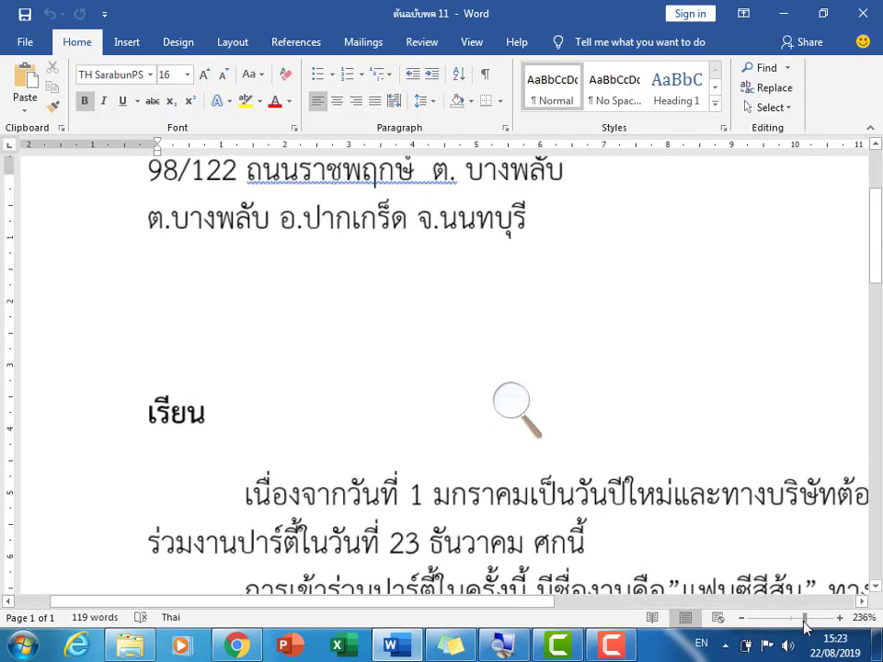
left_click(264, 425)
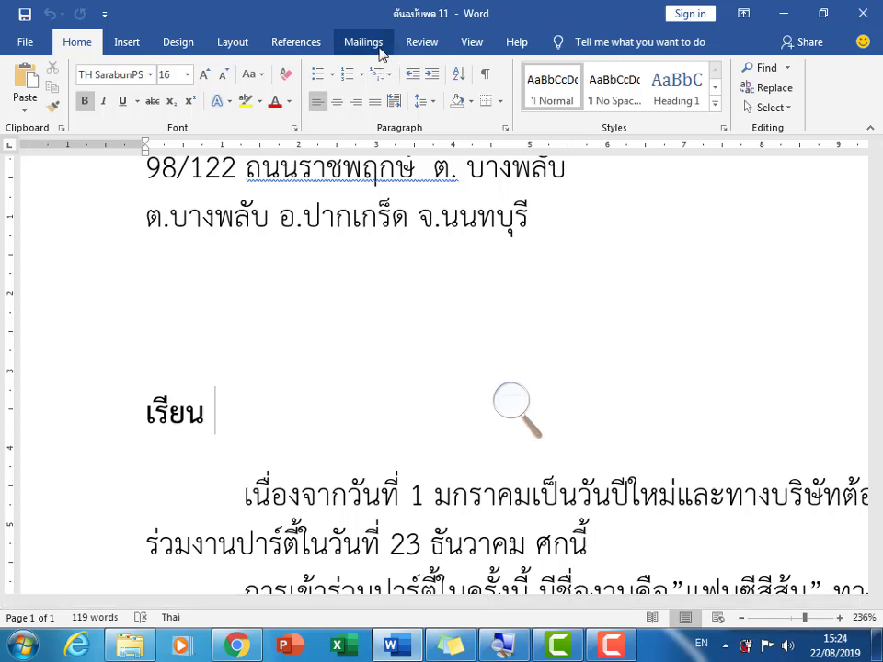
left_click(380, 53)
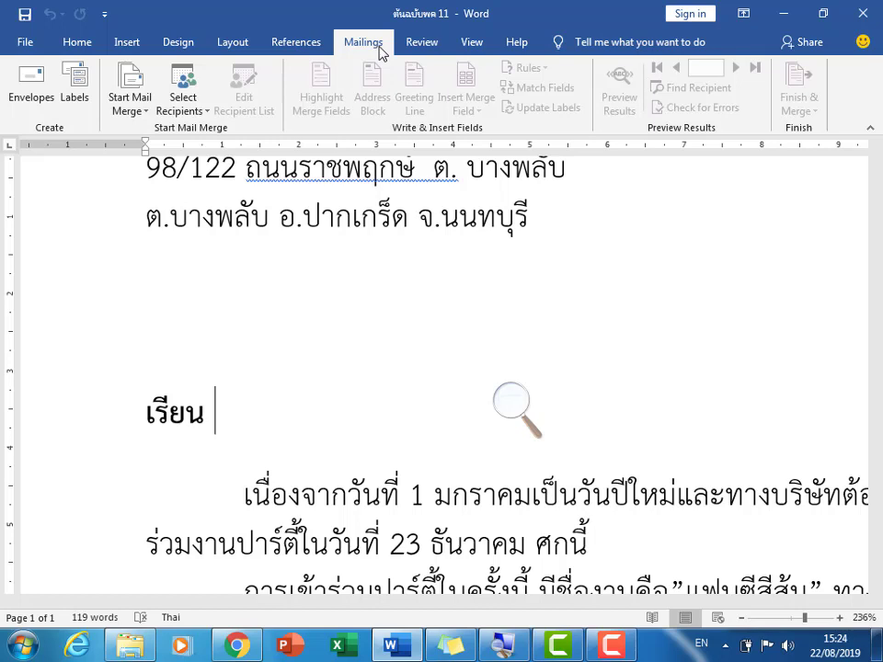
Choose Select Recipients > Use an Existing List to browse for a data source.
left_click(194, 114)
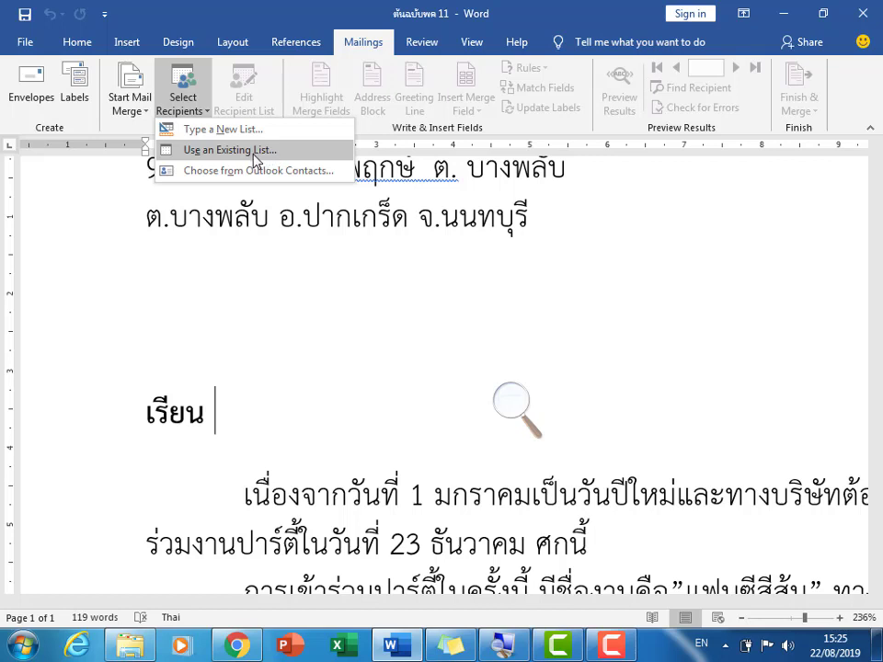
left_click(256, 161)
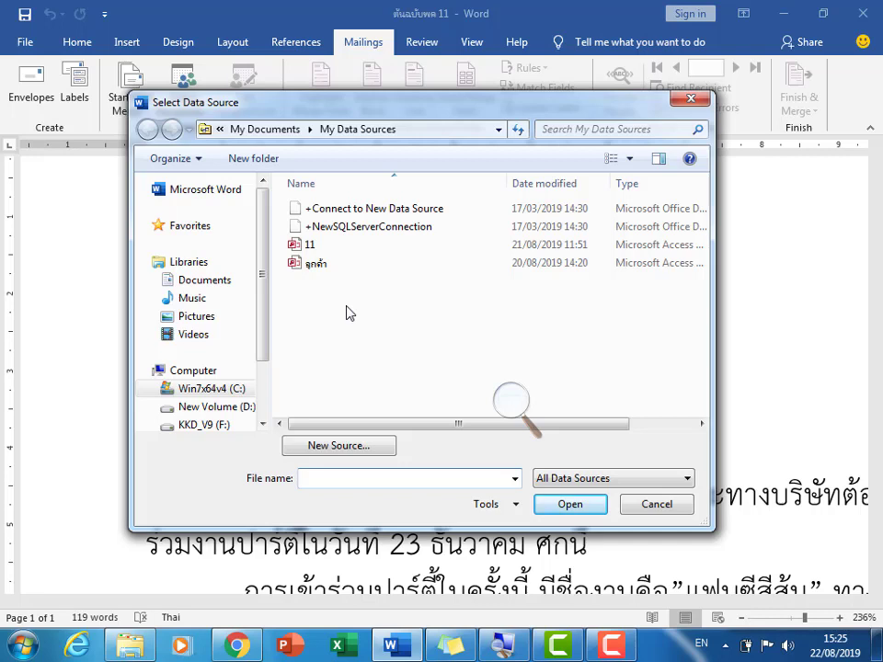
Open the Desktop workbook รายชื่อพล 11 จดหมาย1 as the recipient data source.
left_click(195, 225)
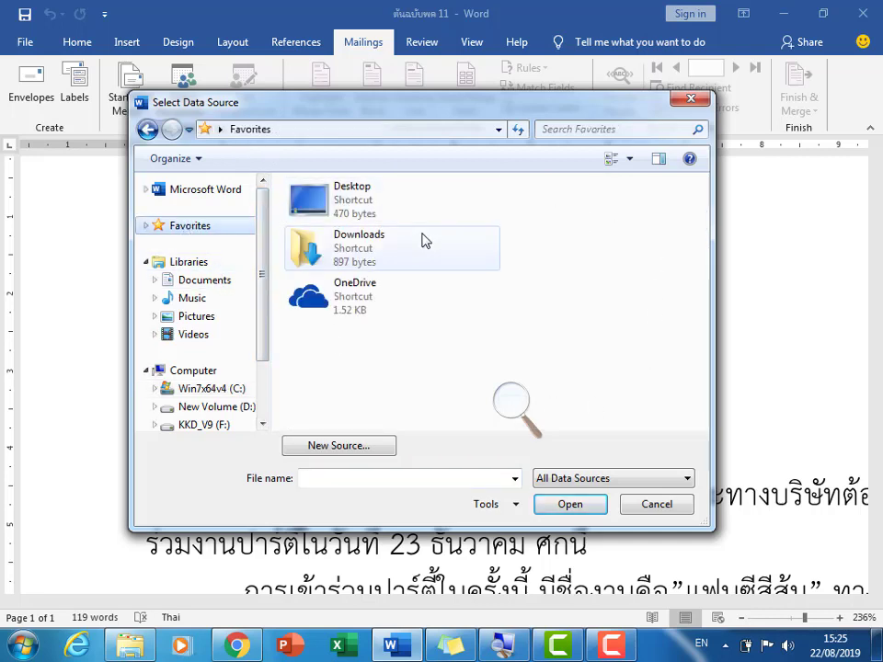
double_click(306, 206)
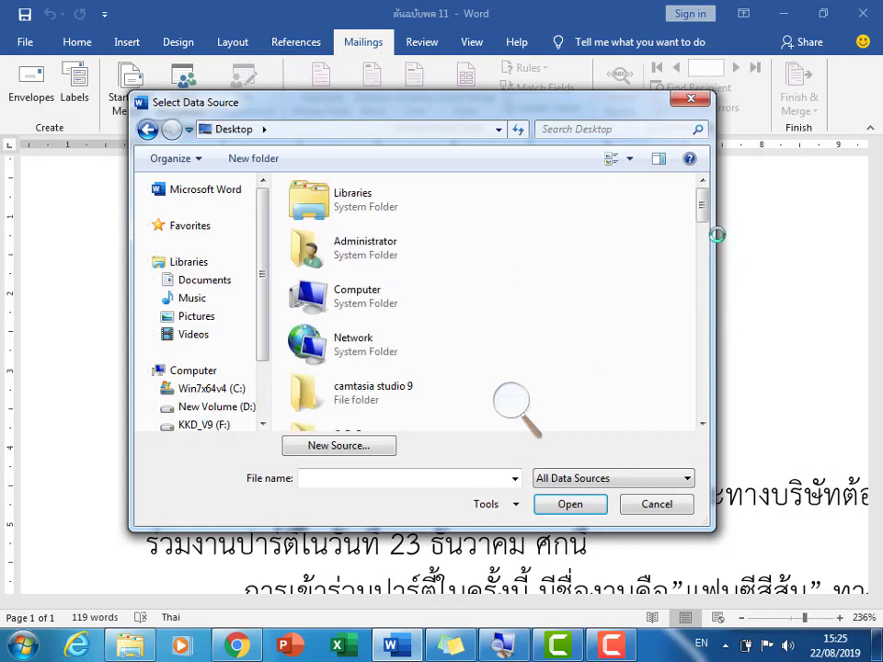
left_click_drag(701, 207, 696, 403)
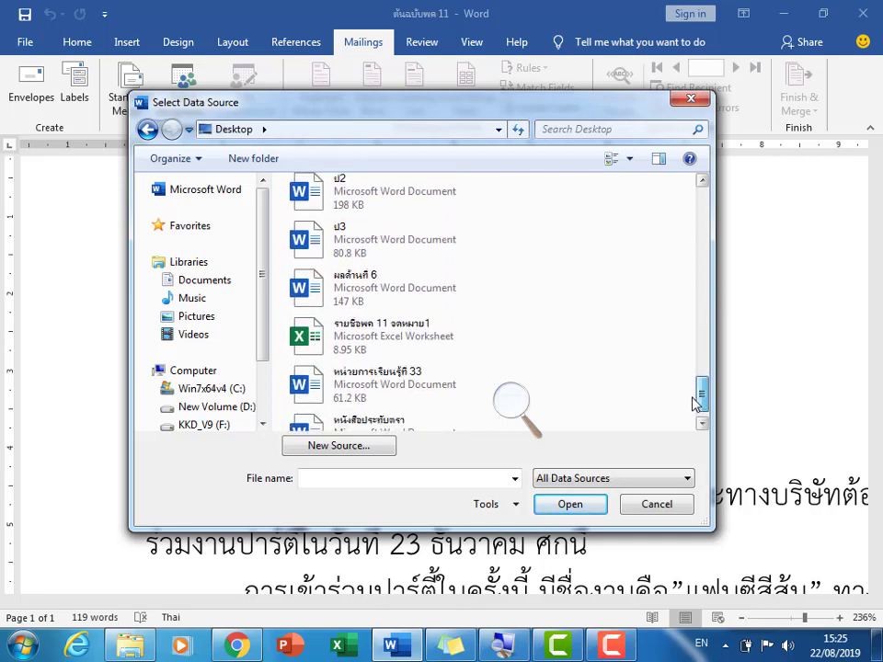
left_click(457, 346)
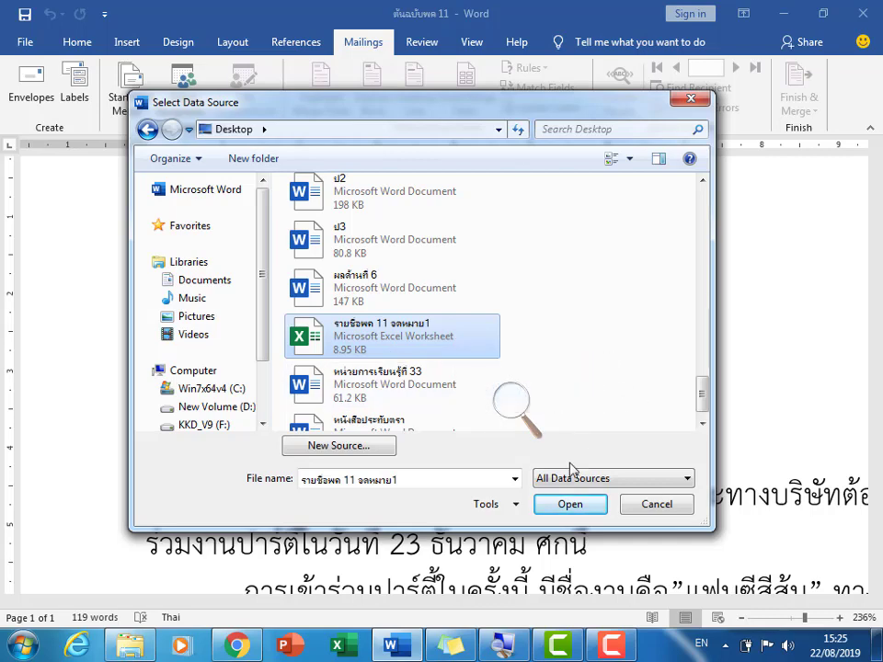
left_click(567, 505)
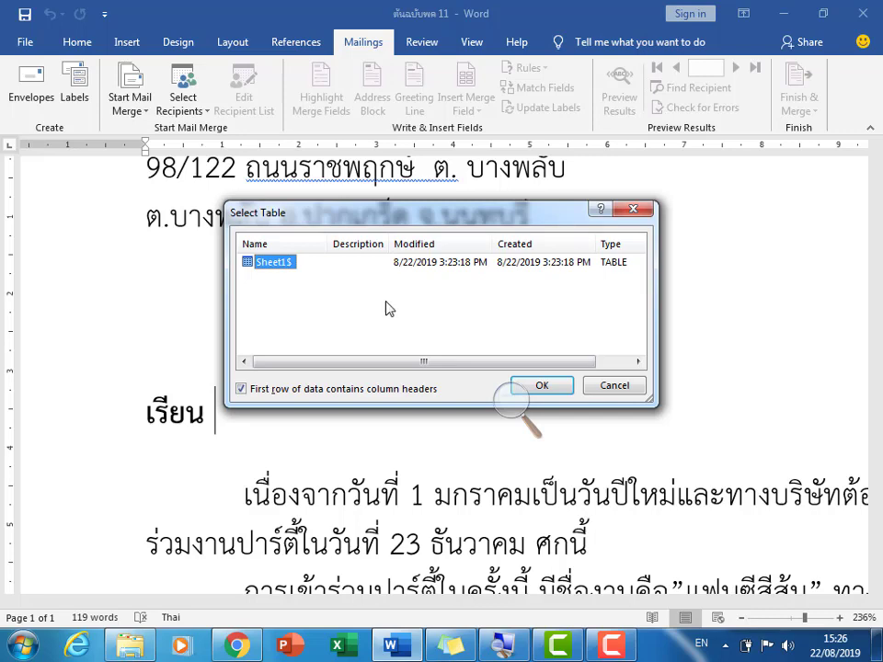
Confirm the Sheet1$ table and insert «ชื่อ» «นามสกุล» merge fields after เรียน.
left_click(538, 387)
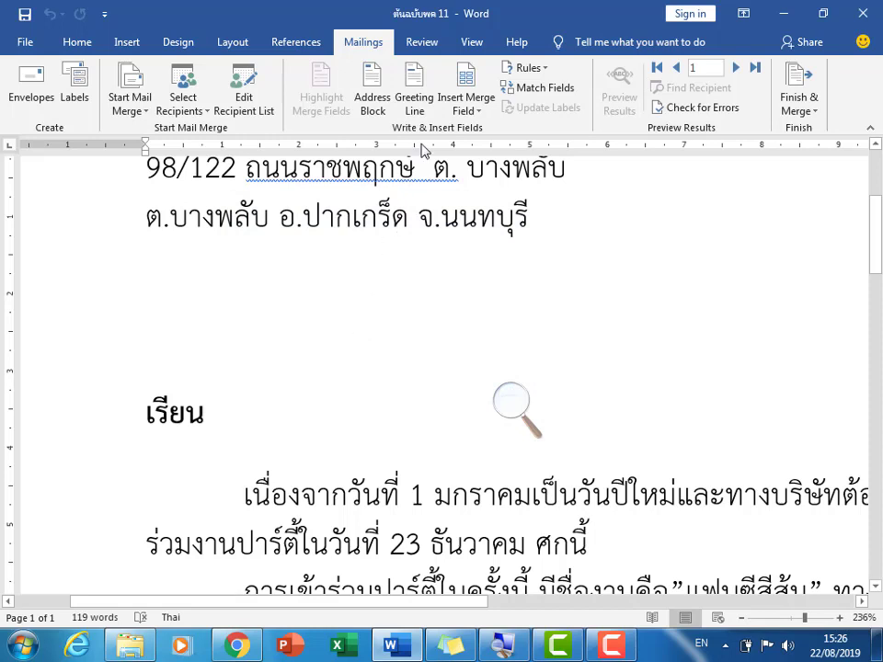
left_click(485, 112)
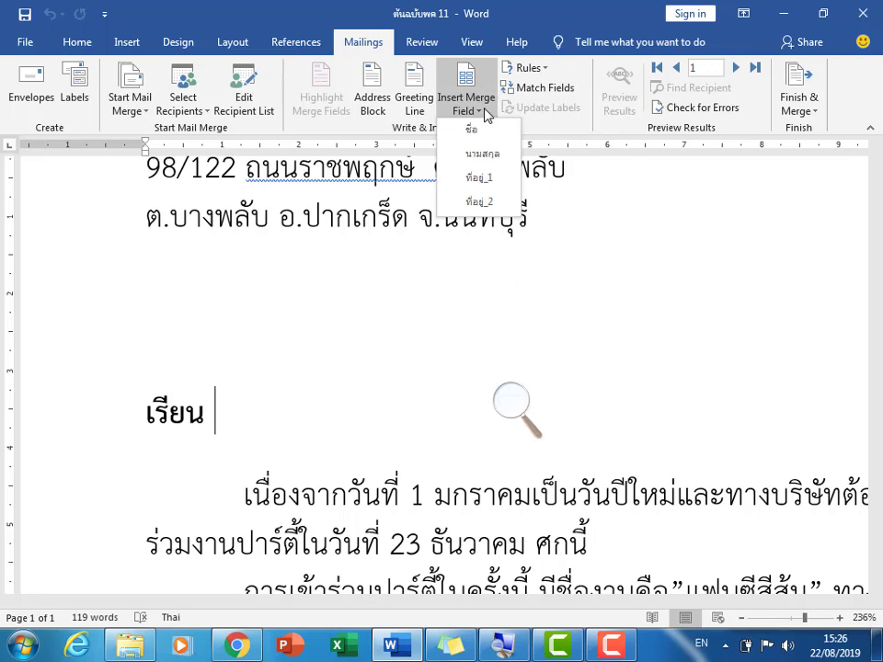
left_click(483, 130)
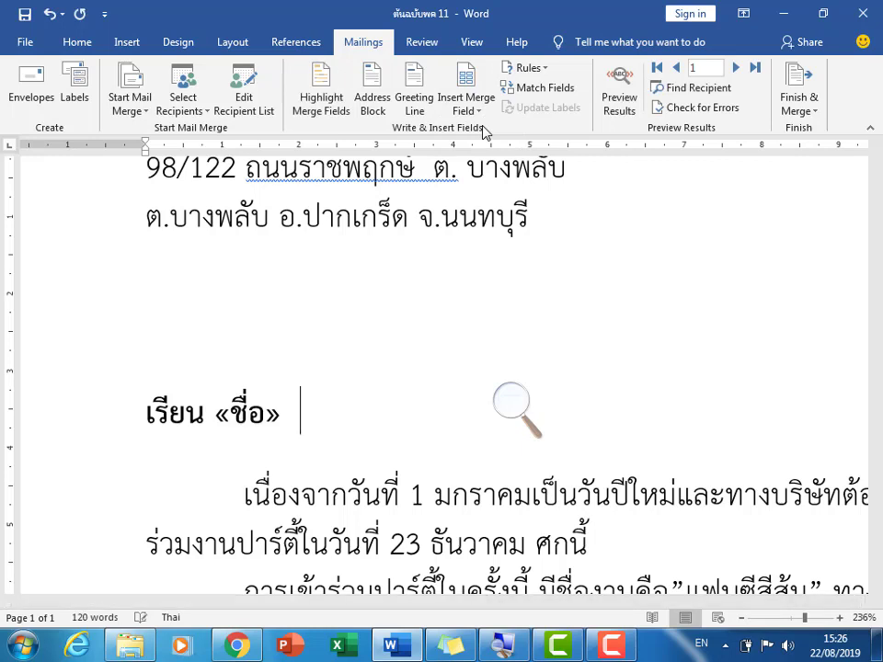
left_click(471, 109)
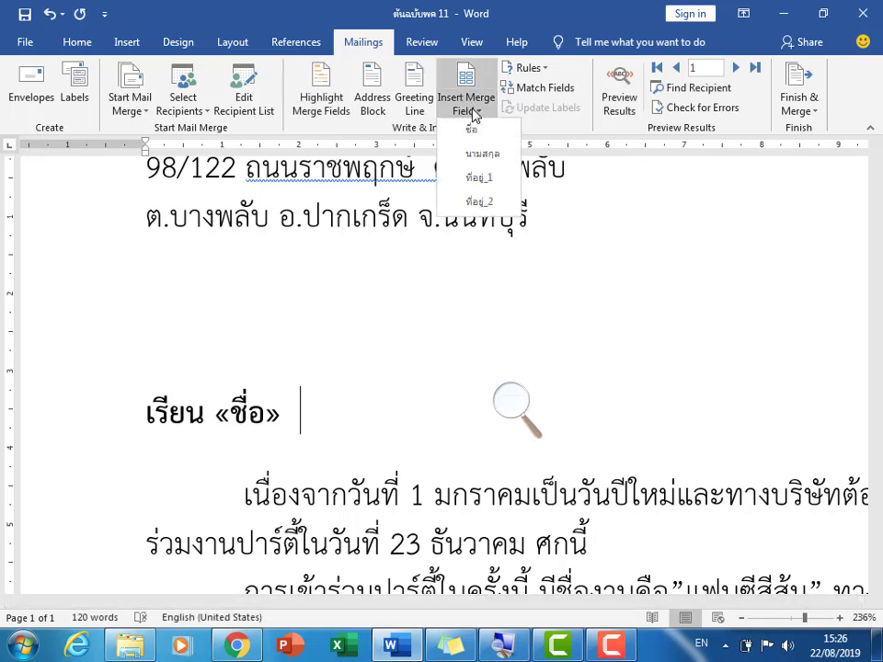
left_click(482, 155)
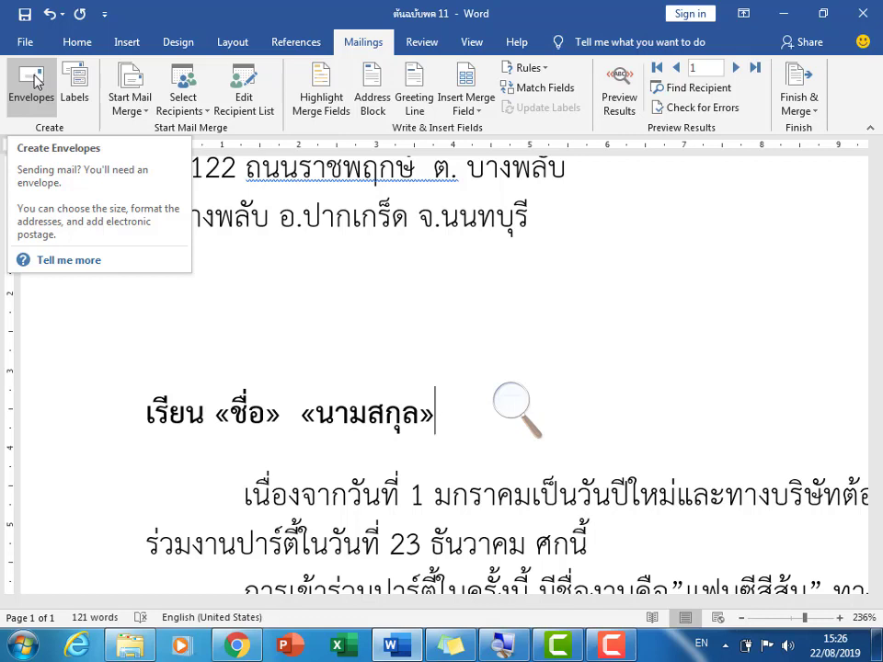
left_click(34, 81)
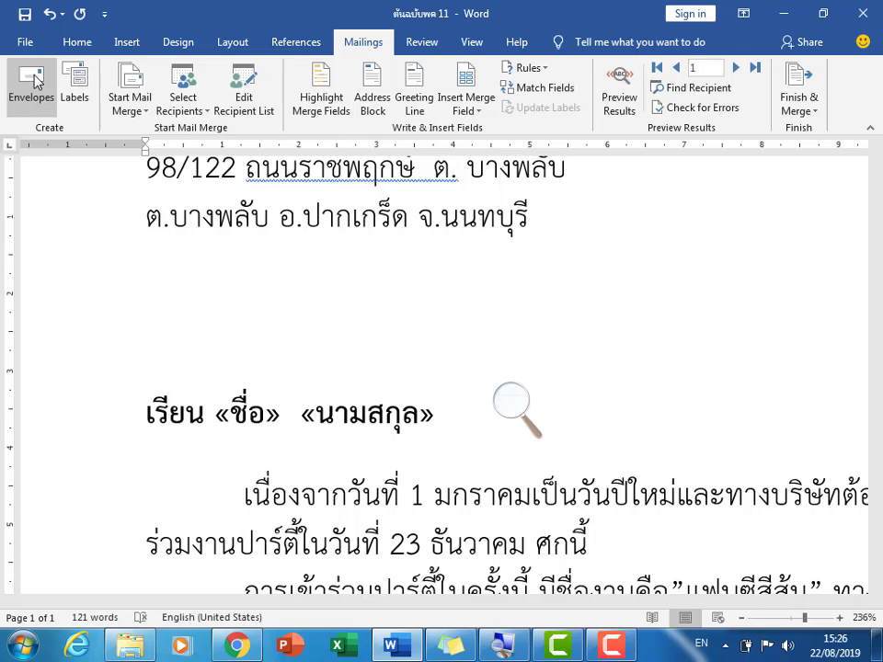
left_click(34, 81)
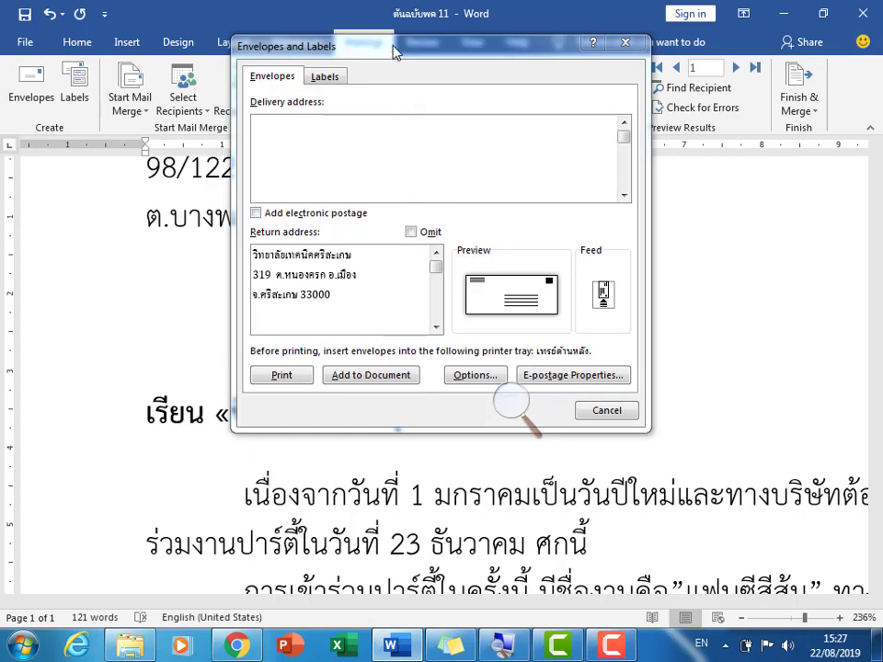
left_click_drag(392, 48, 356, 244)
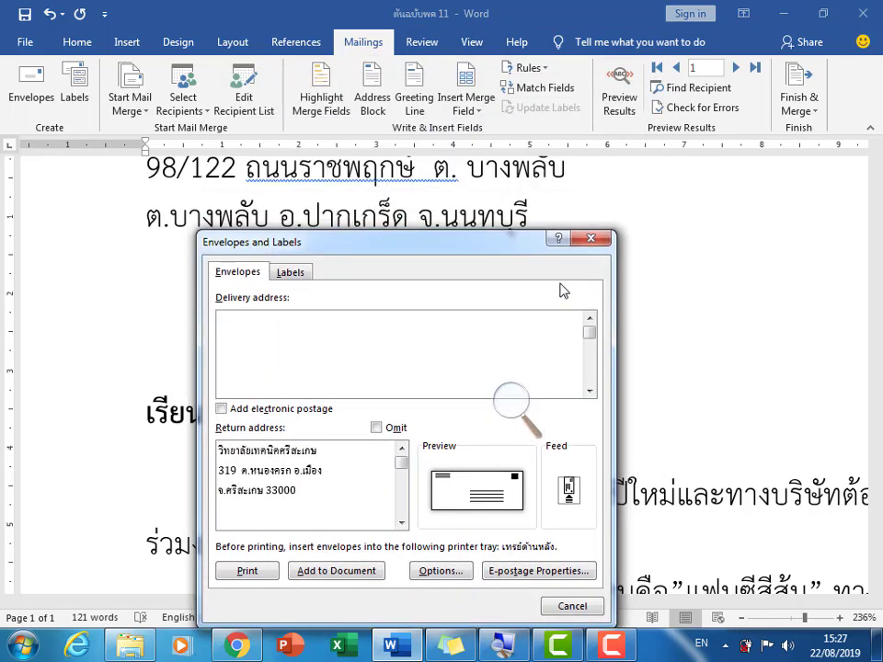
left_click(647, 241)
key("Escape")
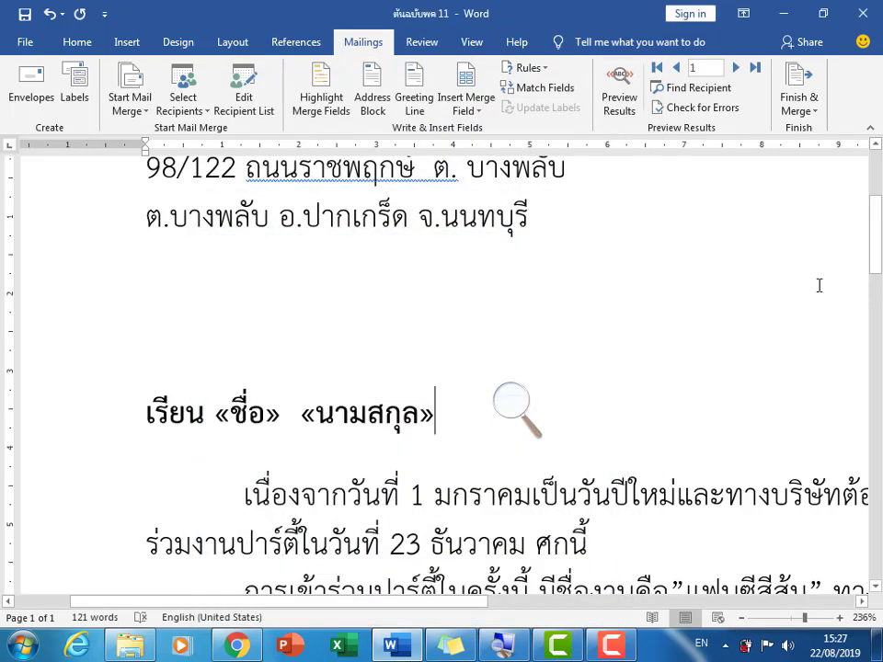
scroll(880, 258, "up", 1)
scroll(880, 259, "up", 1)
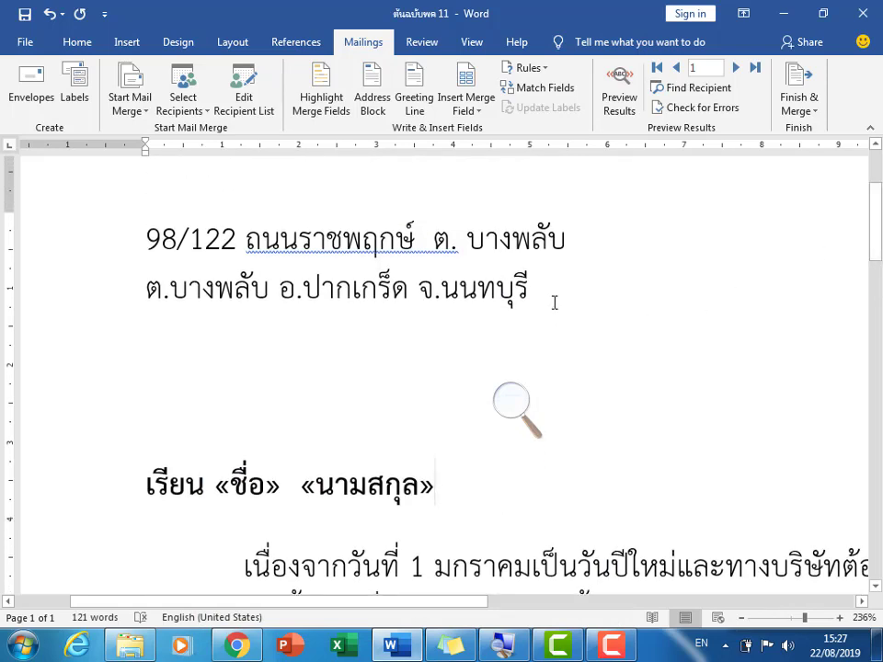
Select the two-line sender address and open the Envelopes and Labels dialog.
left_click_drag(499, 280, 147, 229)
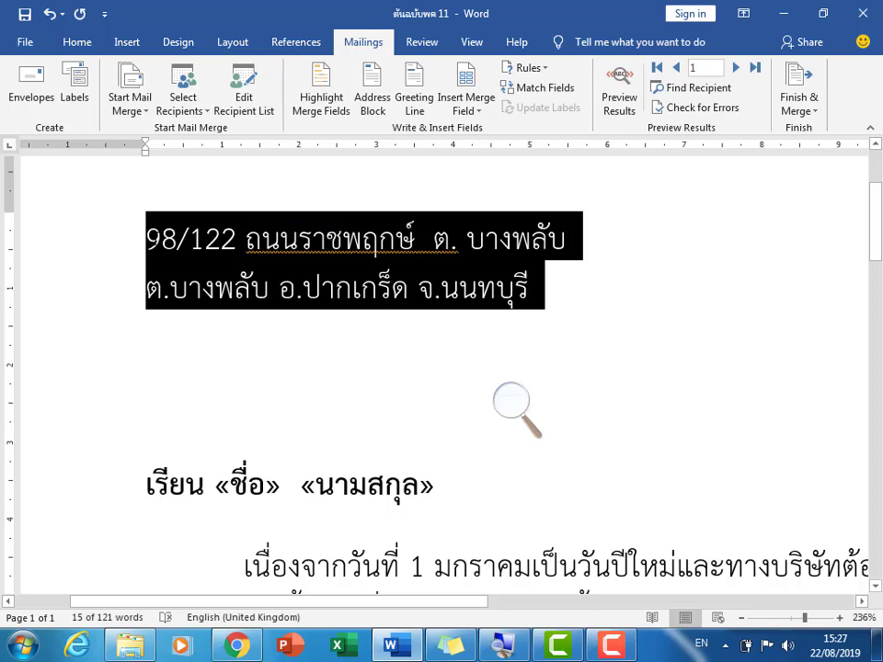
left_click(28, 89)
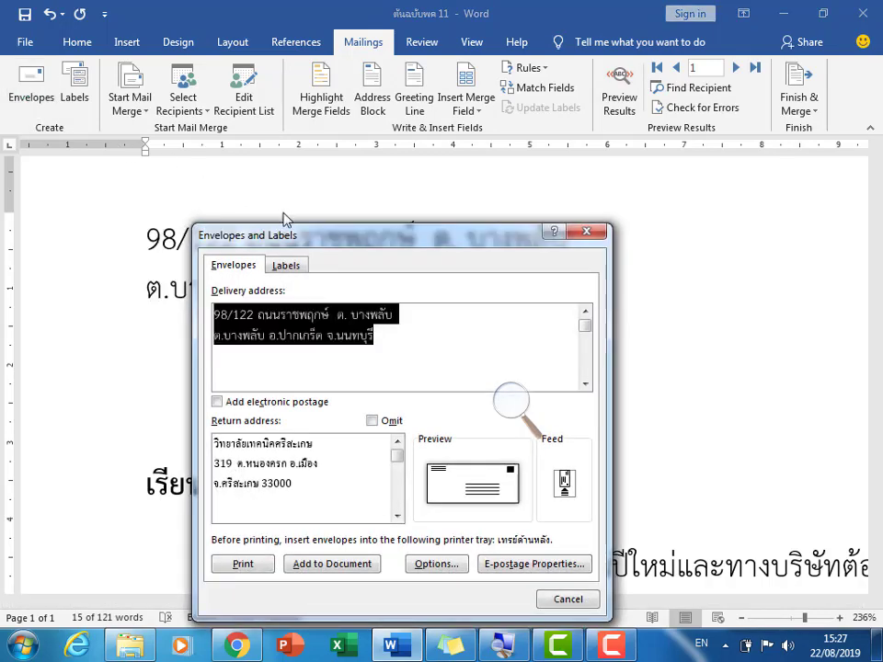
left_click_drag(310, 236, 306, 172)
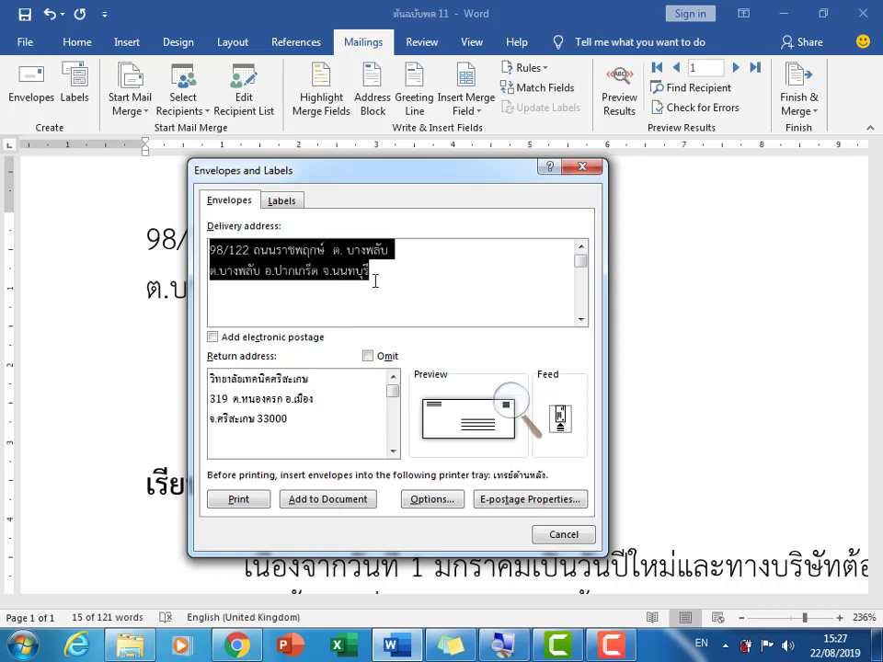
Replace the envelope's delivery address with ที่อยู่ผู้รับ.
left_click(189, 241)
key("Delete")
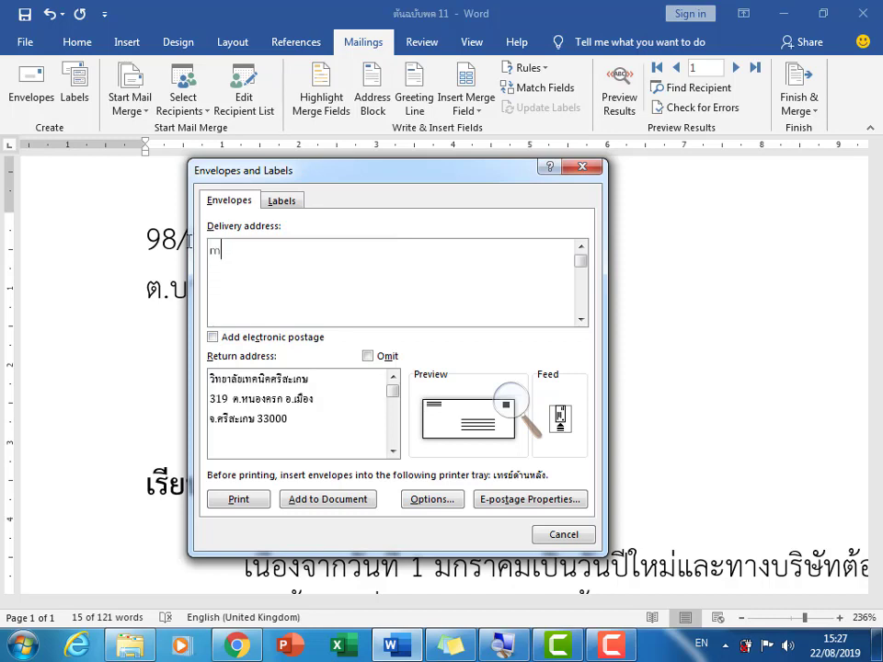
type("m")
key("BackSpace")
type("ยู่ผู")
type("้")
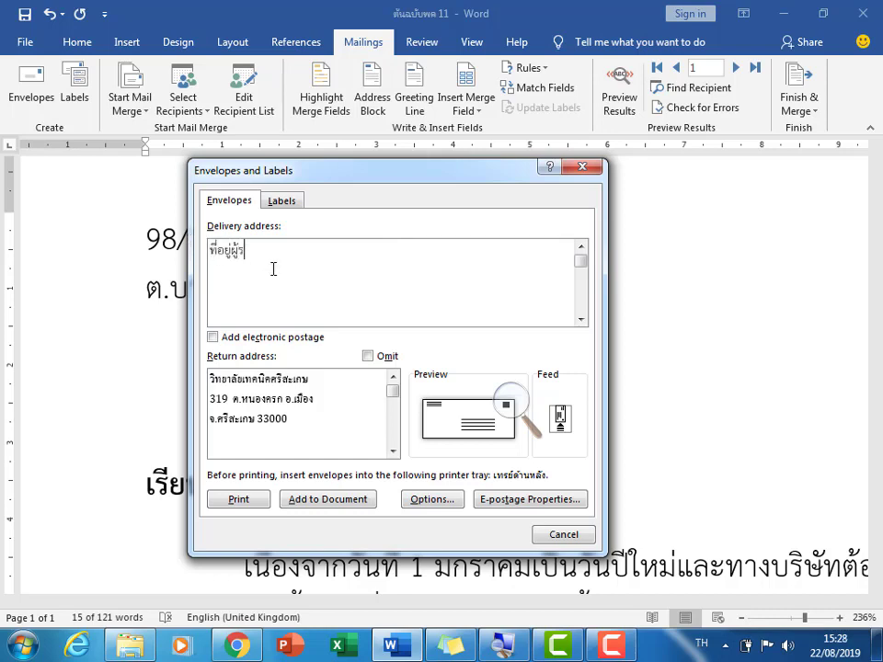
type("รับ")
left_click_drag(276, 175, 277, 150)
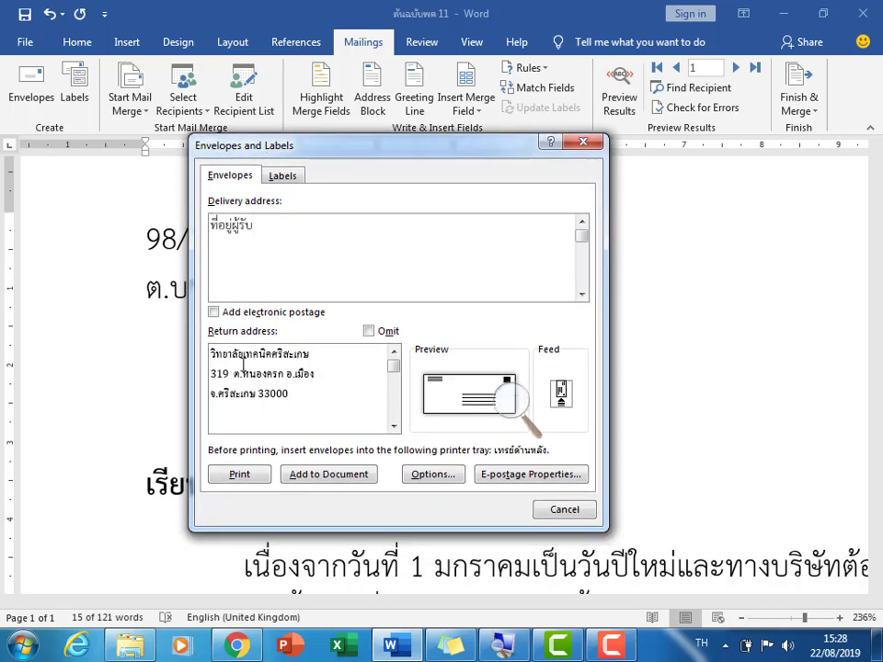
Replace the return address with the pasted 98/122 sender address.
key("ctrl+a")
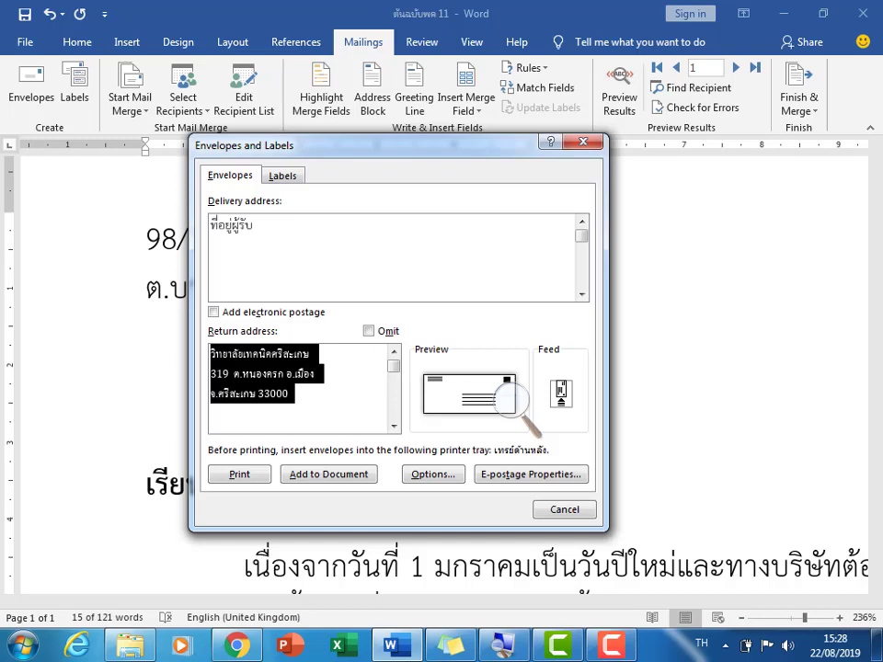
key("ctrl+v")
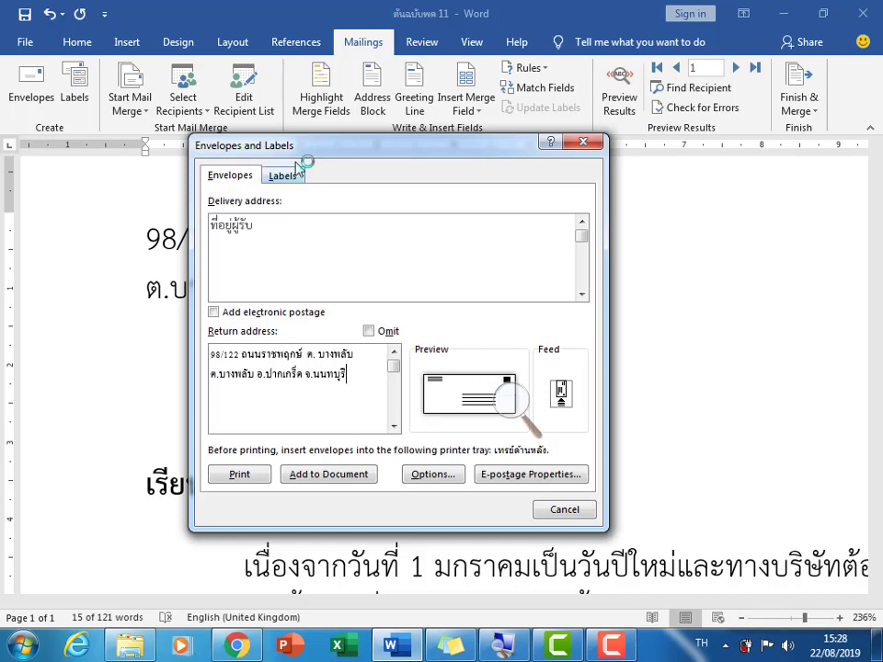
left_click_drag(239, 145, 242, 106)
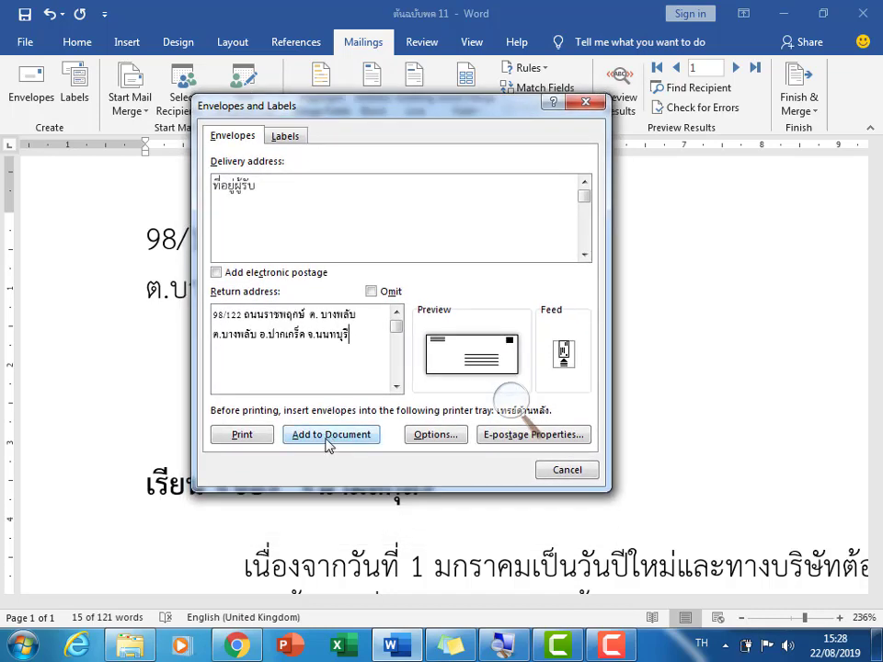
Add the envelope to the document, saving the 98/122 return address as default.
left_click(328, 436)
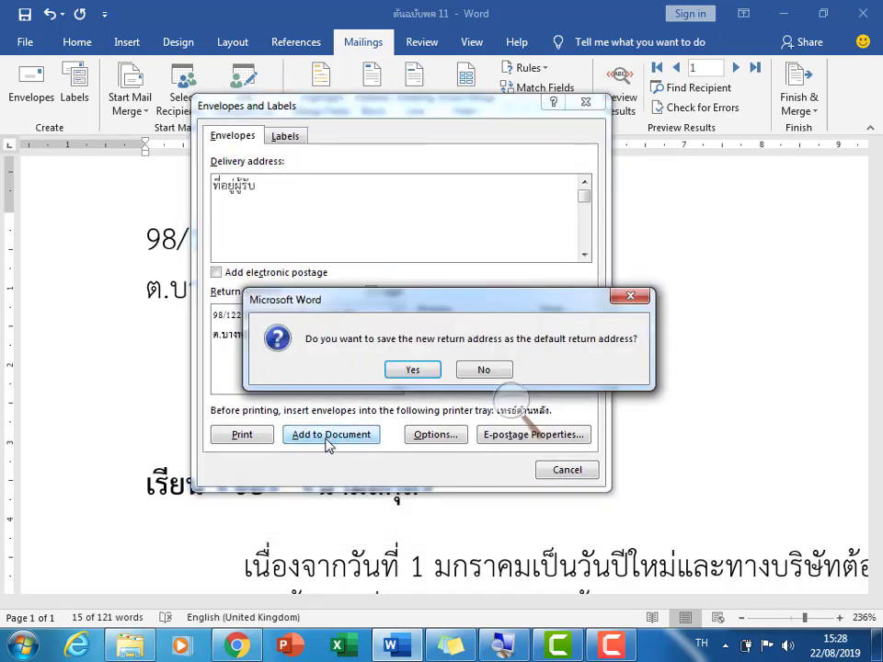
left_click(412, 369)
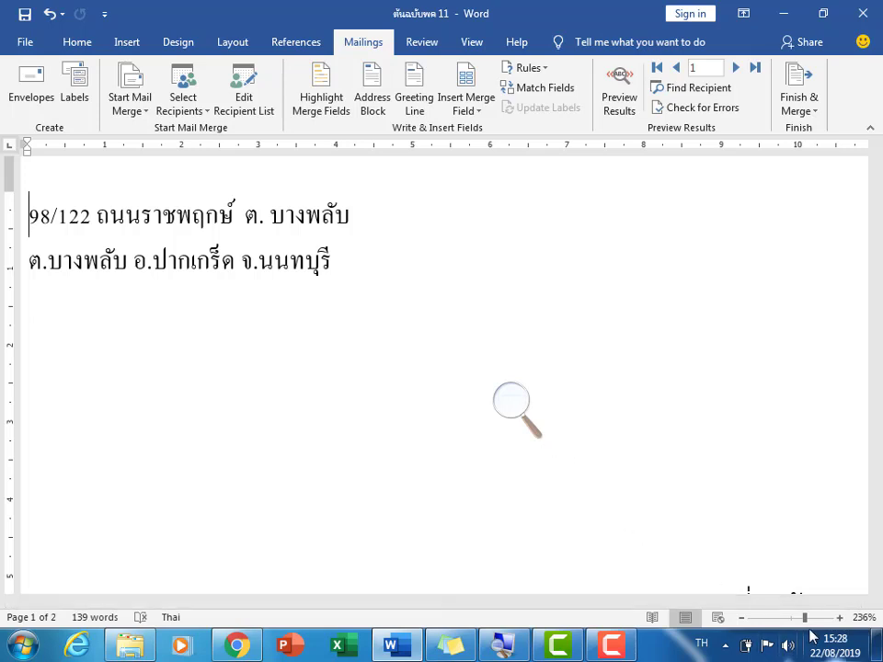
left_click_drag(804, 618, 796, 618)
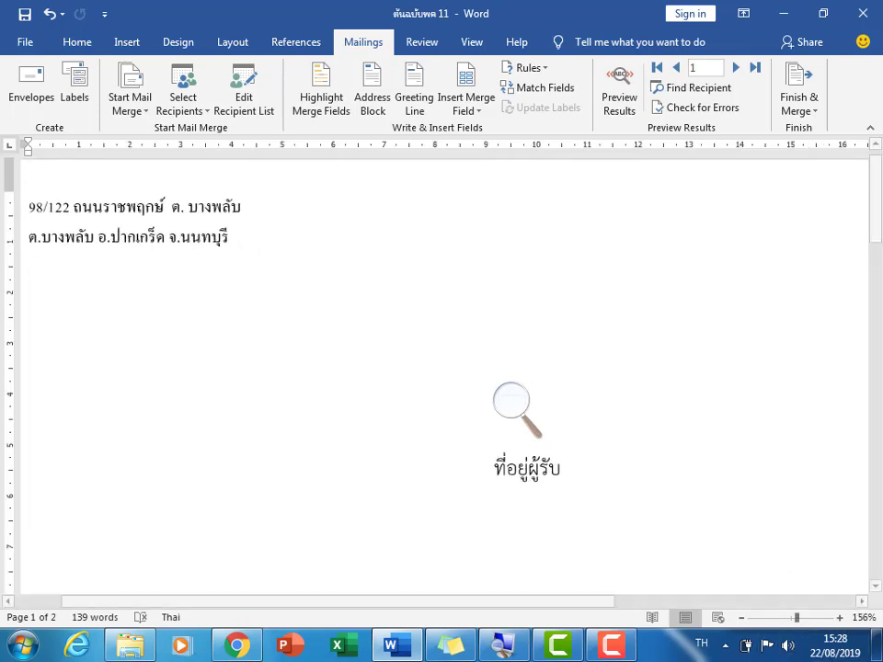
left_click_drag(877, 230, 878, 267)
Remove the indent before ที่อยู่ผู้รับ and start a new line beneath it.
left_click(492, 288)
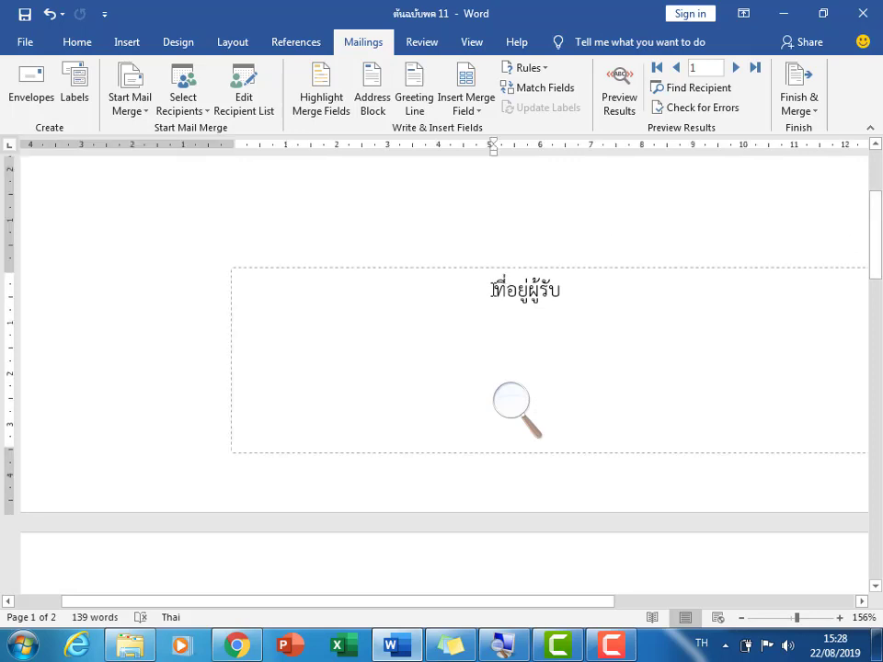
key("BackSpace")
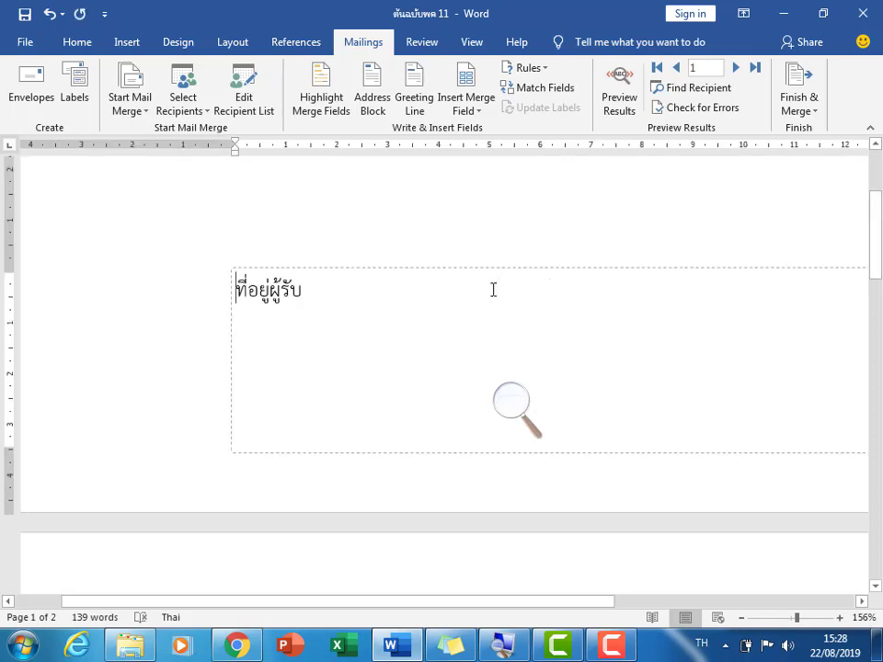
left_click(326, 328)
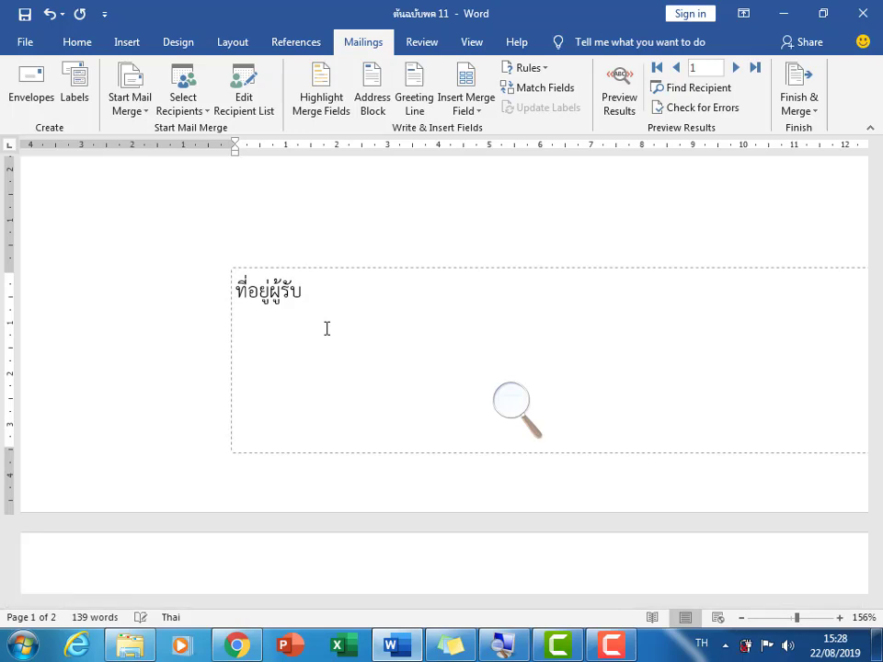
key("Return")
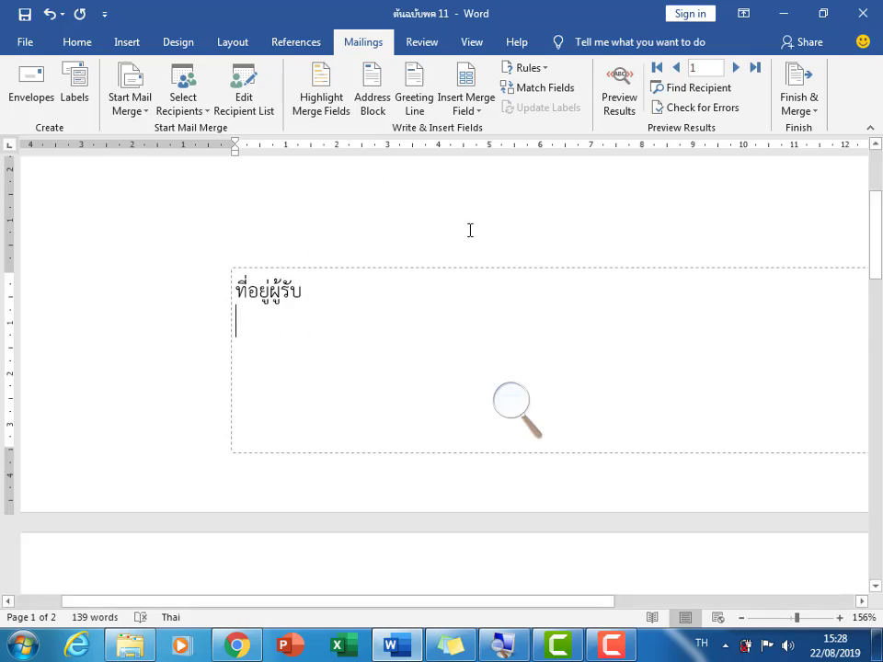
Insert «ชื่อ» «นามสกุล» below ที่อยู่ผู้รับ and start a new line.
left_click(474, 101)
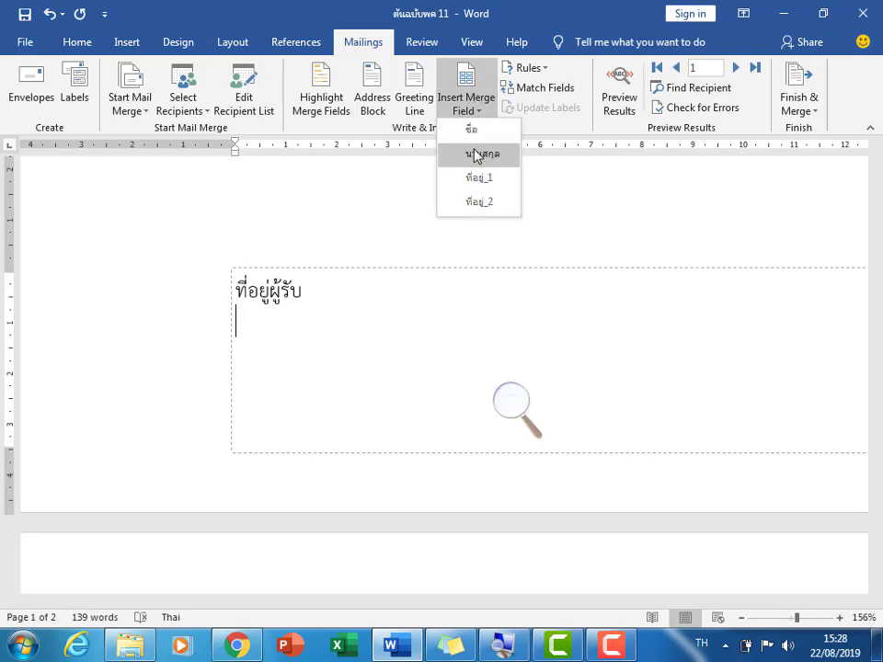
left_click(473, 130)
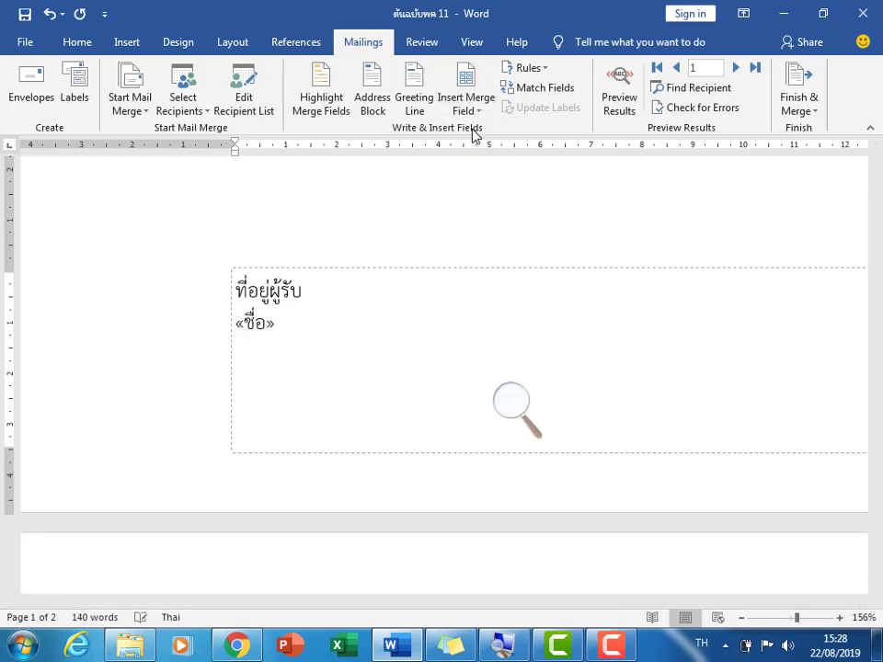
left_click(470, 108)
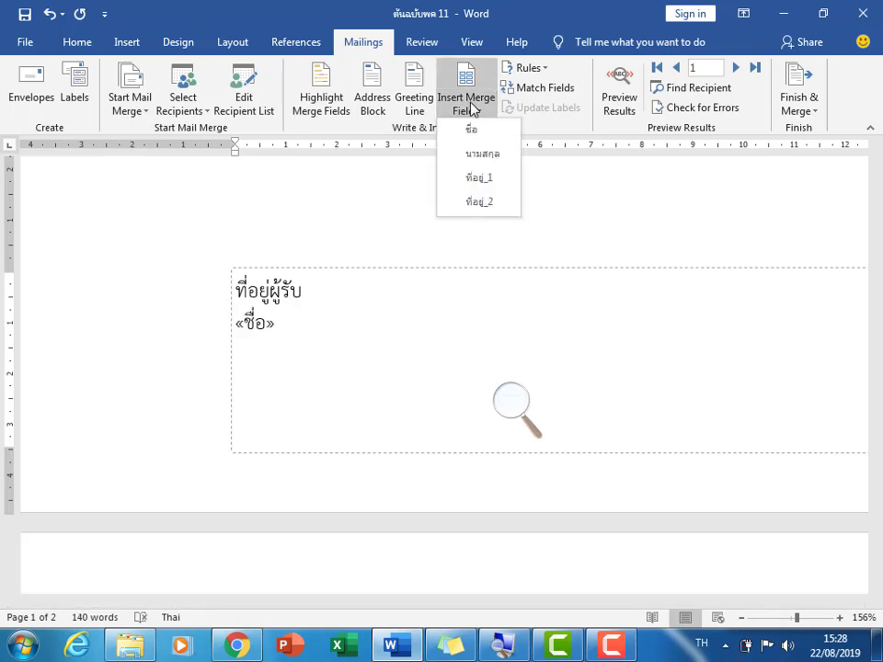
left_click(478, 156)
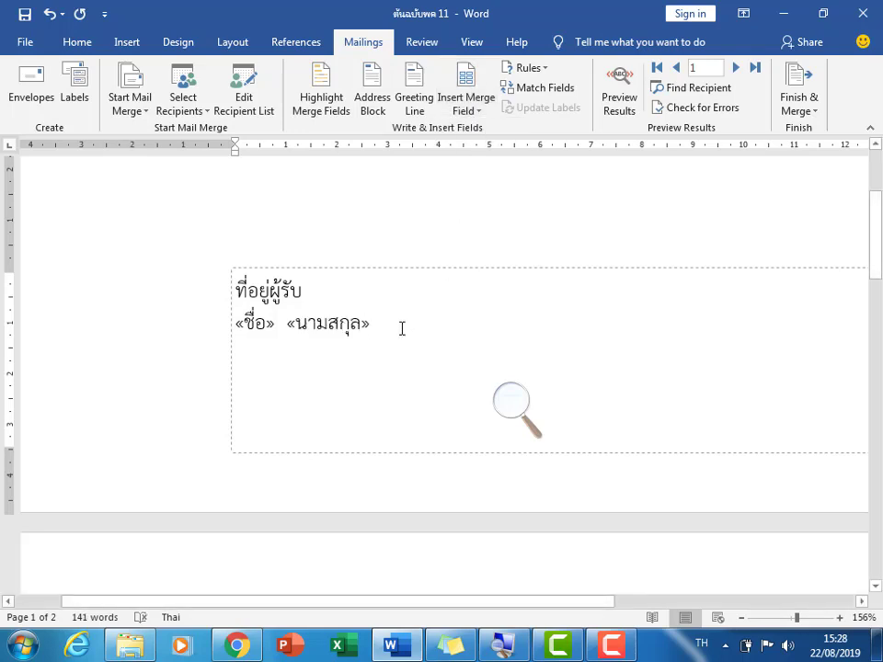
key("Return")
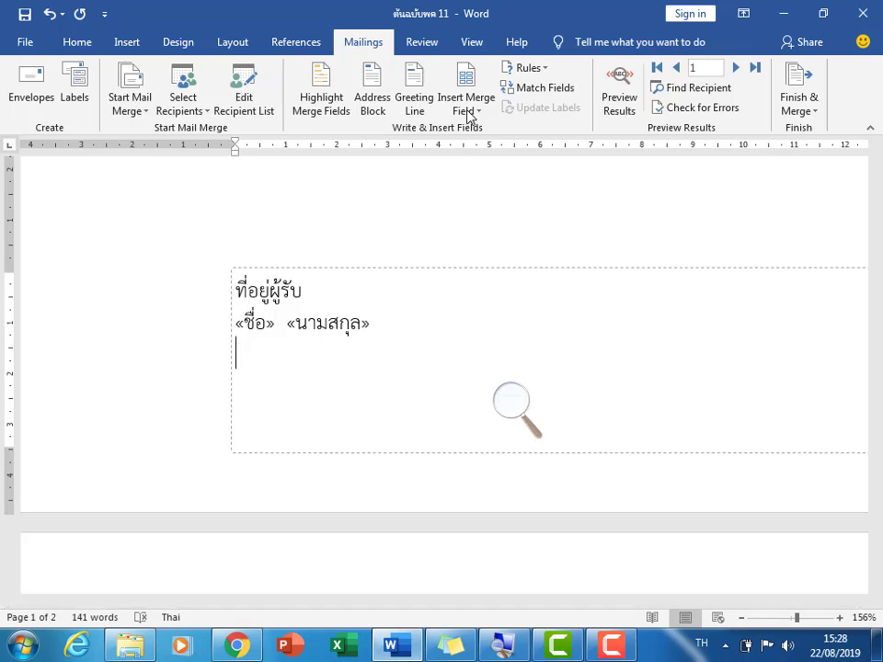
Add the «ที่อยู่_1» and «ที่อยู่_2» address fields beneath the recipient's name.
left_click(468, 112)
left_click(474, 180)
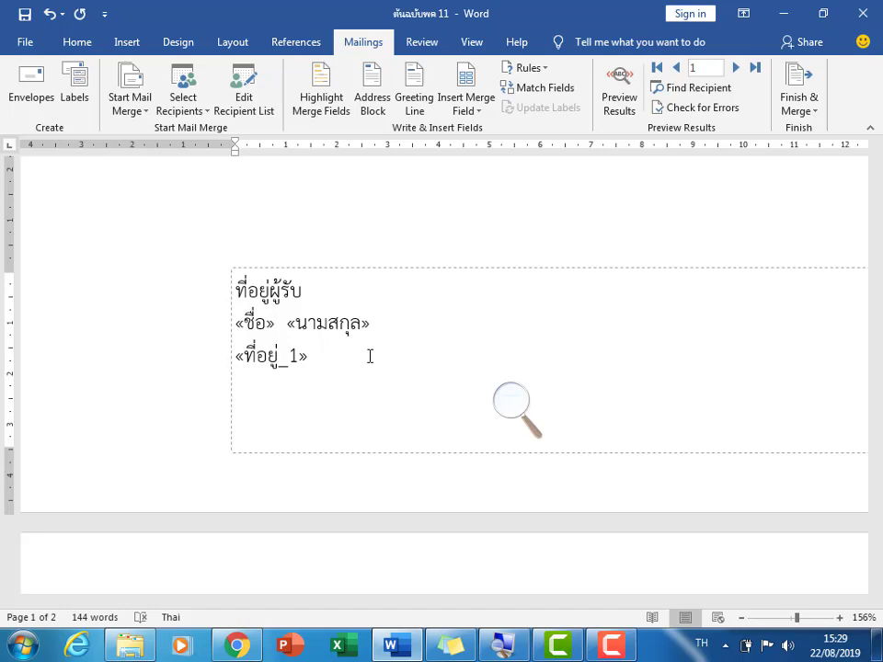
left_click(478, 112)
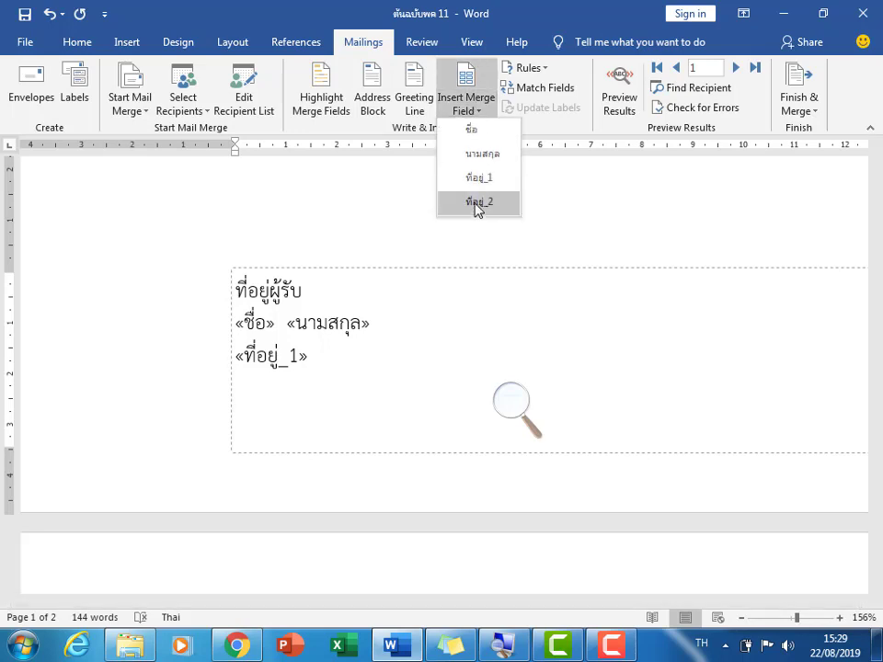
left_click(476, 203)
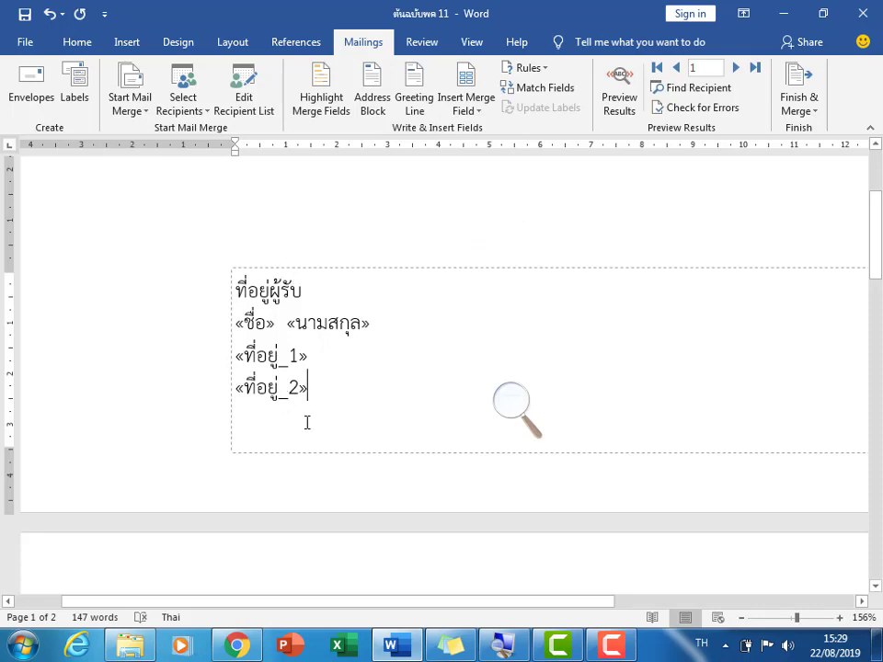
left_click(513, 416)
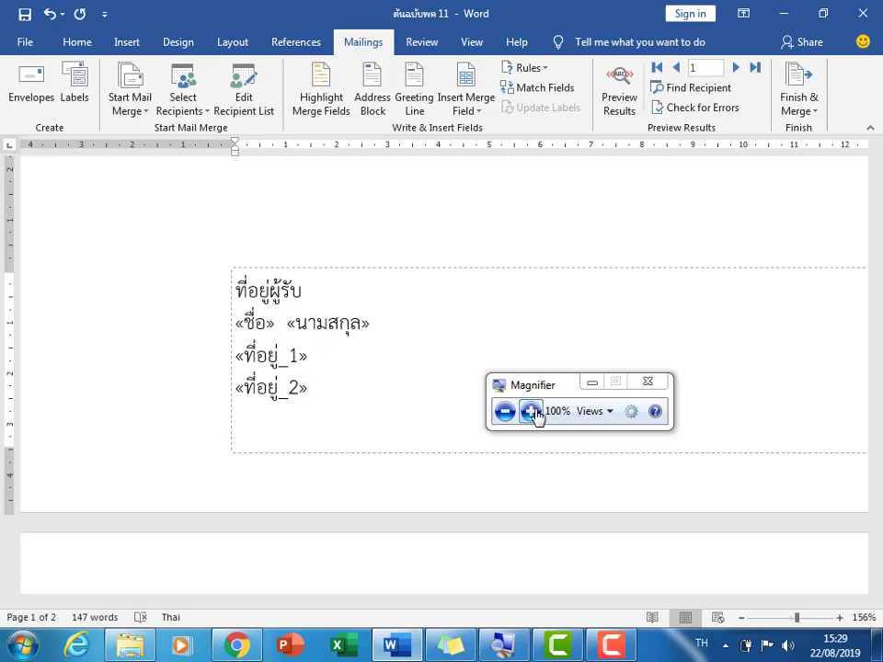
left_click(531, 412)
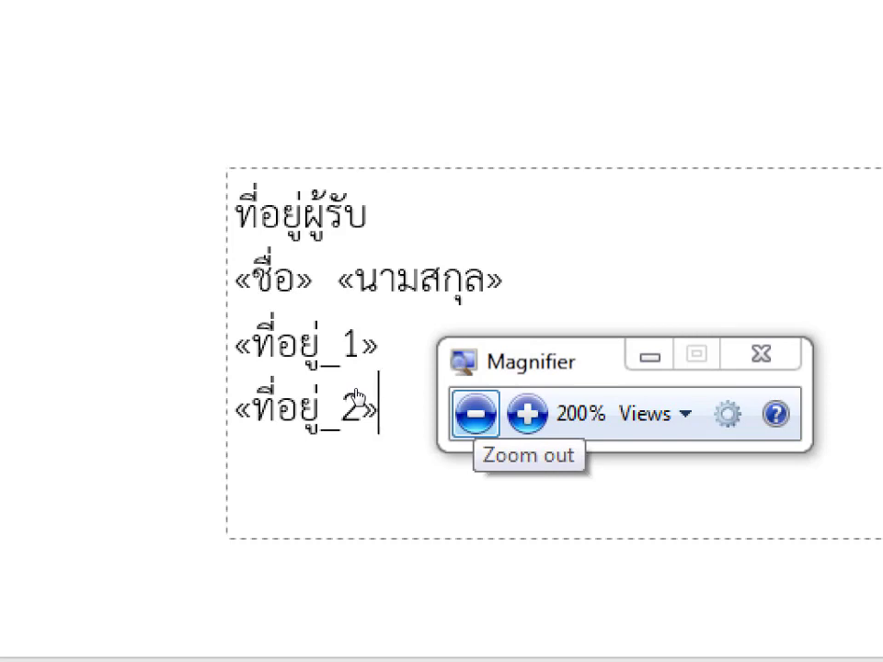
left_click(475, 414)
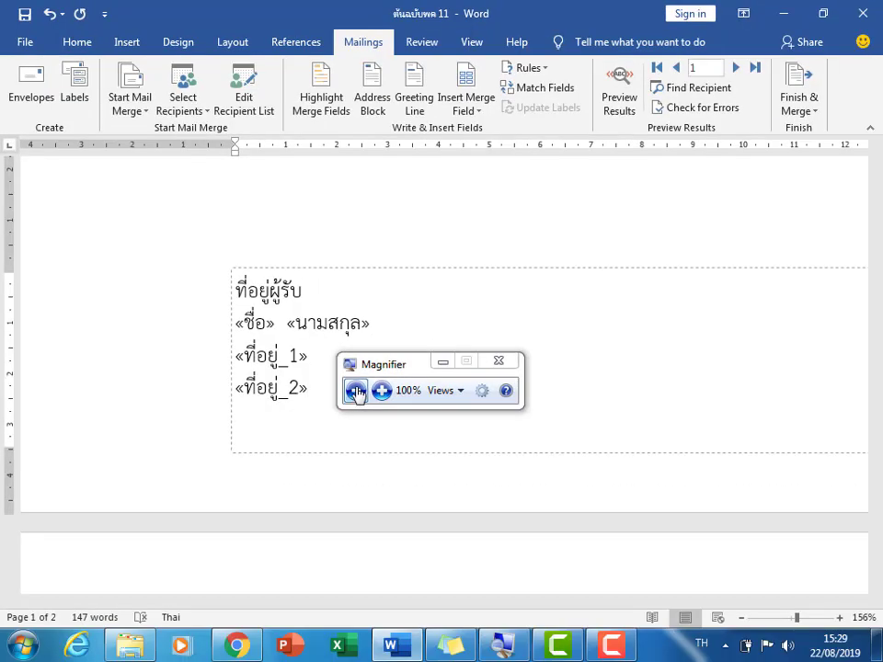
left_click_drag(378, 366, 428, 190)
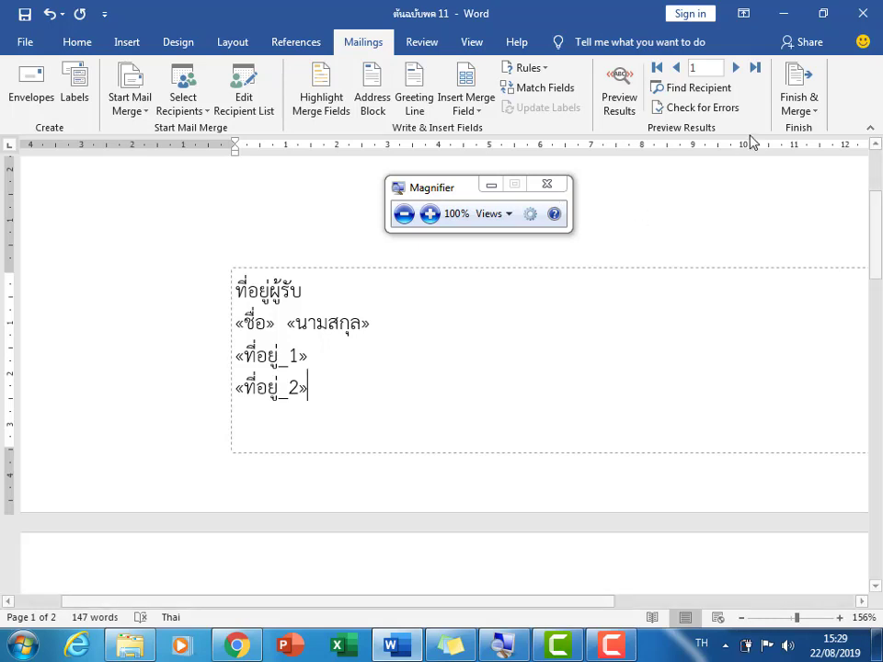
Merge all records into a new document with Finish & Merge > Edit Individual Documents.
left_click(796, 94)
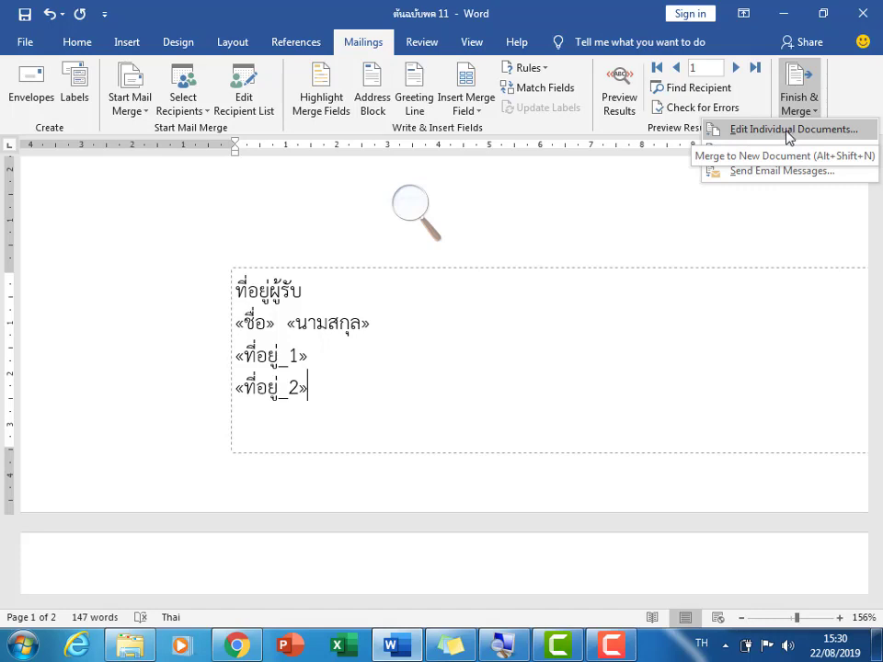
left_click(788, 130)
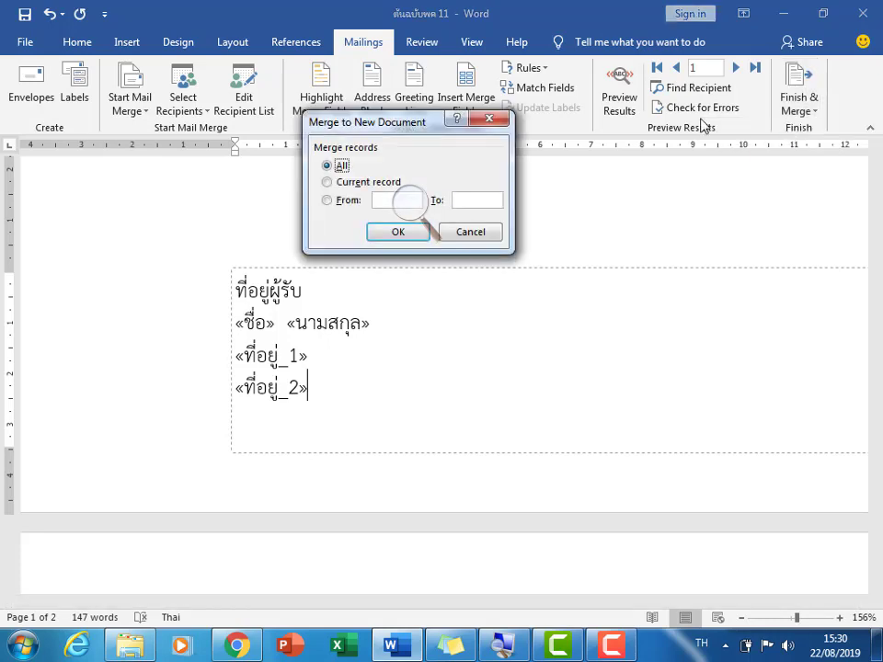
left_click_drag(371, 125, 239, 133)
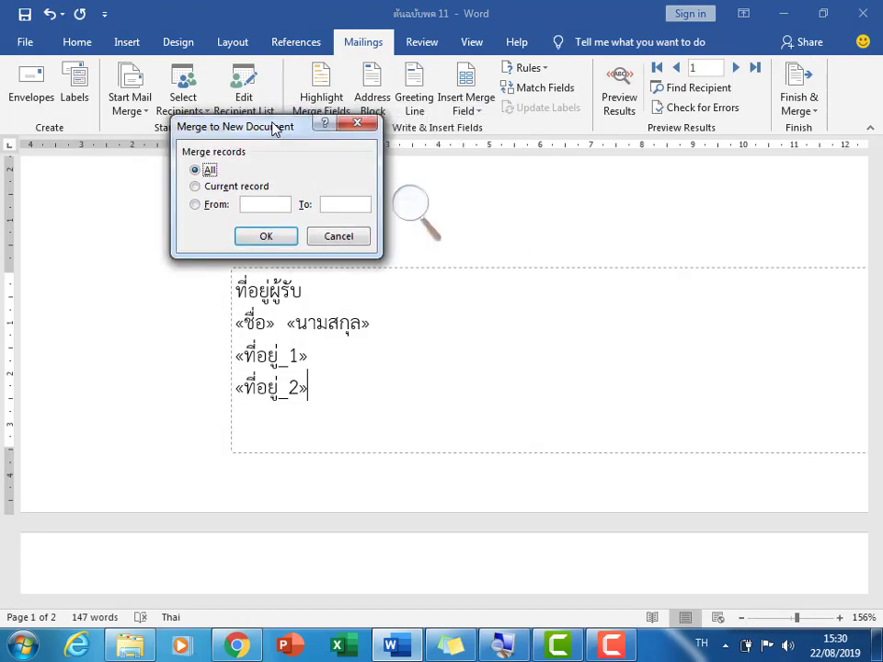
left_click(266, 237)
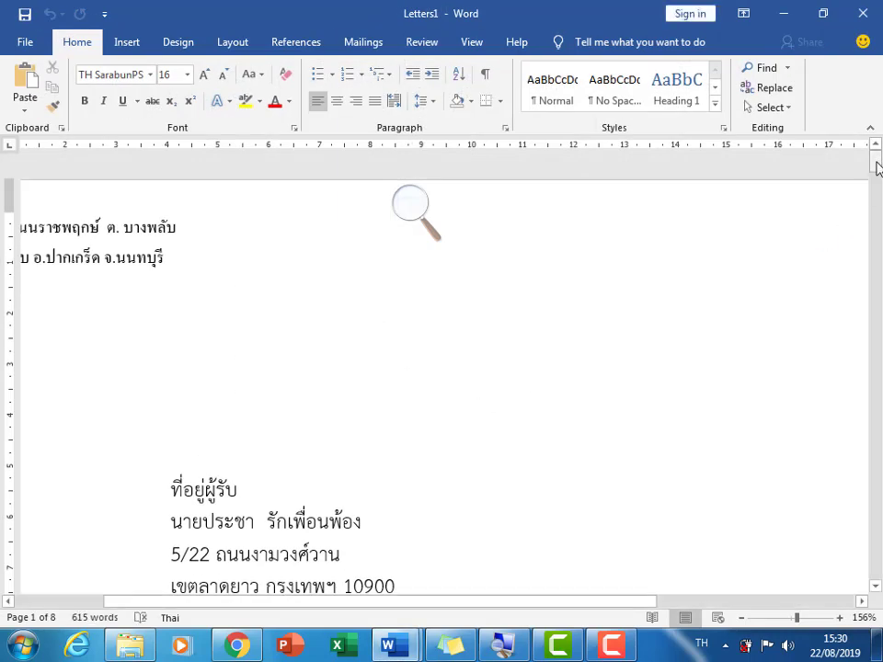
Scroll and zoom out to review the eight envelope-and-letter pages of Letters1.
left_click_drag(876, 167, 880, 550)
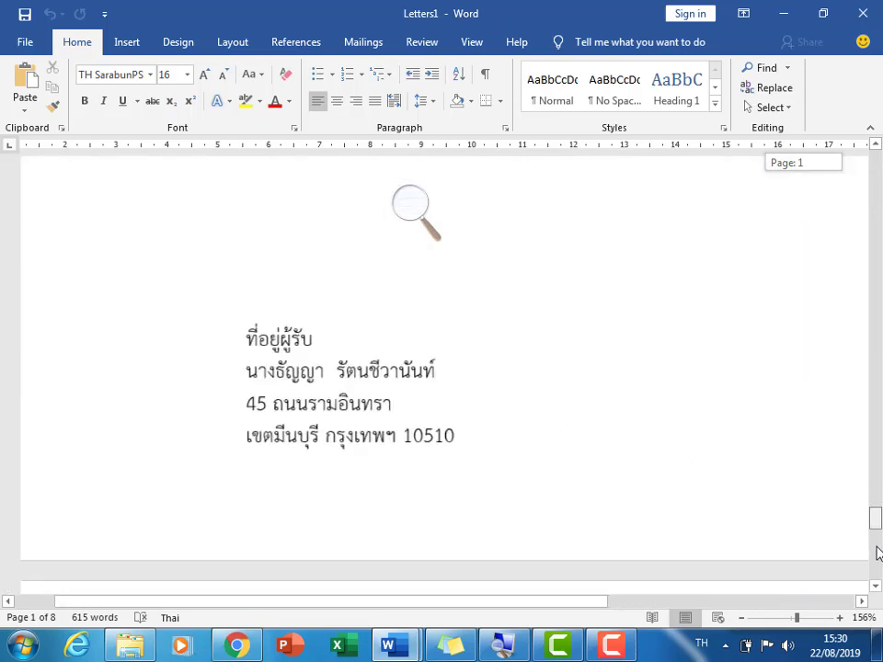
left_click_drag(796, 618, 753, 622)
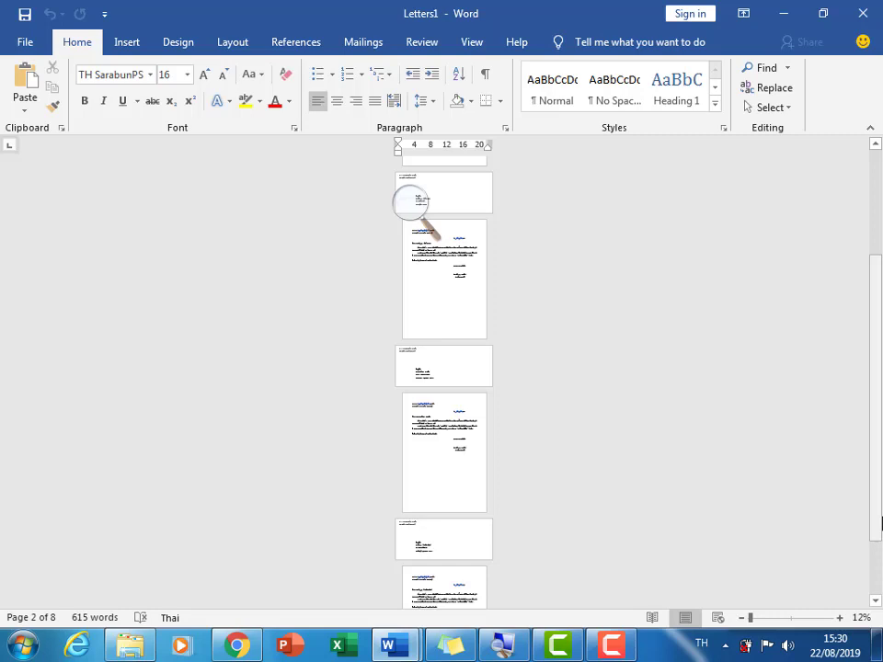
left_click_drag(879, 520, 880, 305)
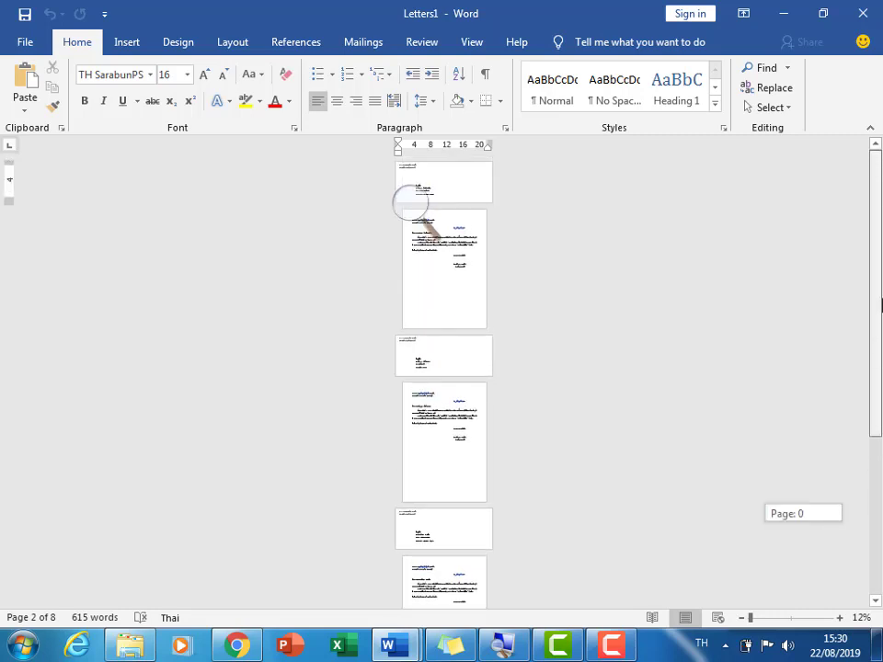
mouse_move(881, 238)
left_mouse_down()
mouse_move(878, 593)
mouse_move(880, 318)
left_mouse_up()
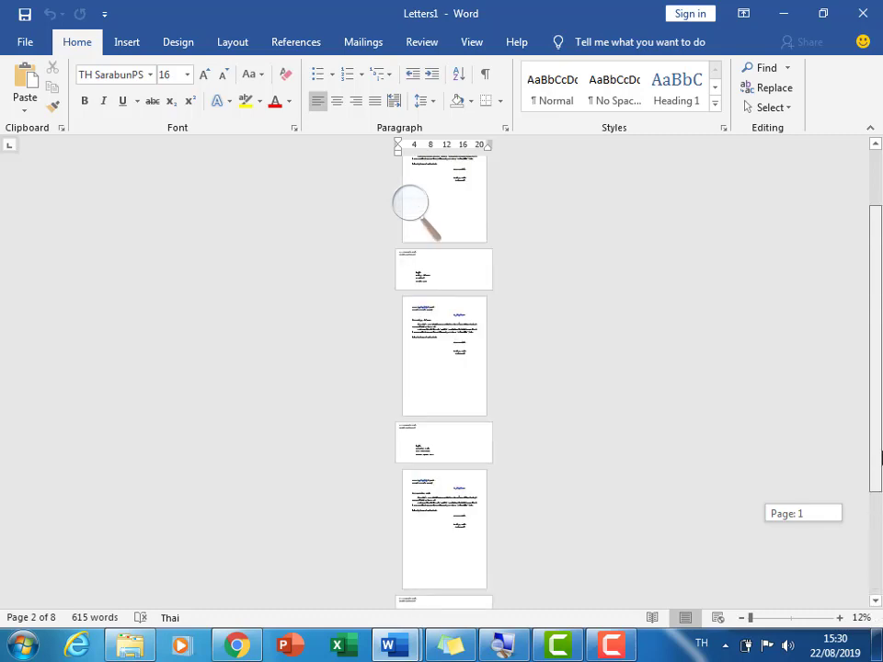
left_click_drag(881, 262, 880, 580)
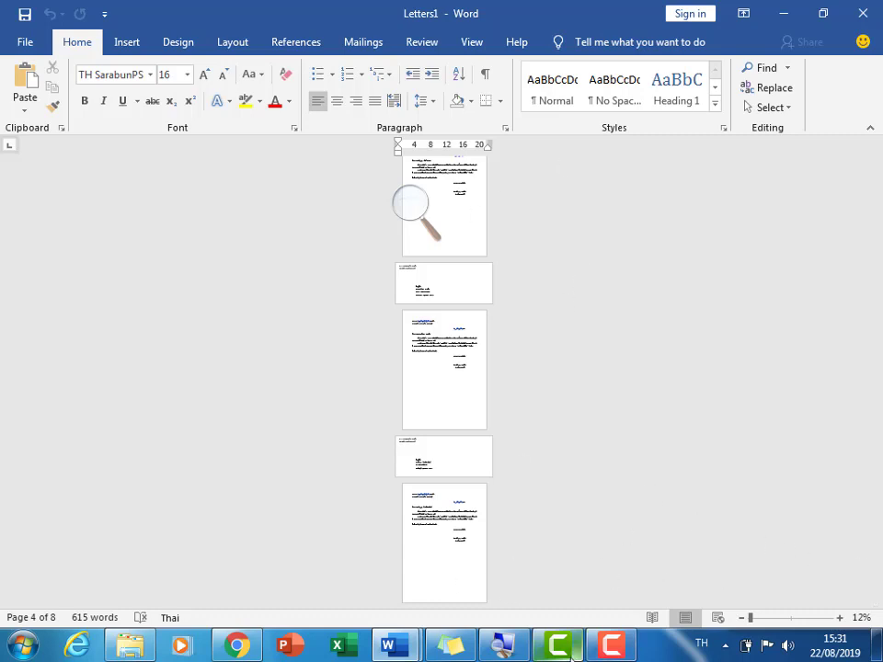
Stop the Camtasia Recorder screen recording.
left_click(611, 644)
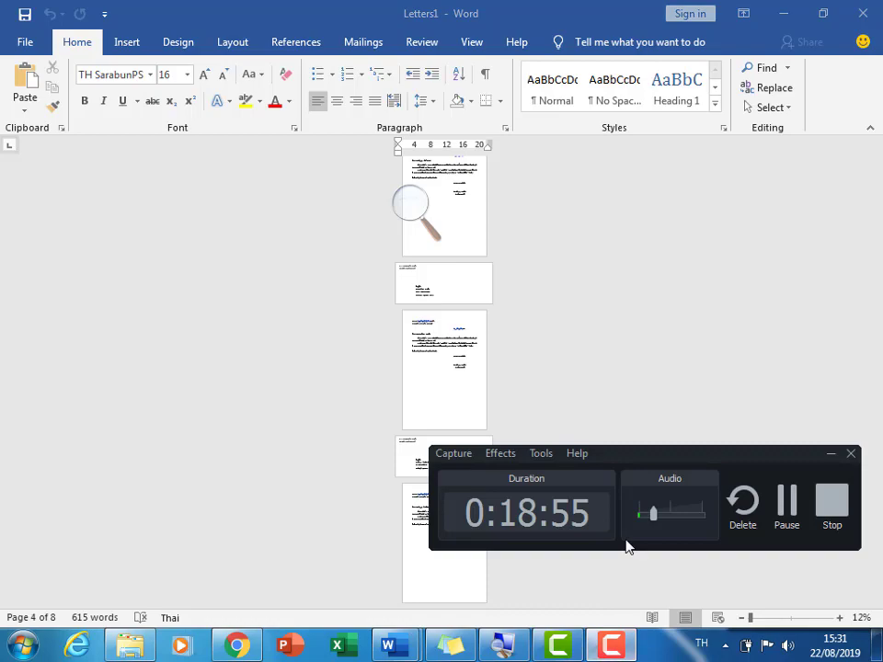
left_click(829, 515)
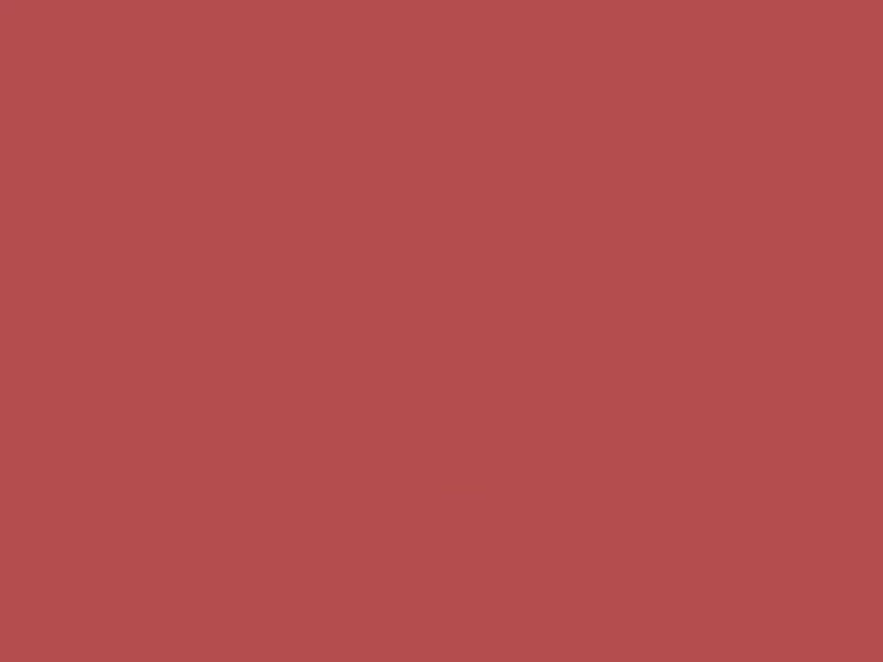